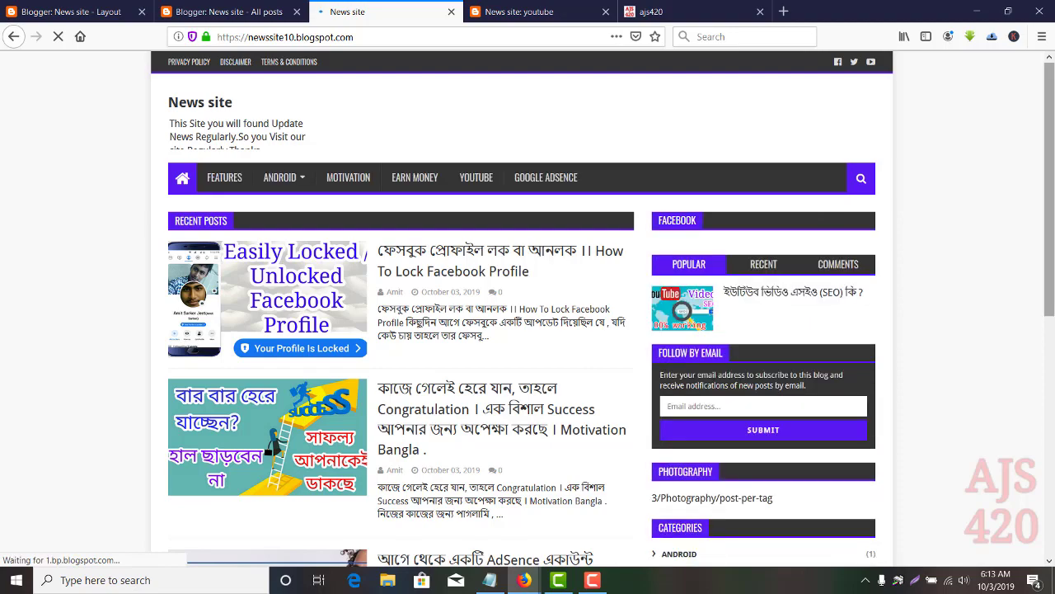
Compare the News site homepage with the ajs420 homepage and browse to another slide in the ajs420 slider
scroll(1049, 206, down, 3)
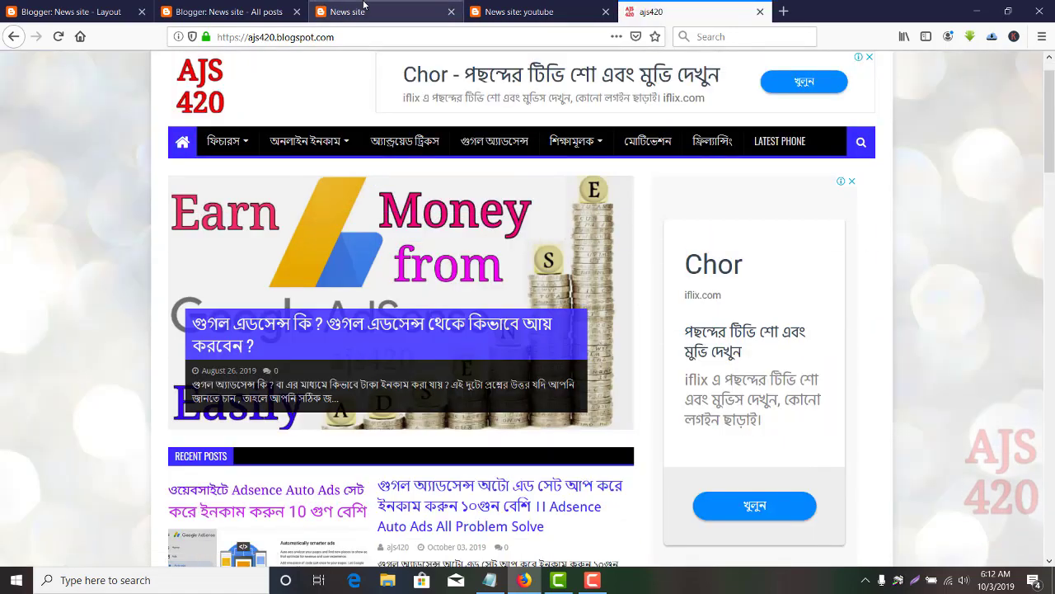
click(363, 9)
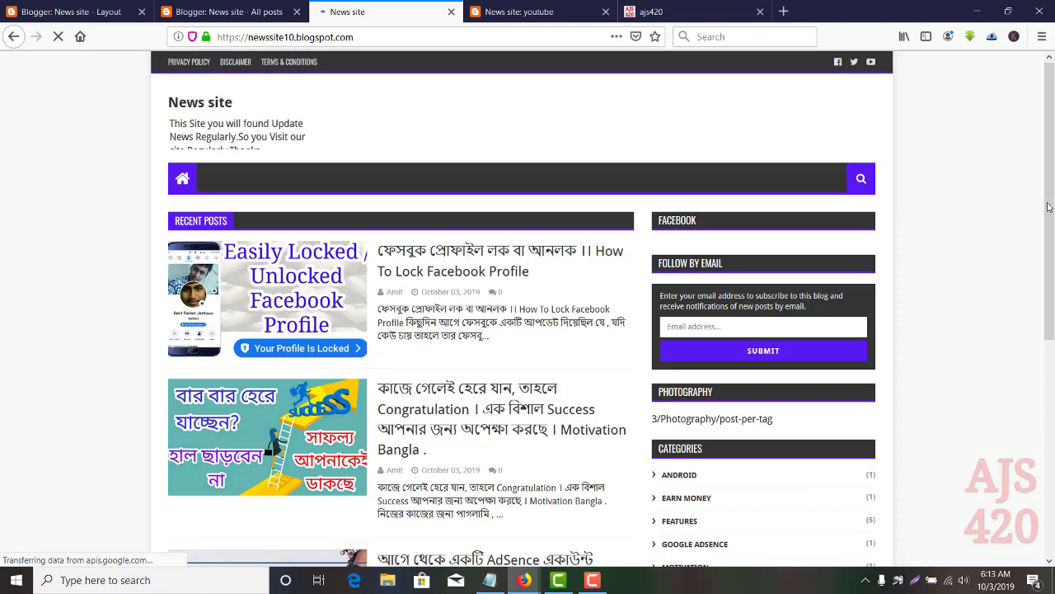
scroll(1048, 206, down, 1)
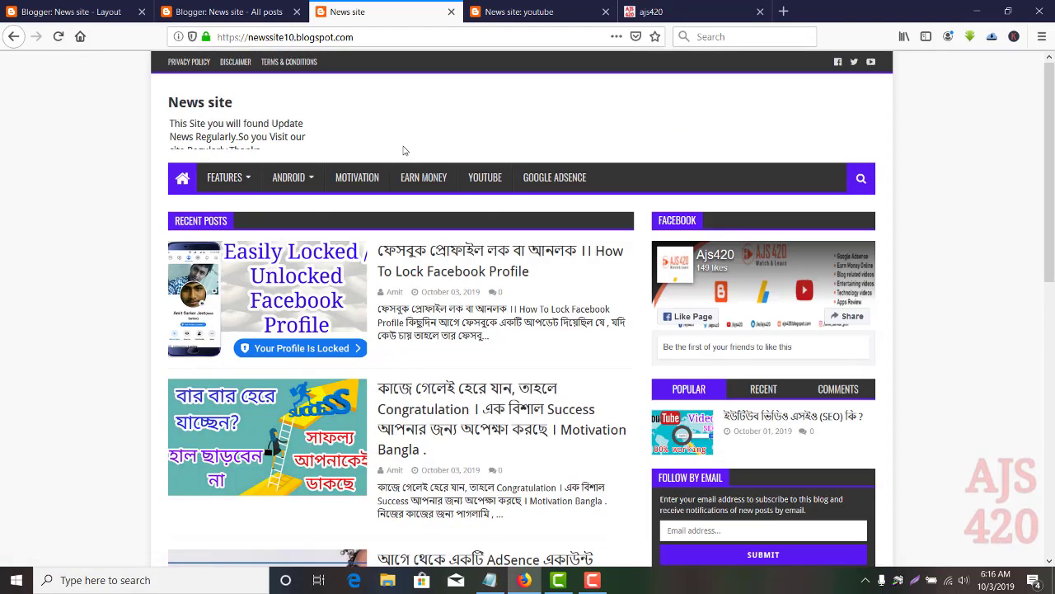
click(639, 10)
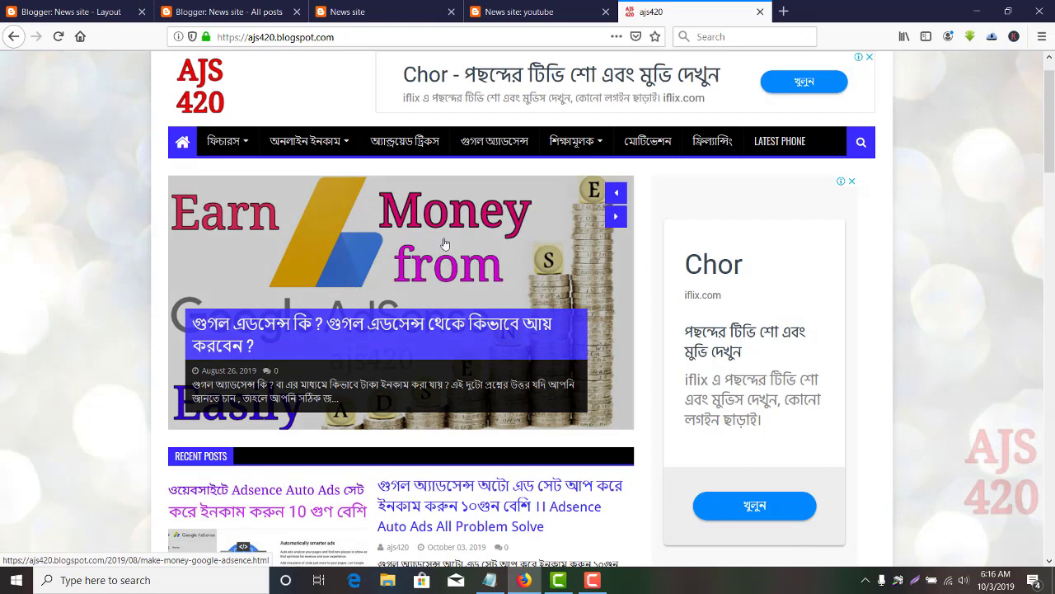
click(614, 195)
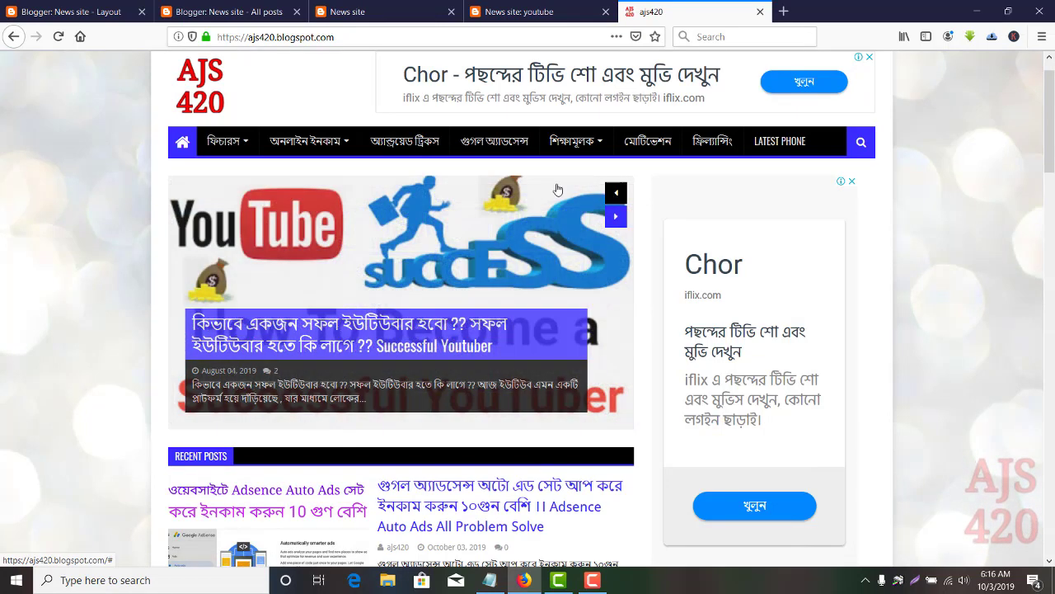
Set the Main Slider gadget's post count to 6, replace its Business label with Slider, and save the gadget
click(99, 12)
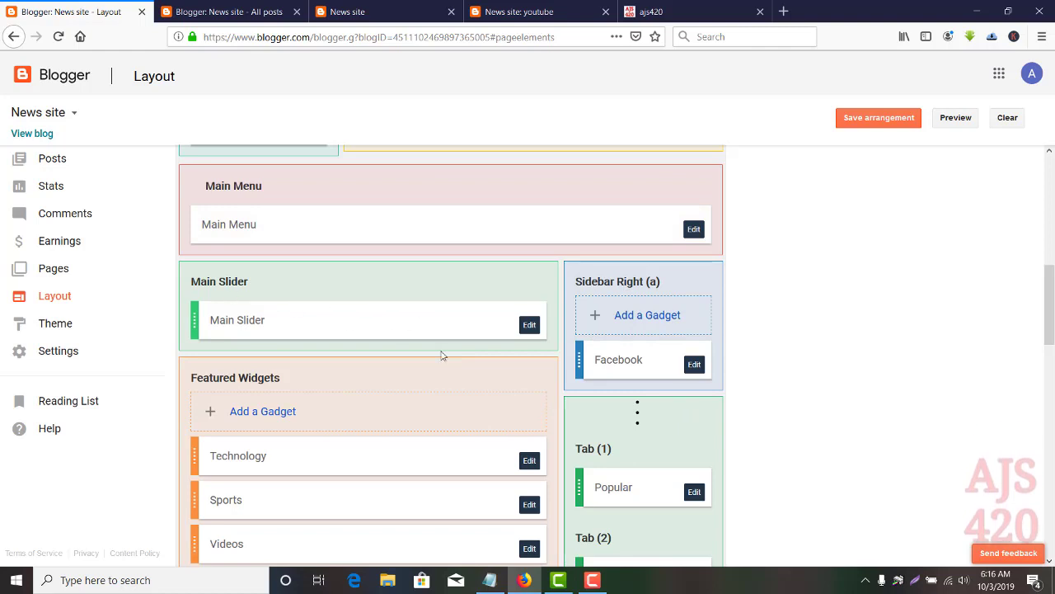
click(529, 326)
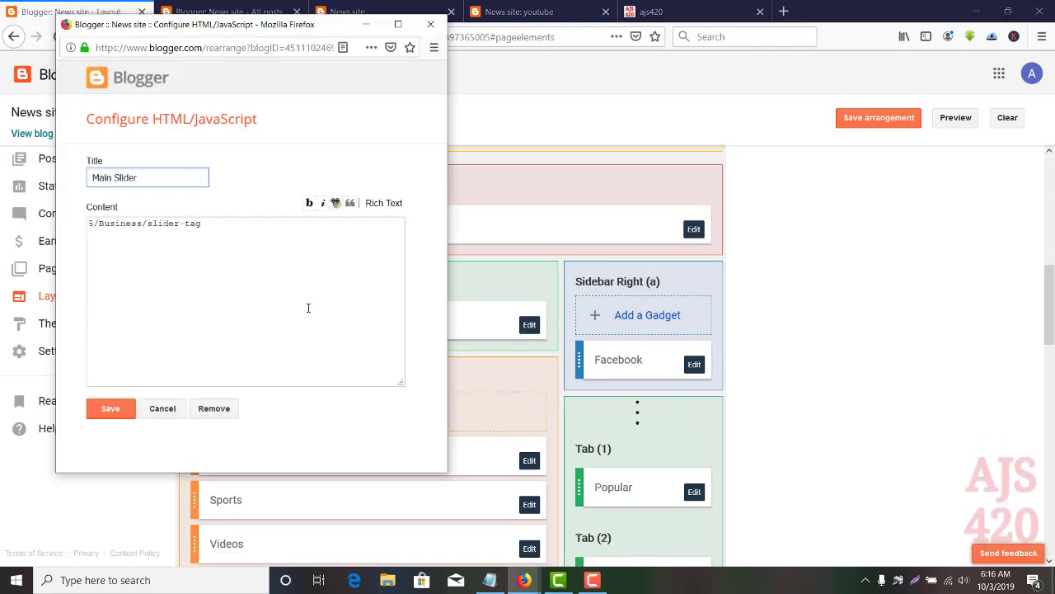
click(93, 223)
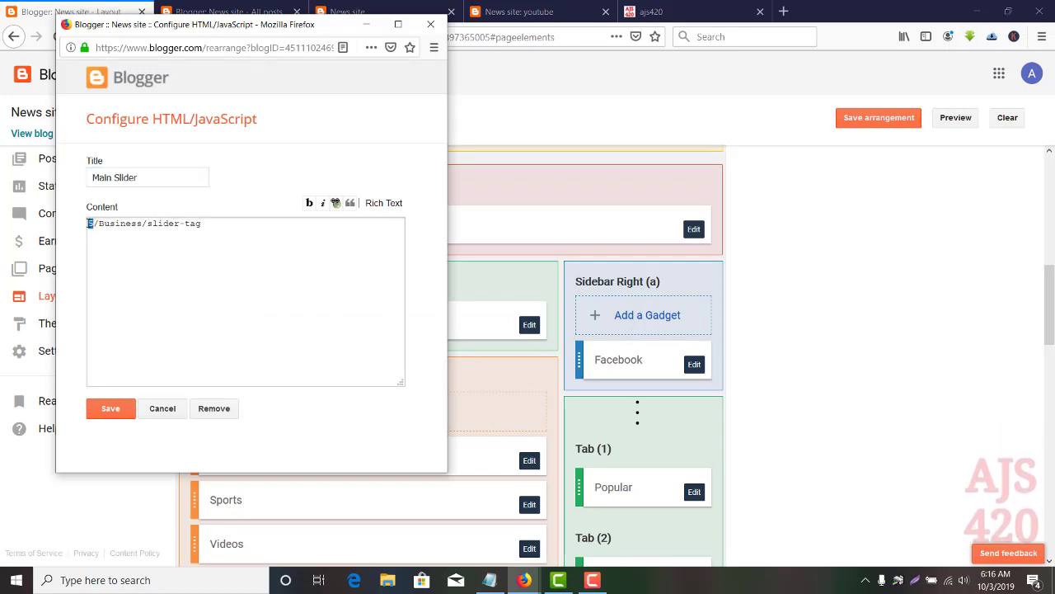
click(91, 223)
text(6)
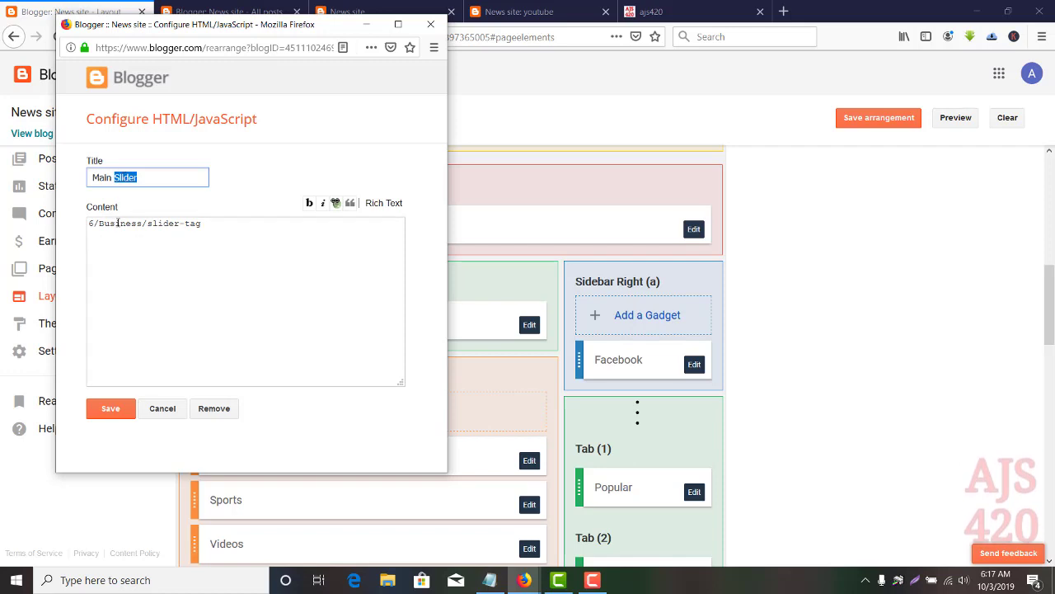
double_click(118, 223)
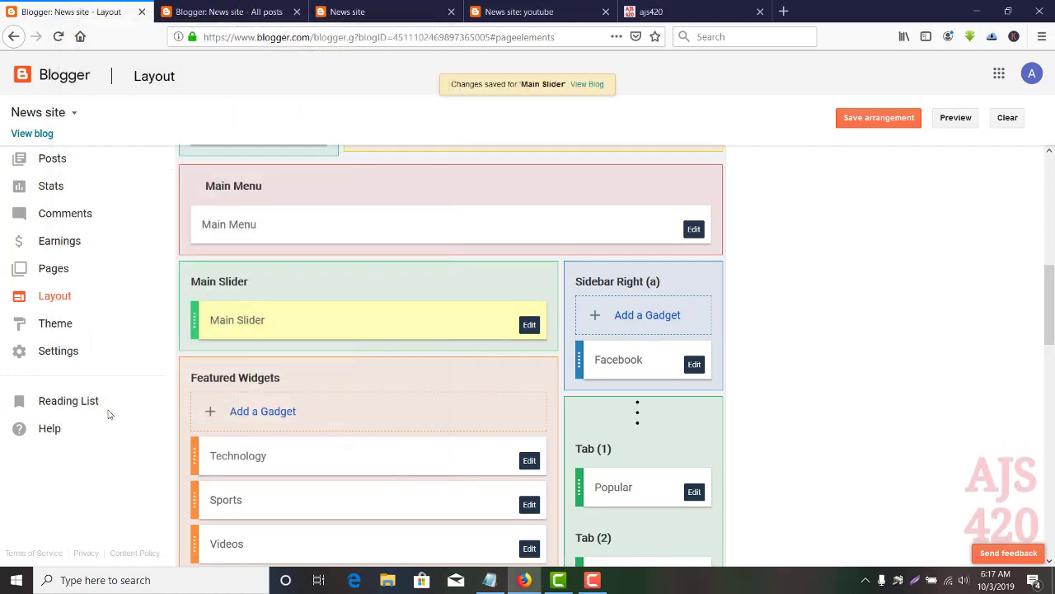
Add a new label named Slider to all the posts of the News site blog
click(230, 13)
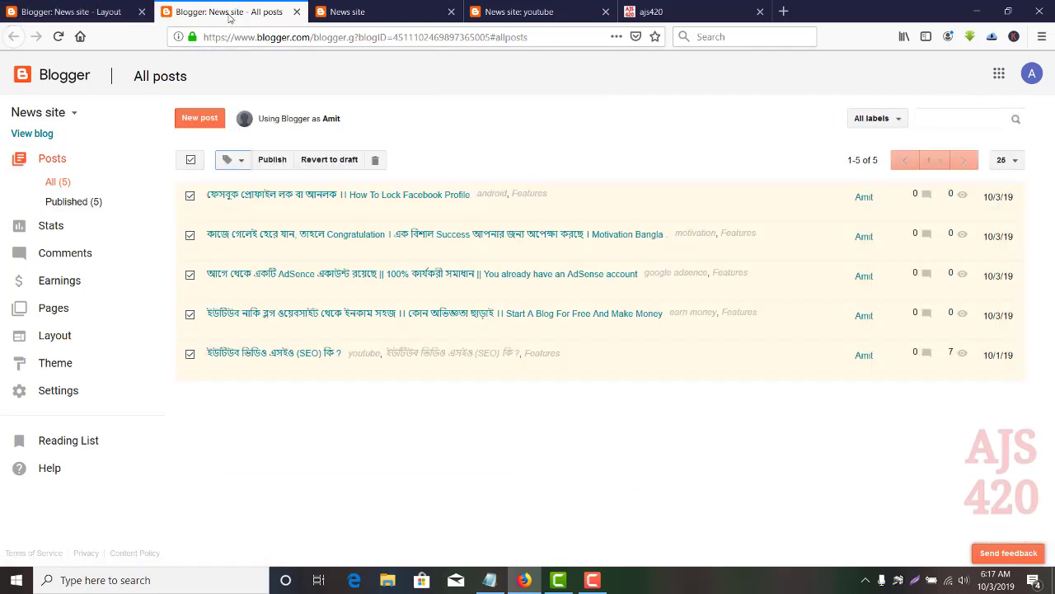
click(191, 161)
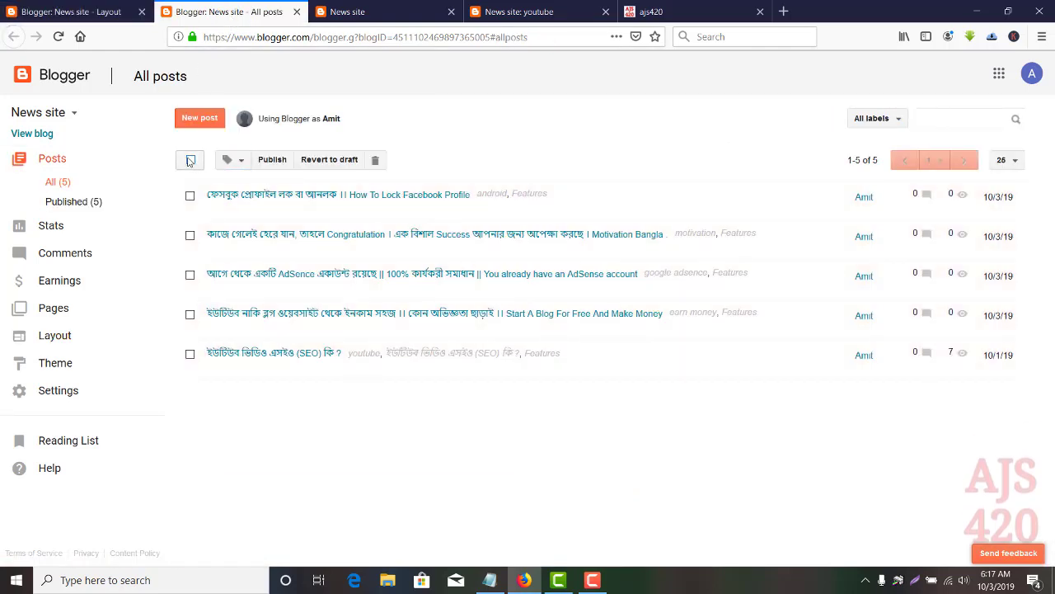
click(191, 161)
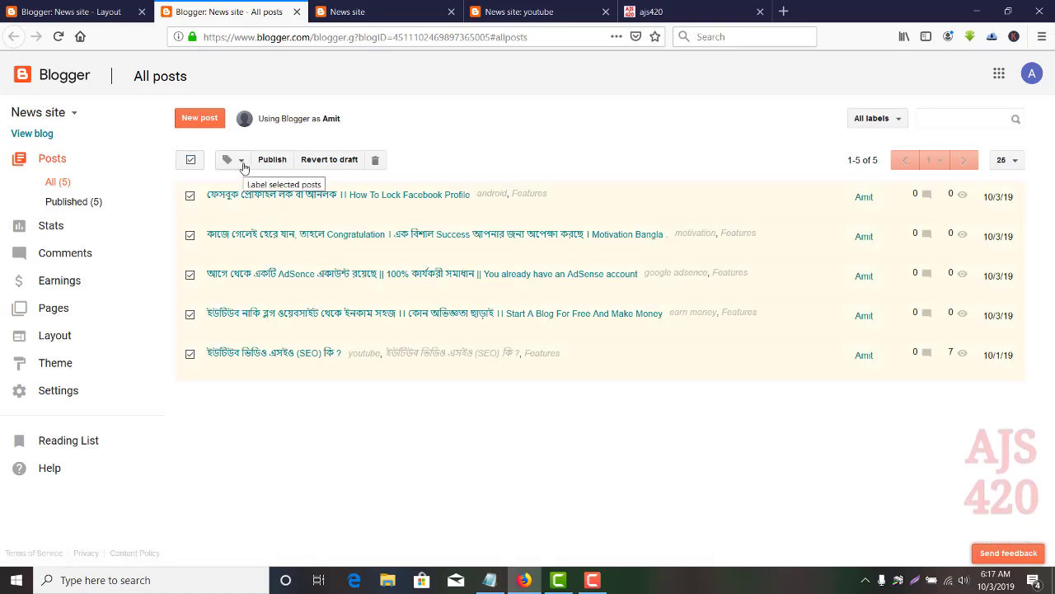
click(238, 164)
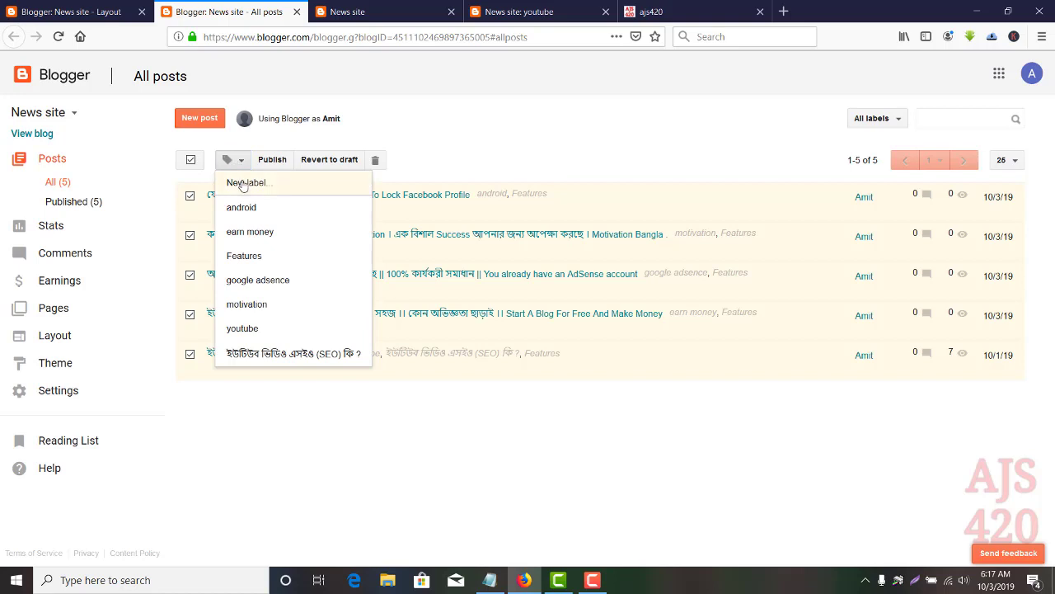
click(244, 184)
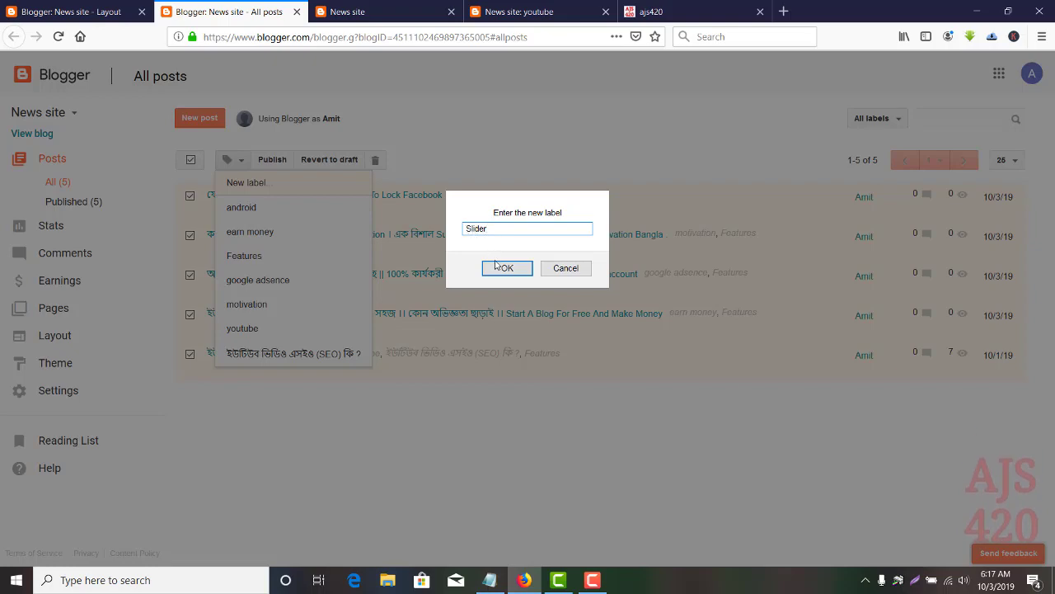
click(503, 268)
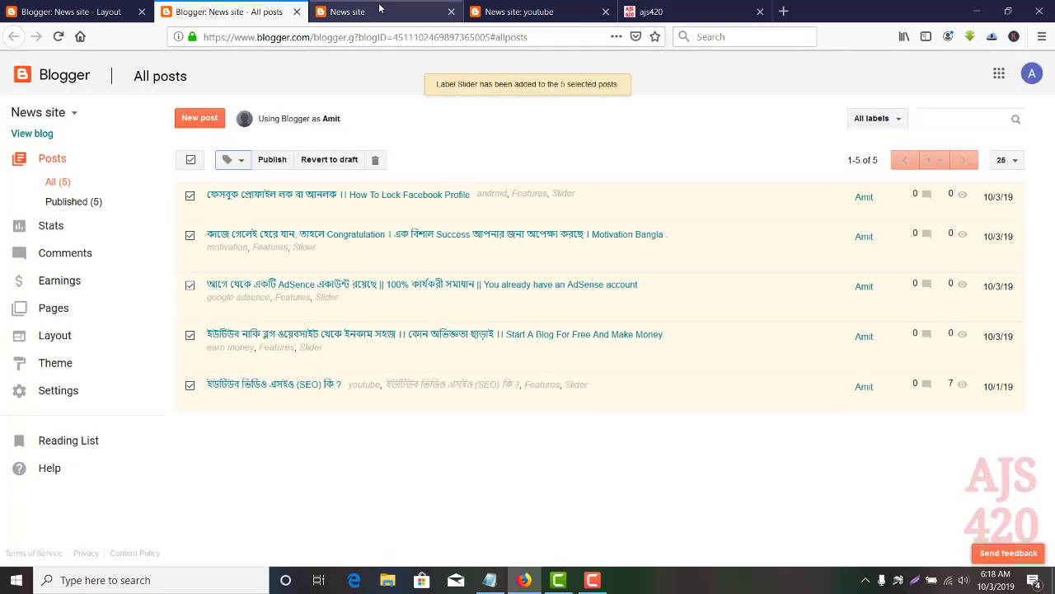
Reload the News site homepage and compare its post slider with the one on the ajs420 homepage
click(377, 11)
click(59, 41)
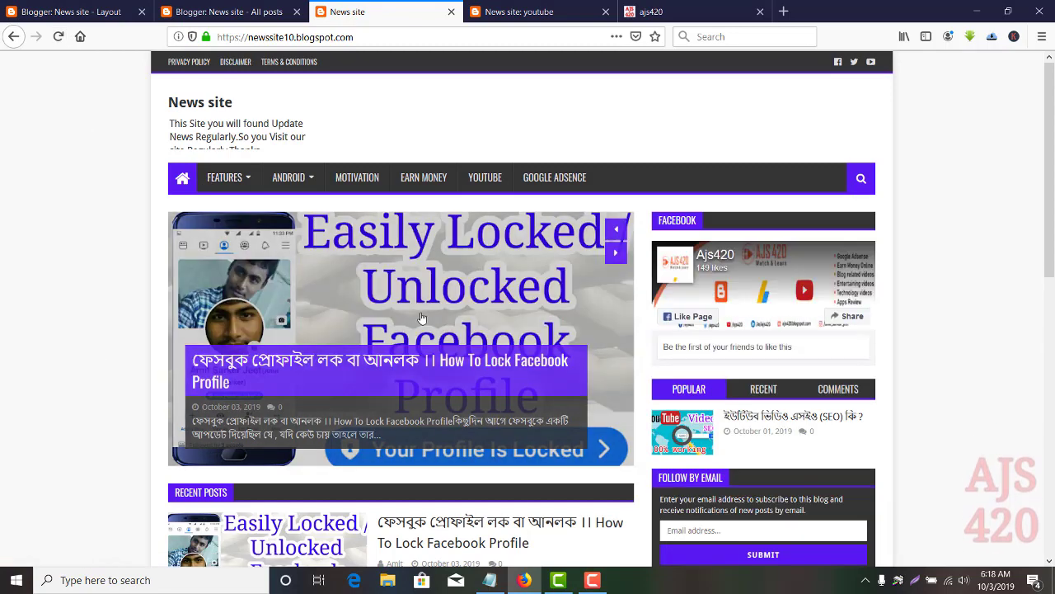
click(659, 11)
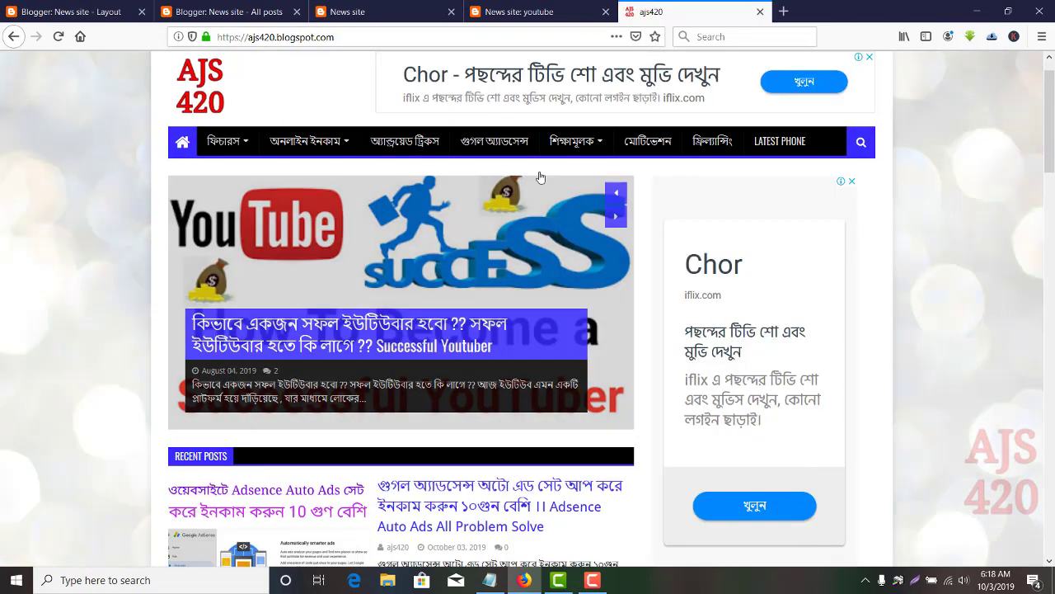
click(382, 11)
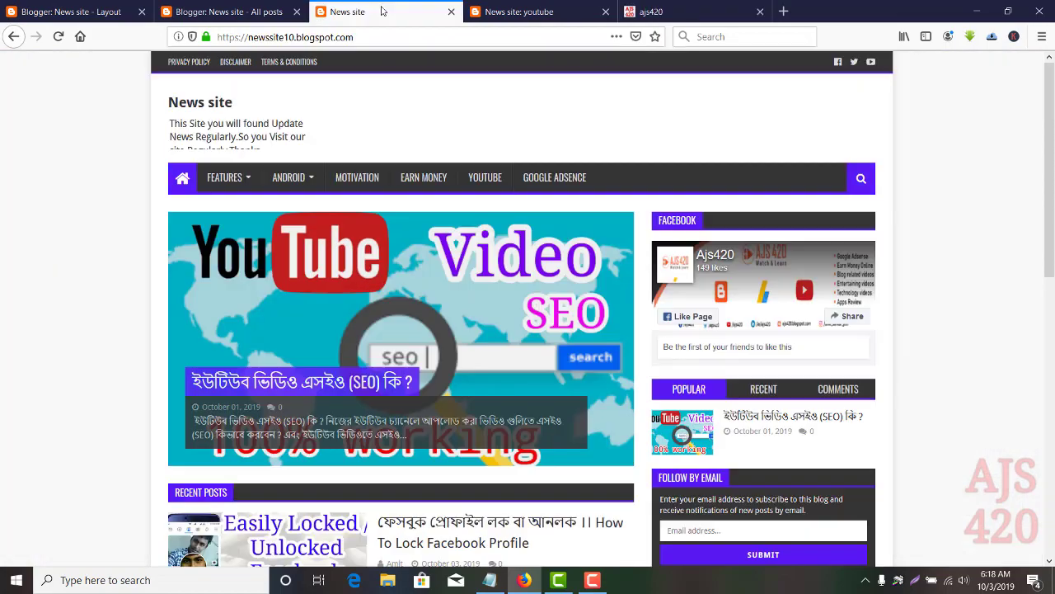
Close the News site youtube page and examine the post sections below the slider on the ajs420 homepage
click(605, 12)
click(536, 12)
scroll(734, 429, down, 5)
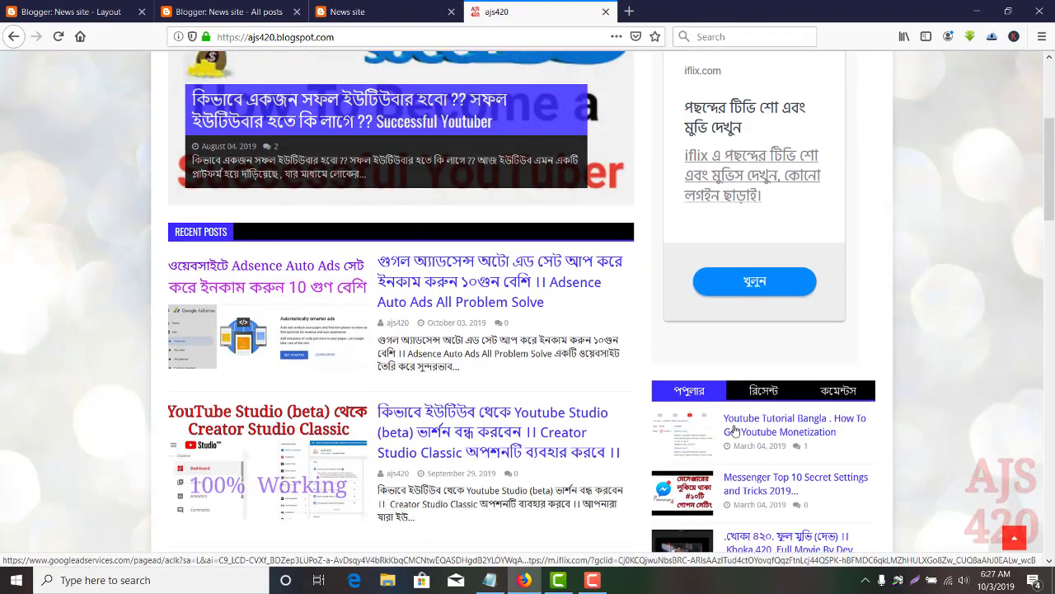
scroll(734, 429, down, 4)
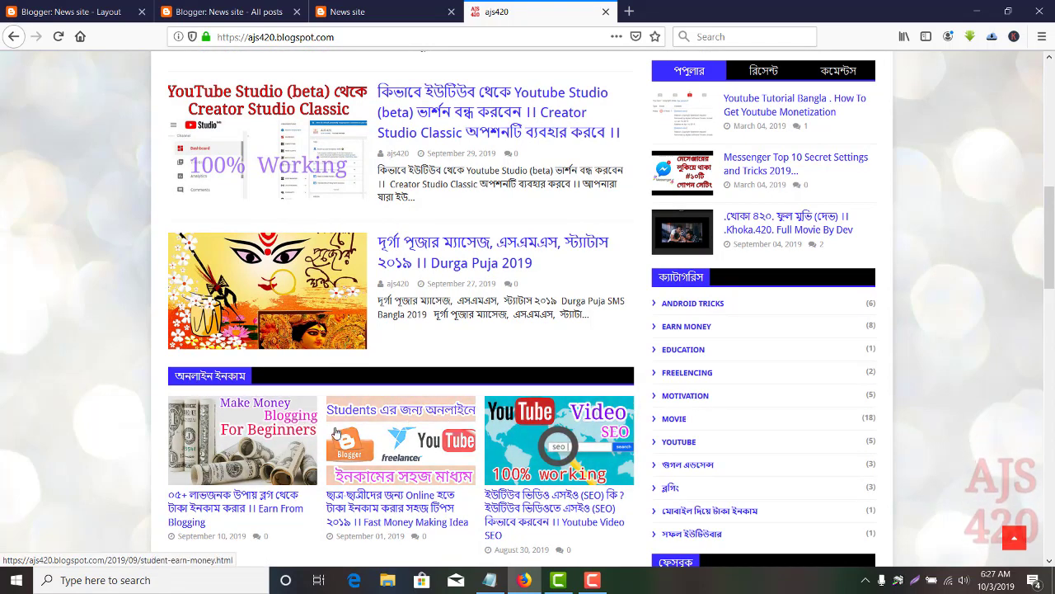
scroll(335, 432, down, 3)
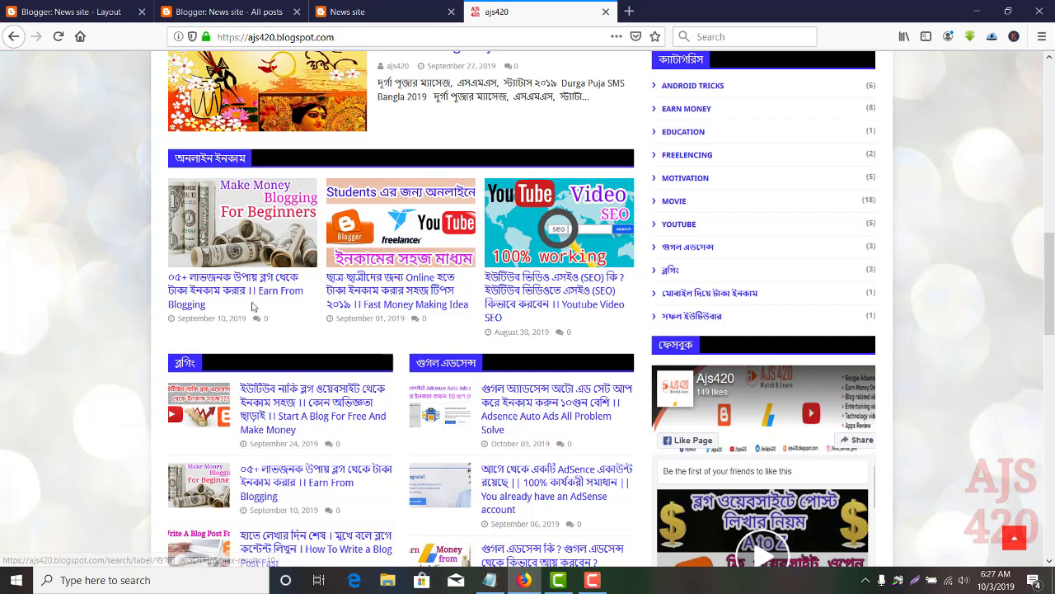
Review the gadgets in the Featured Widgets section of the News site's layout
click(86, 13)
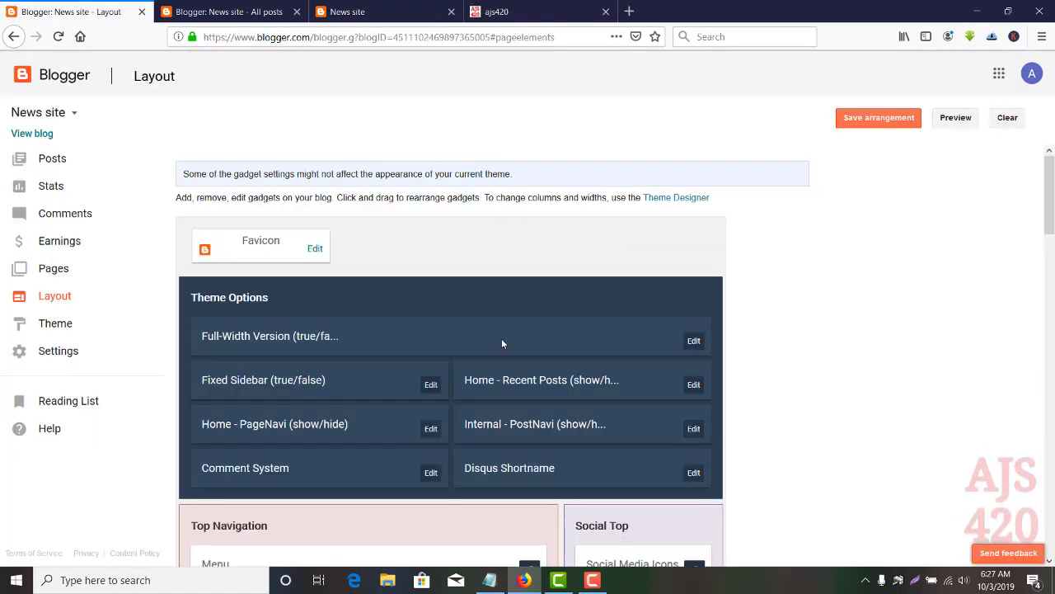
scroll(501, 338, down, 2)
scroll(501, 338, down, 5)
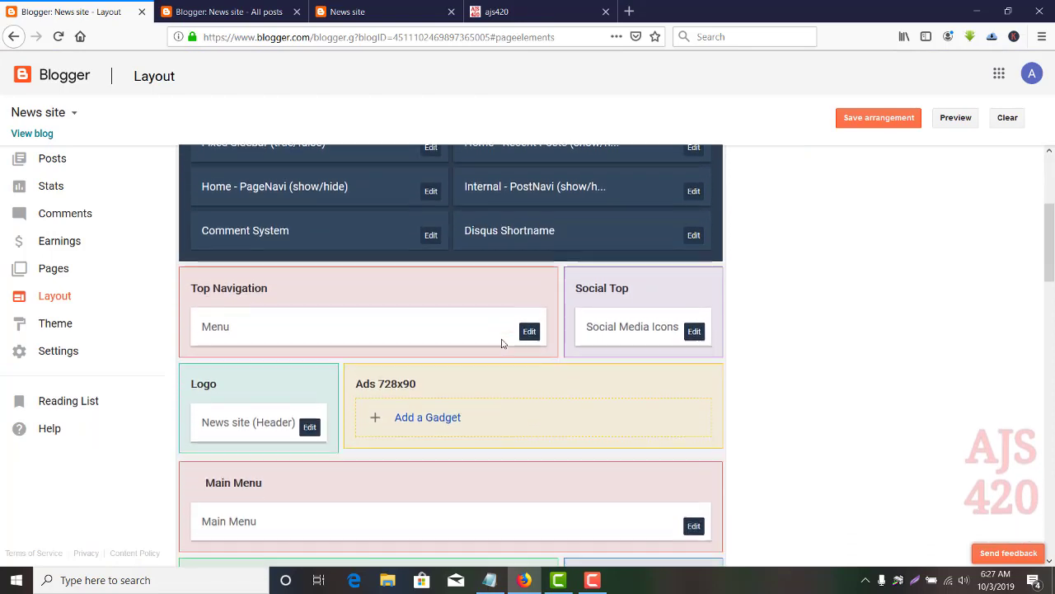
scroll(501, 343, down, 7)
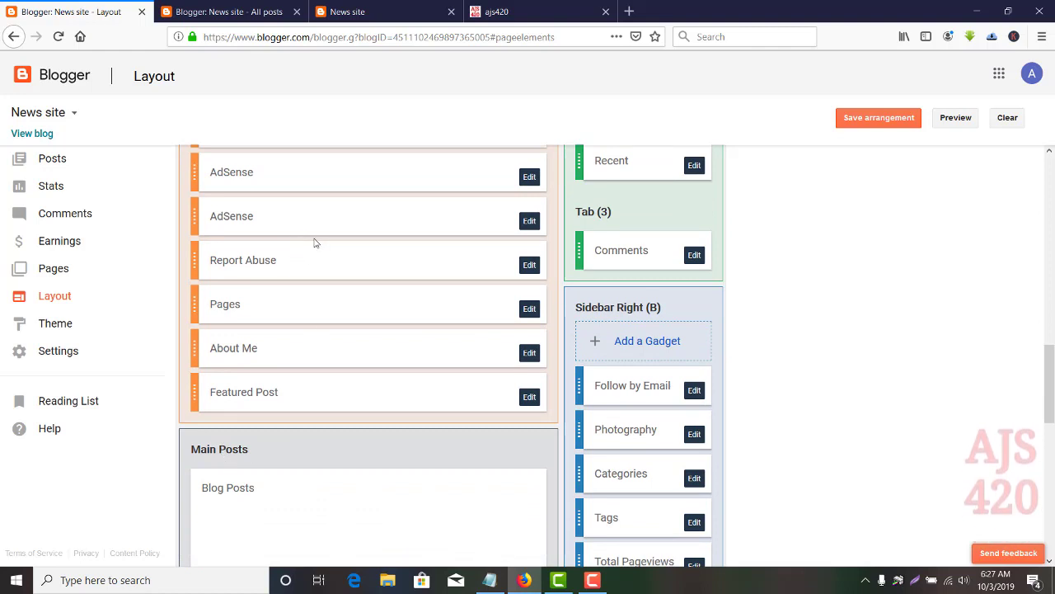
scroll(335, 308, up, 3)
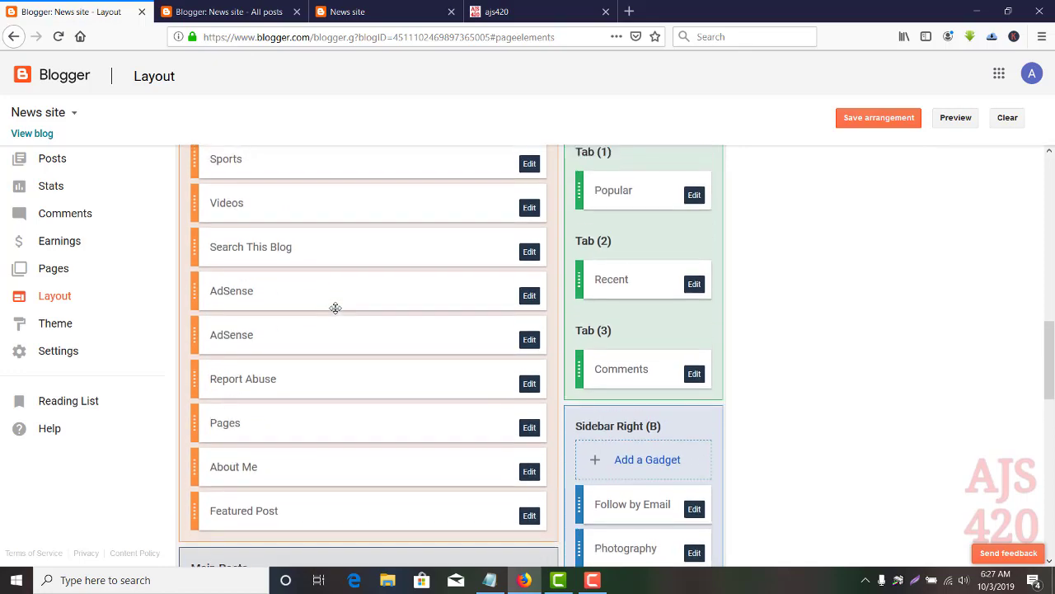
Compare the area around Recent Posts on the News site homepage with the category sections on the ajs420 homepage
click(356, 12)
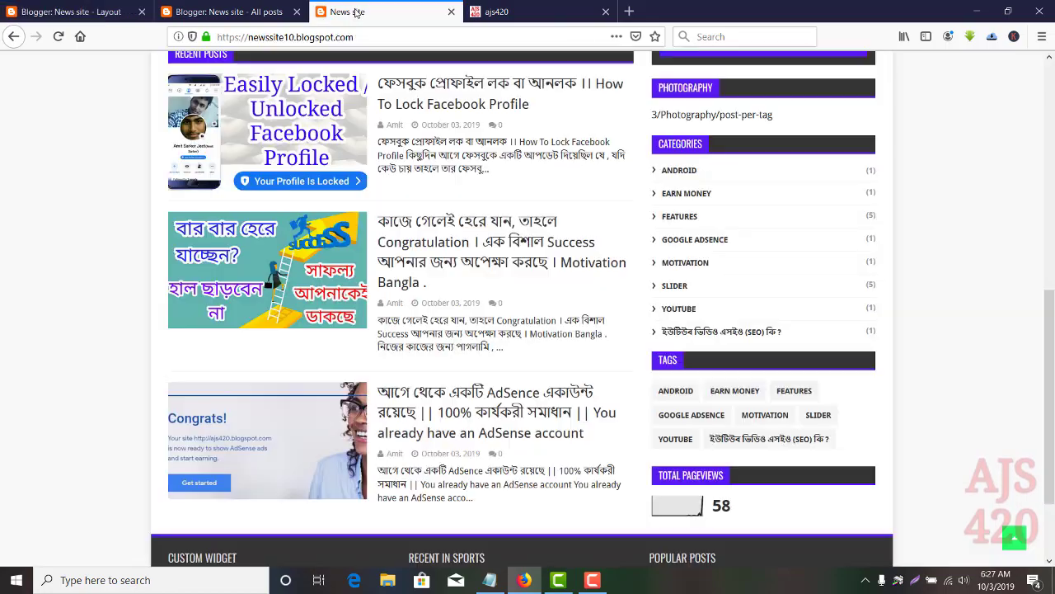
scroll(386, 235, up, 3)
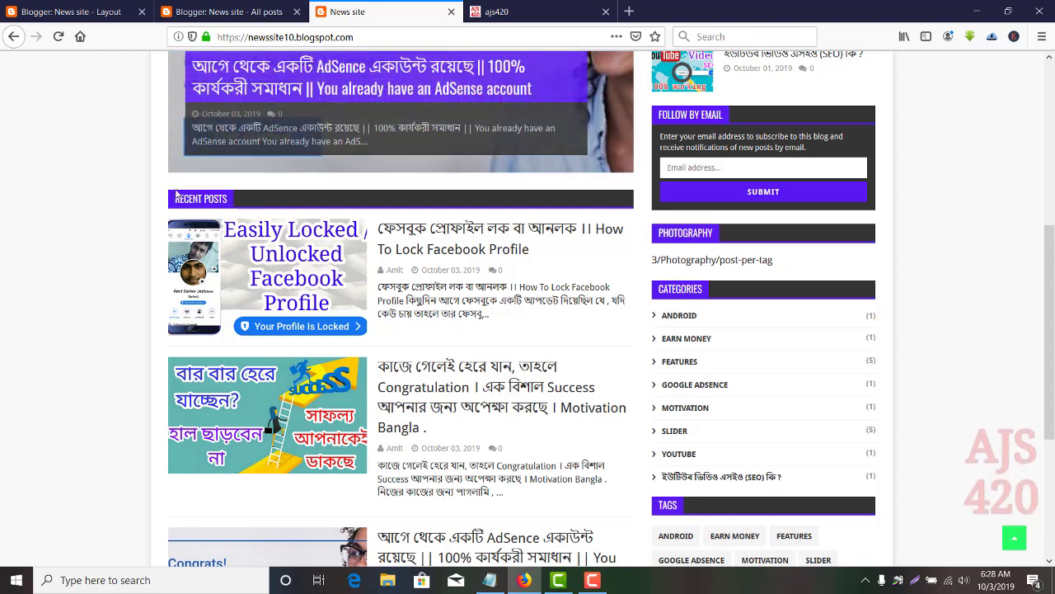
click(496, 12)
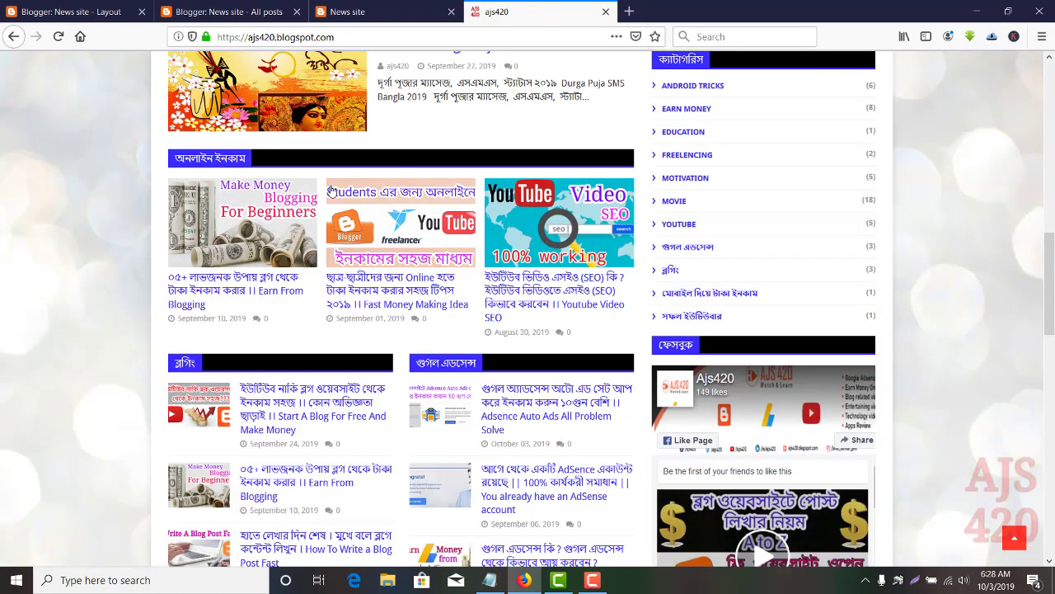
Open the Youtube gadget of the Featured Widgets 2 section in the News site's layout for editing
click(97, 17)
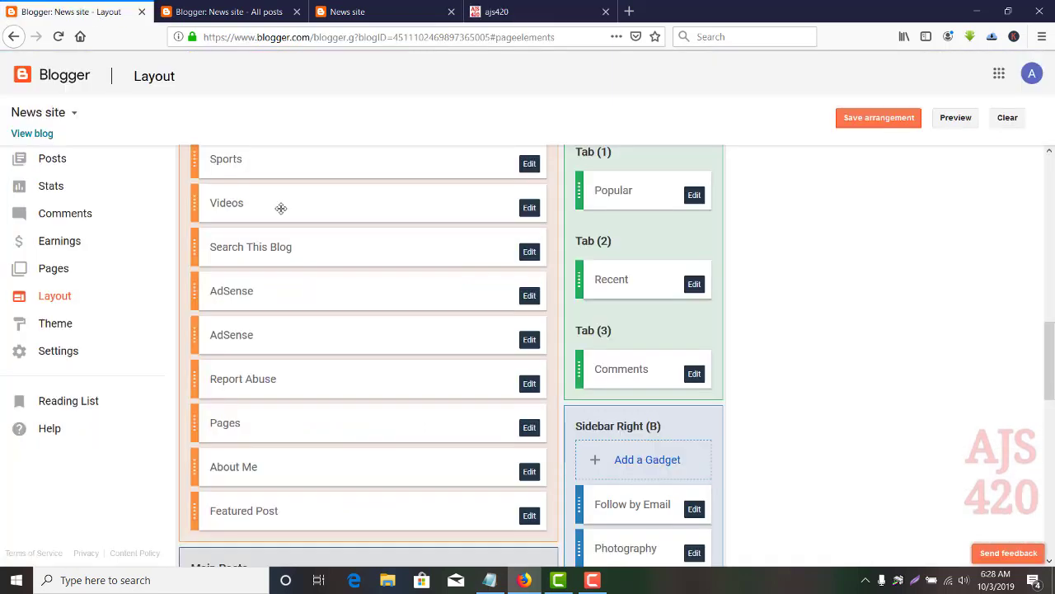
drag(393, 575, 384, 450)
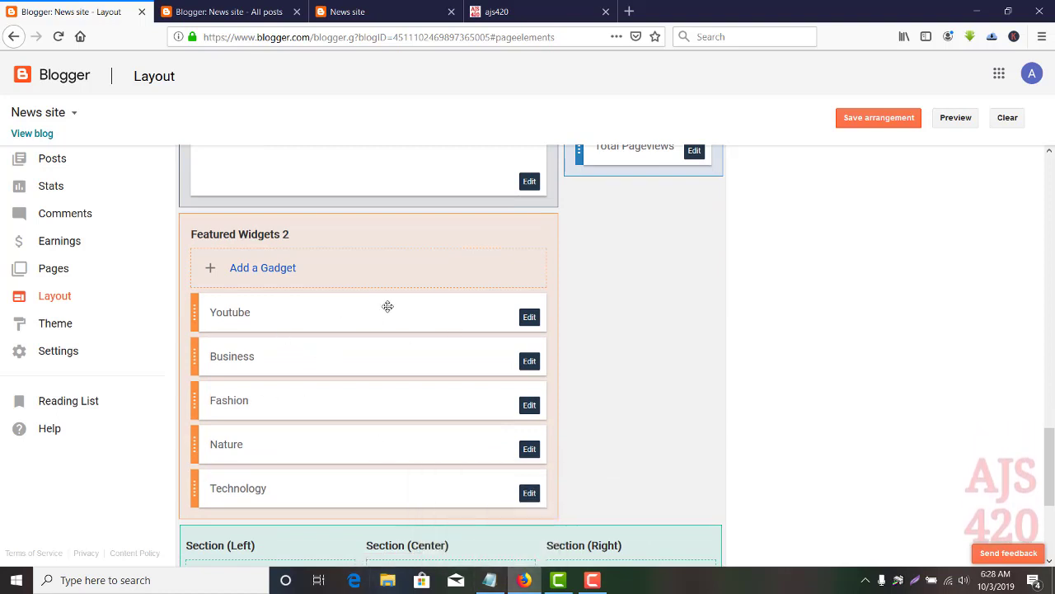
click(530, 319)
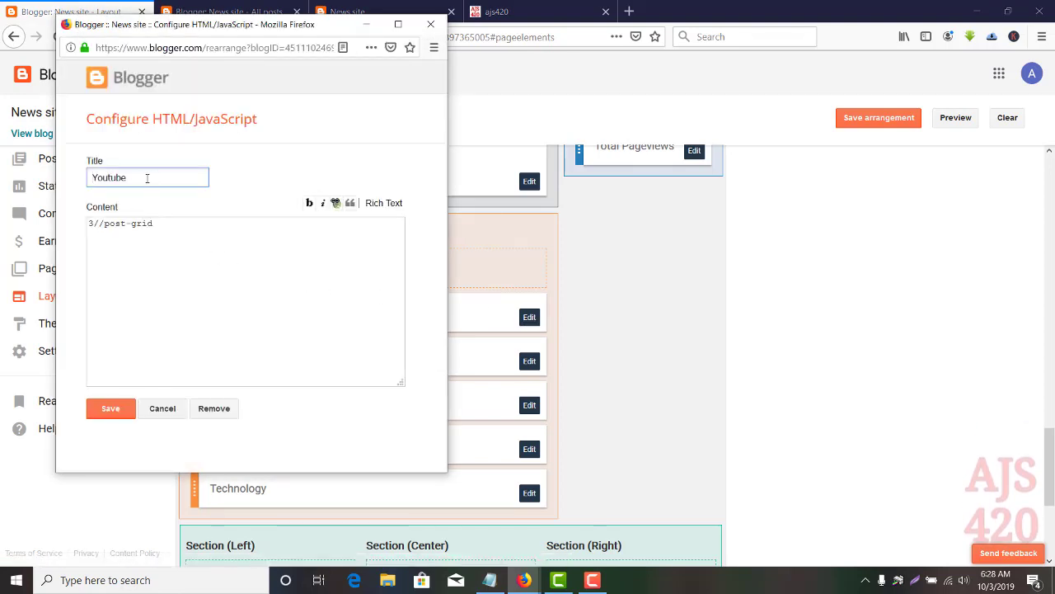
Check which labels the News site's posts carry and look at the categories on its homepage
click(216, 11)
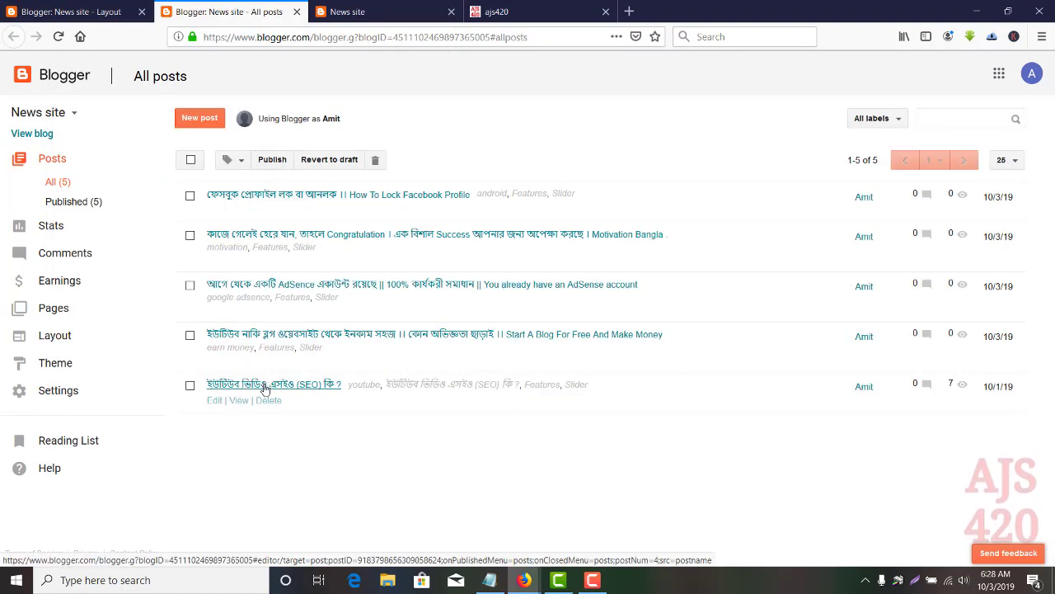
click(377, 12)
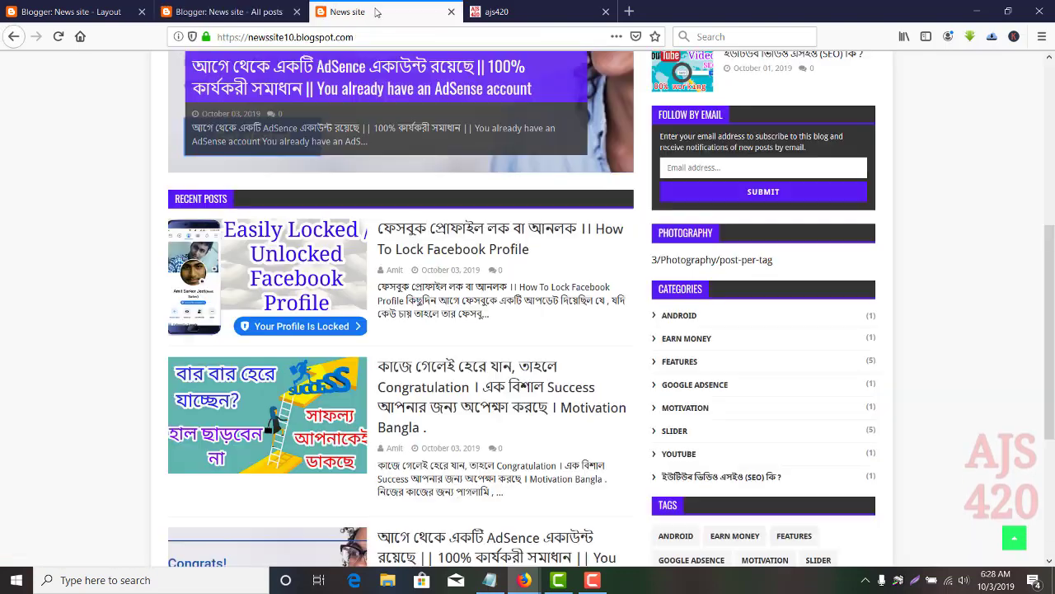
click(240, 8)
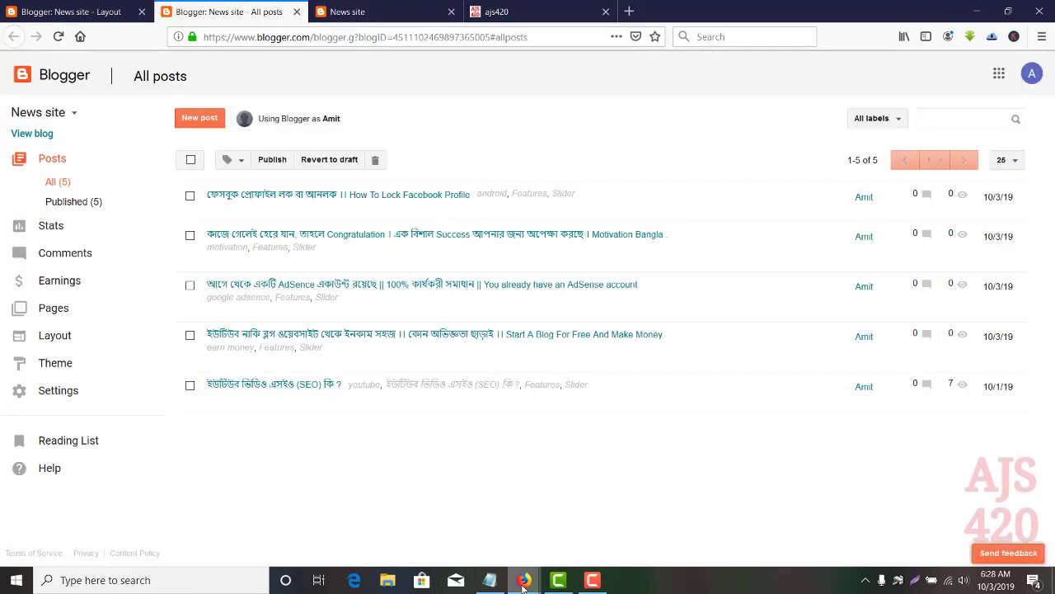
Set the content of the Youtube gadget to 3/youtube/post-grid and save the gadget
mouse_move(524, 580)
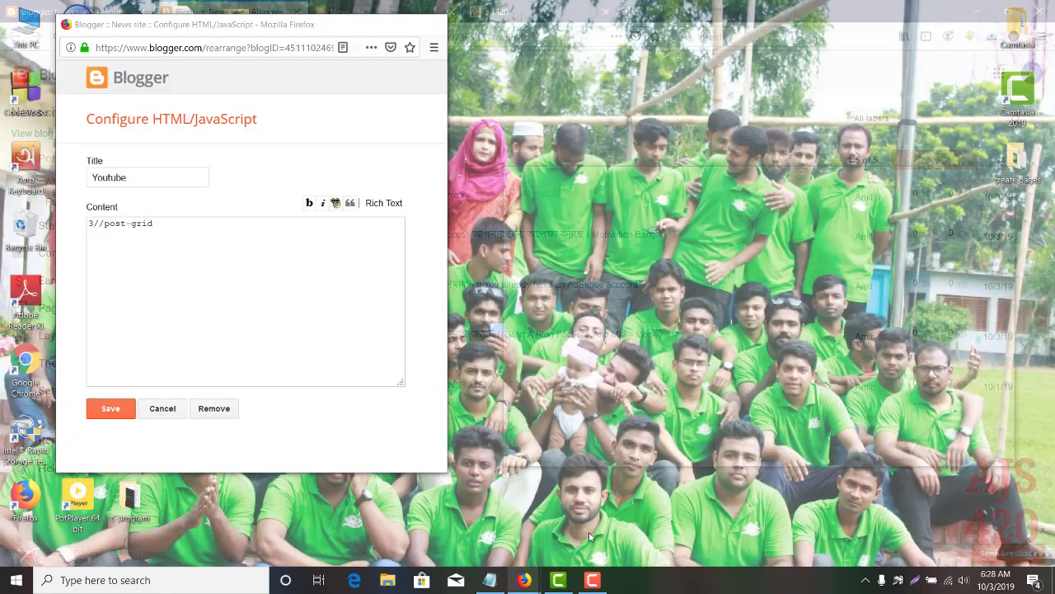
click(589, 534)
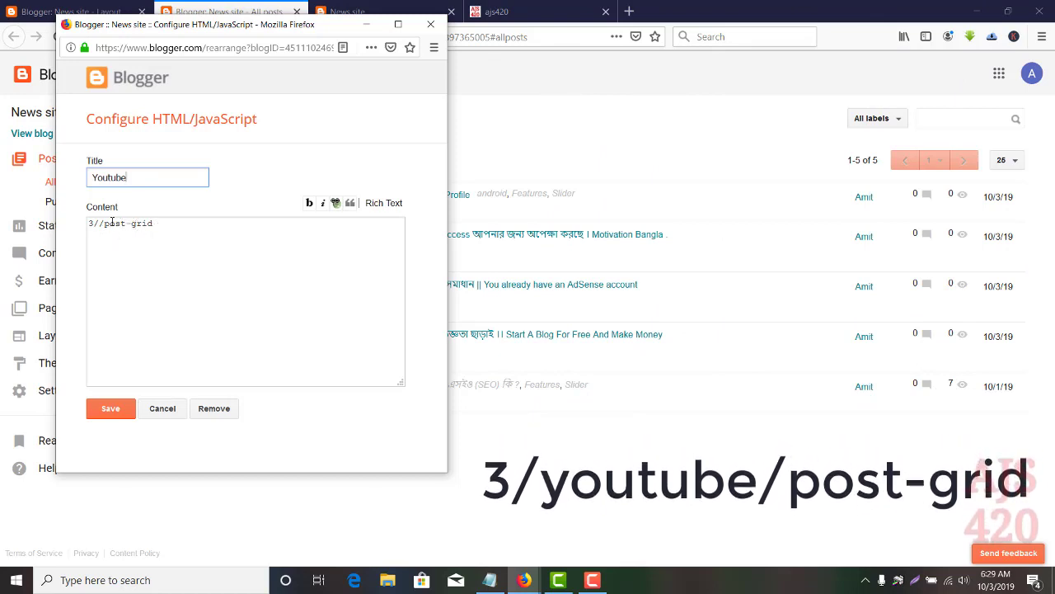
drag(96, 223, 88, 222)
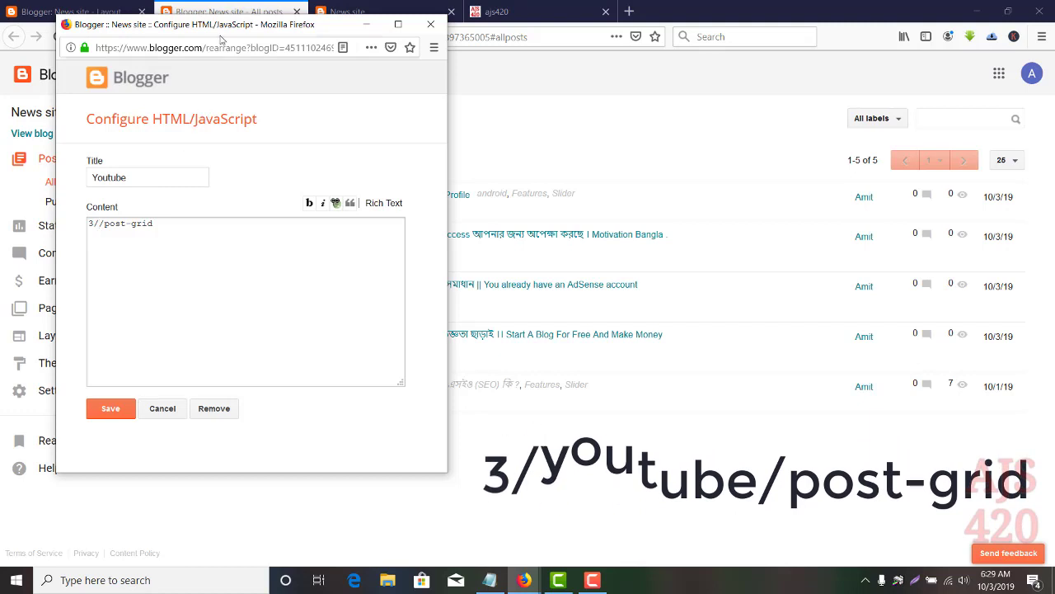
click(221, 8)
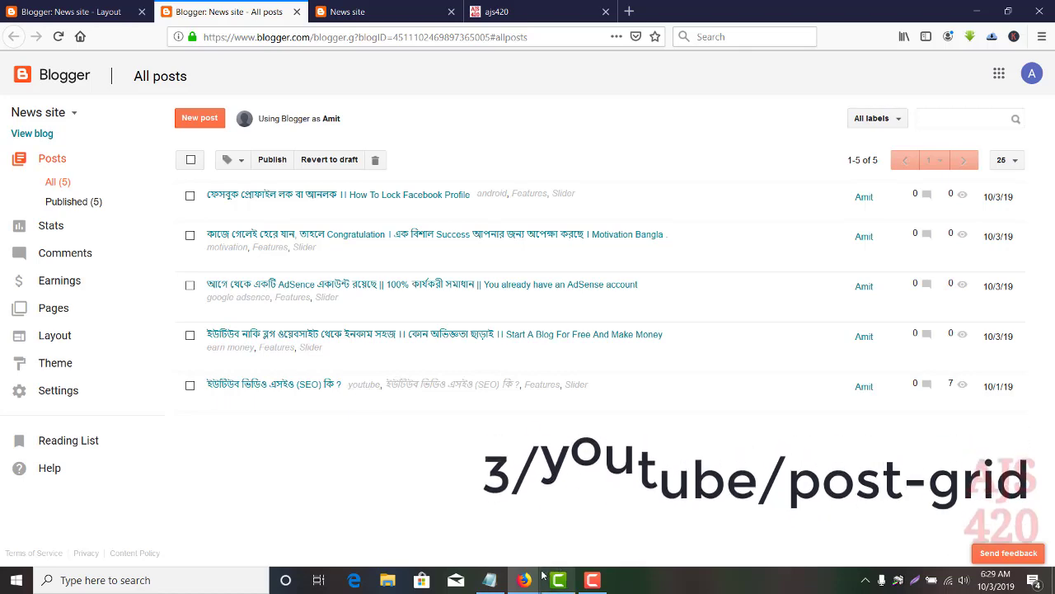
mouse_move(525, 580)
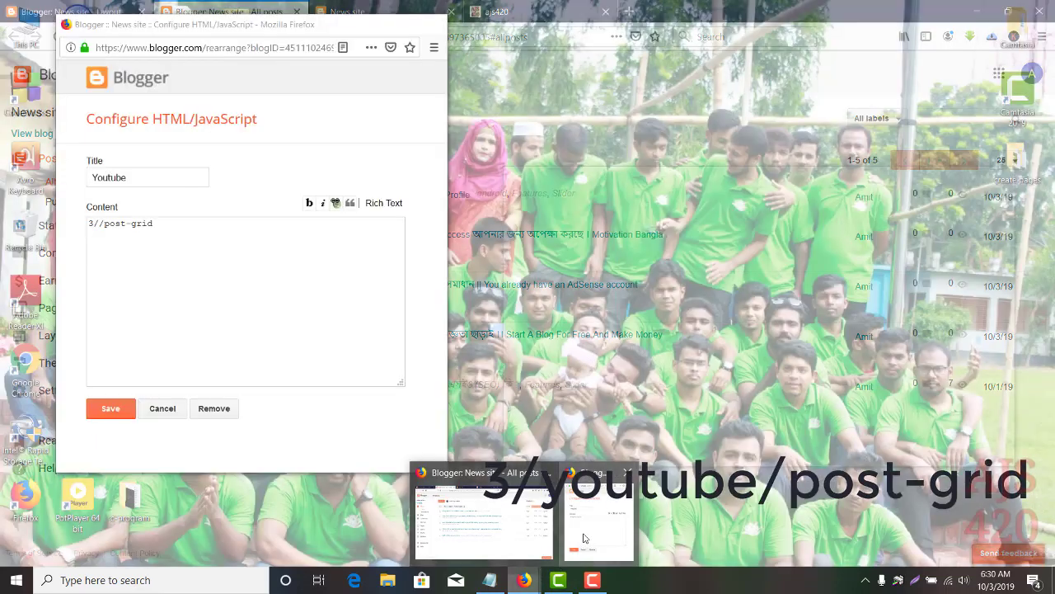
click(582, 536)
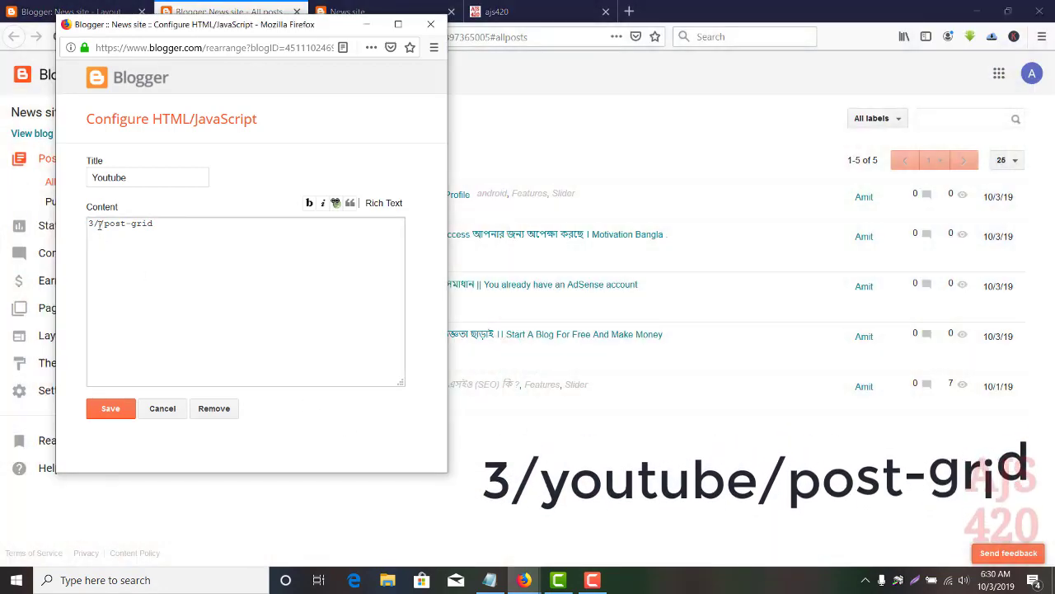
click(96, 223)
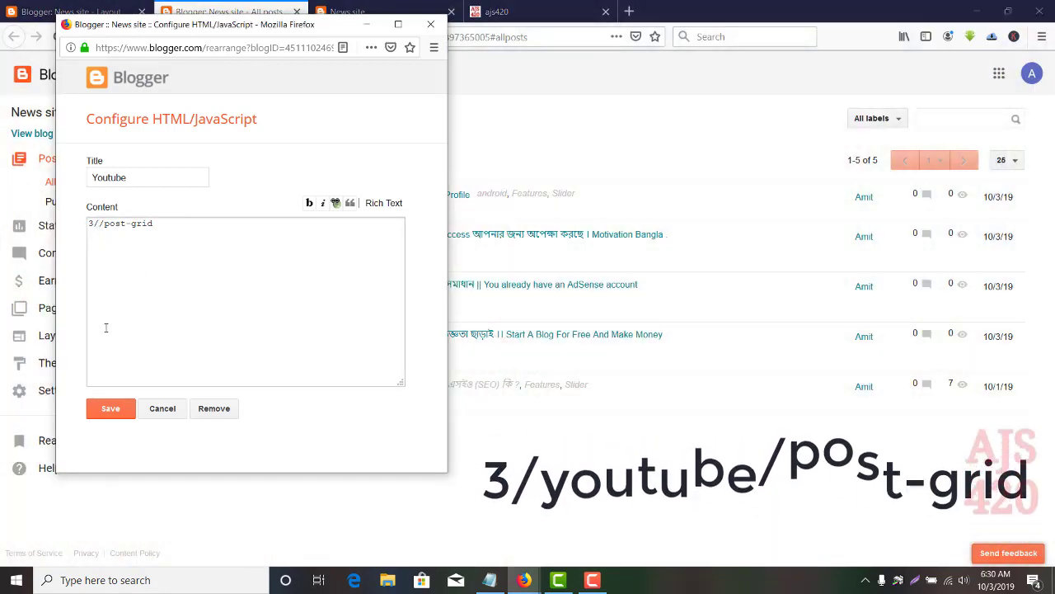
text(youtube)
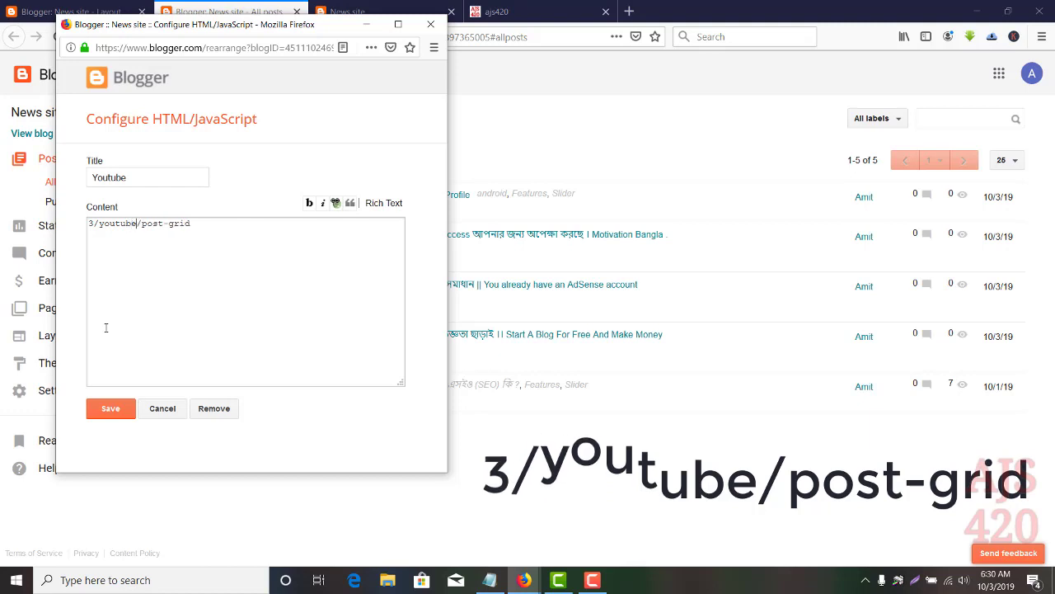
click(111, 409)
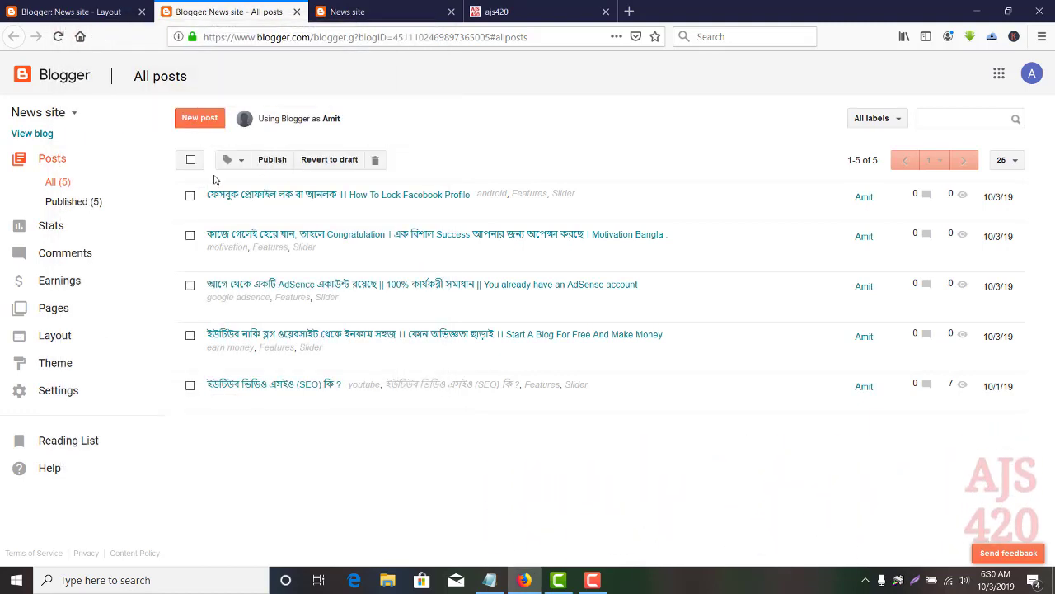
Reload the News site homepage, check its Youtube section and compare it with the category sections on the ajs420 homepage
click(349, 12)
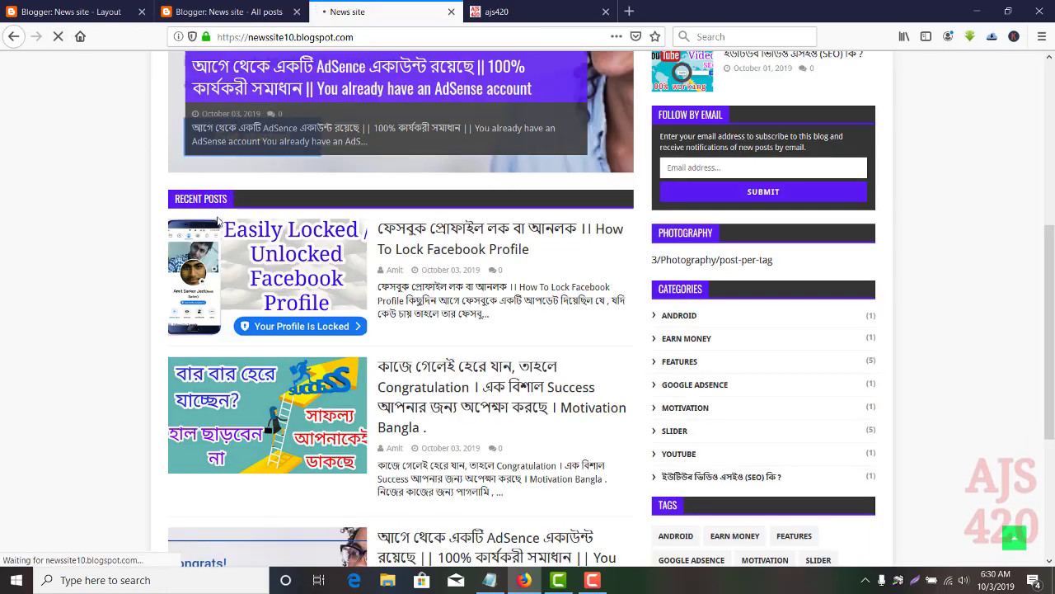
scroll(219, 220, down, 4)
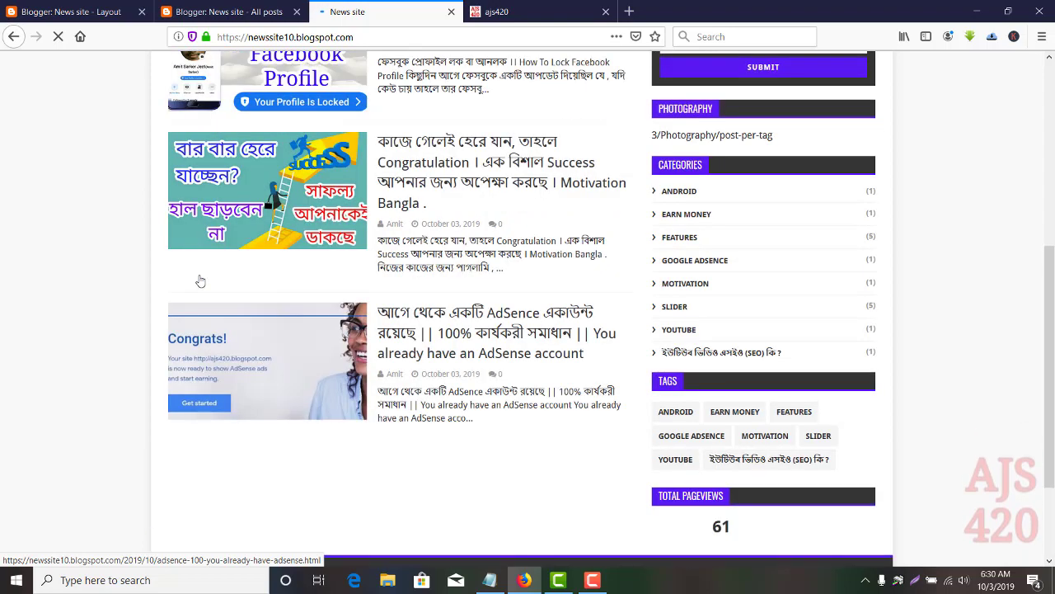
scroll(200, 281, down, 3)
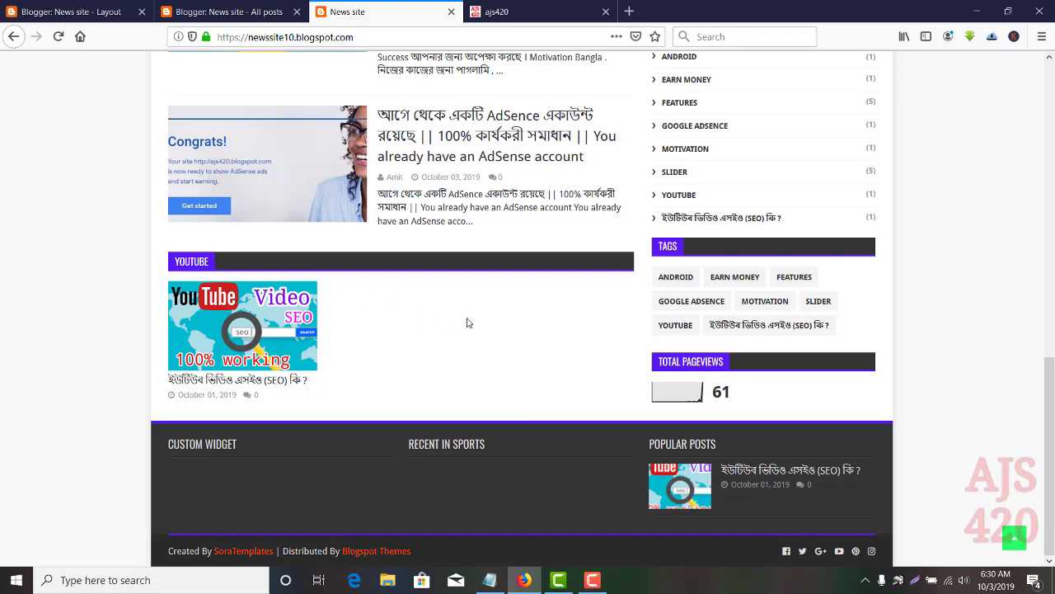
click(499, 16)
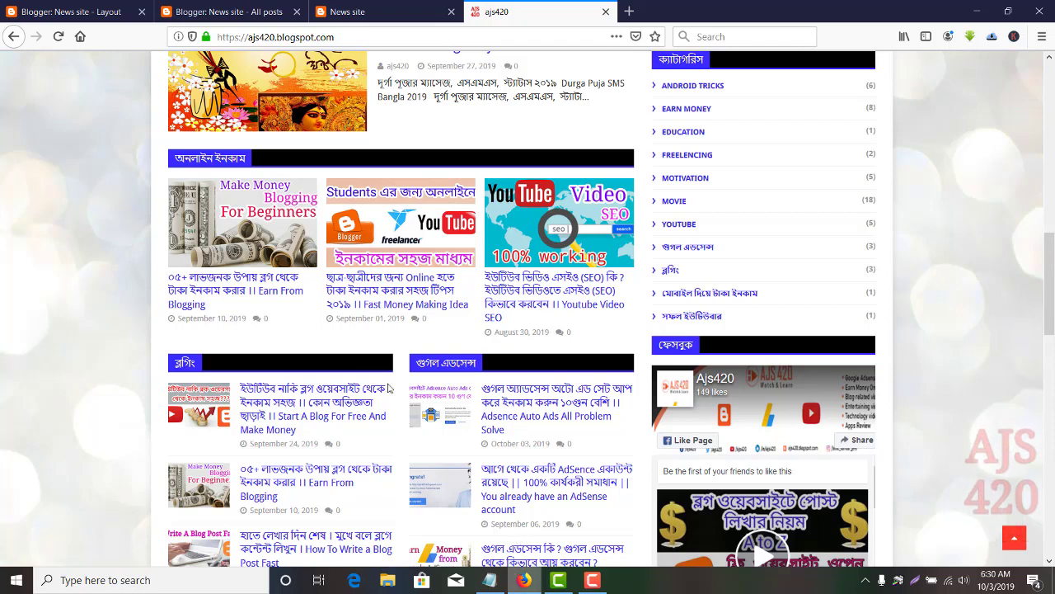
Retitle the Business gadget of the Featured Widgets 2 section in the News site's layout as Google Adsence
click(74, 12)
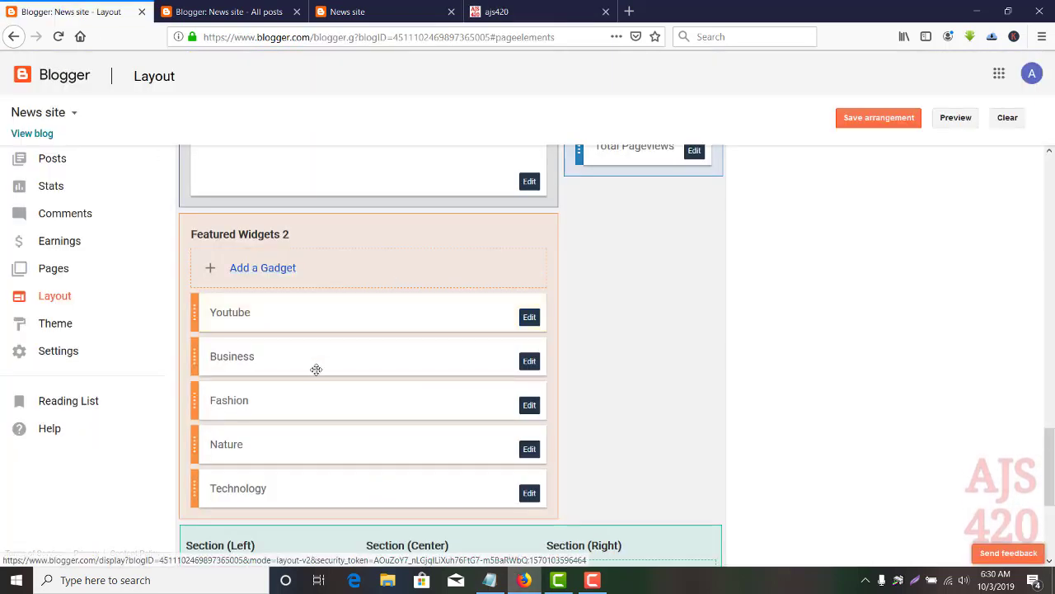
click(529, 362)
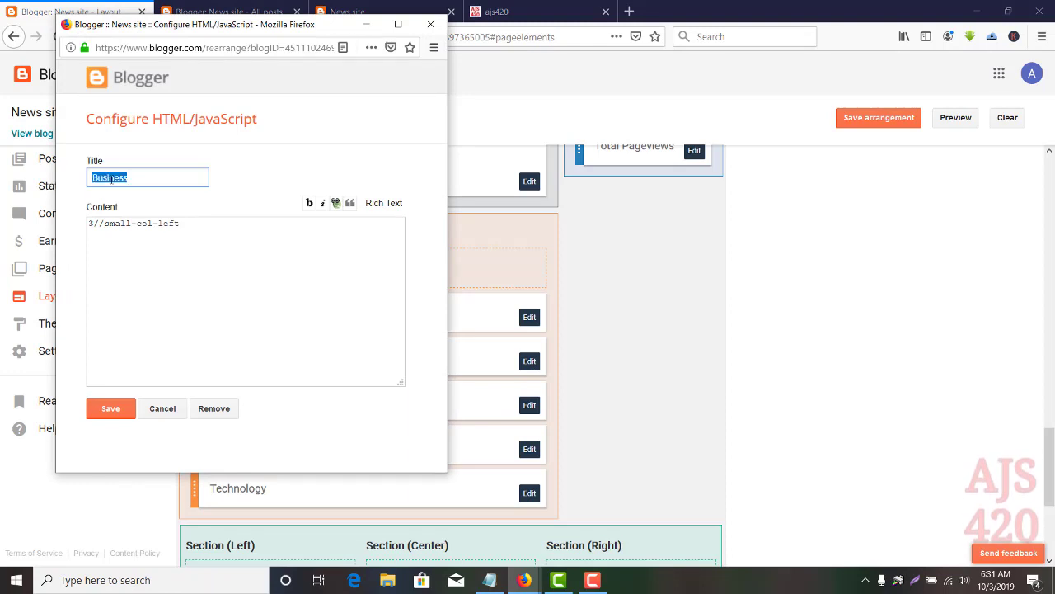
text(Google Adsence)
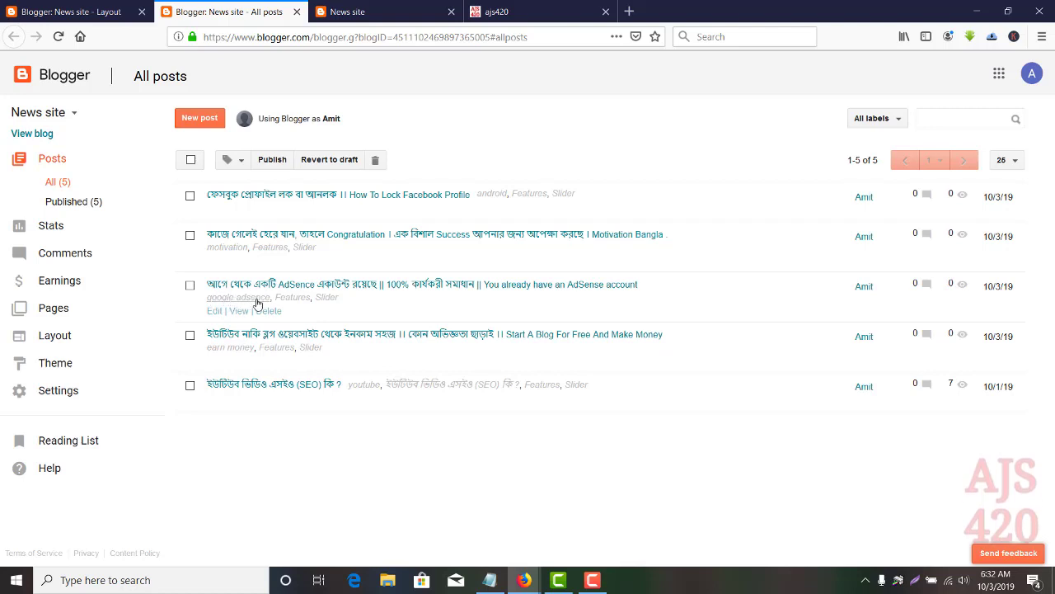
Set the content of the Google Adsence gadget to 3/google adsence/small-col-left and save the gadget
mouse_move(524, 579)
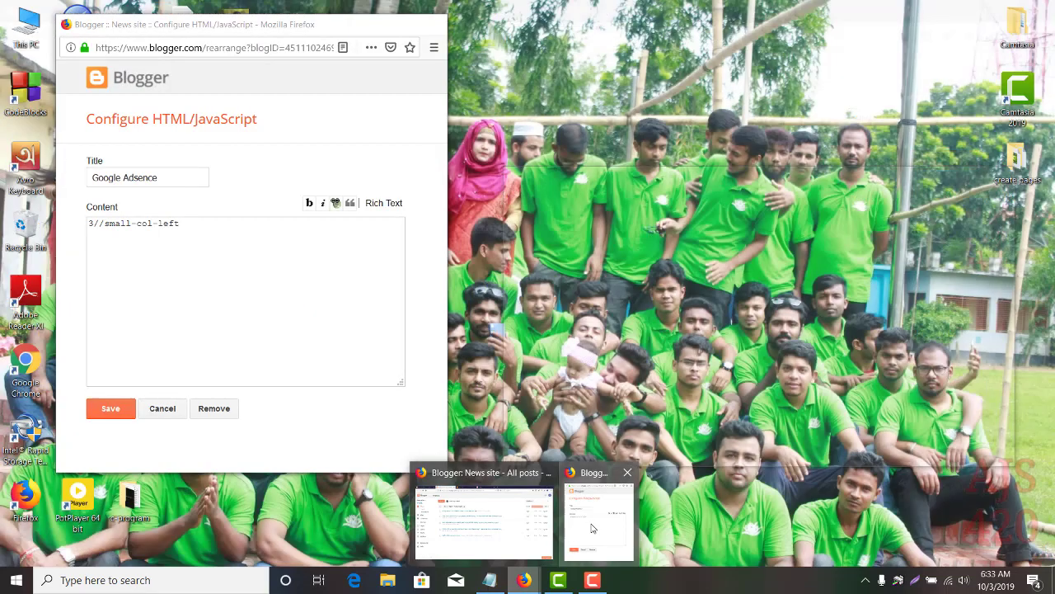
click(606, 503)
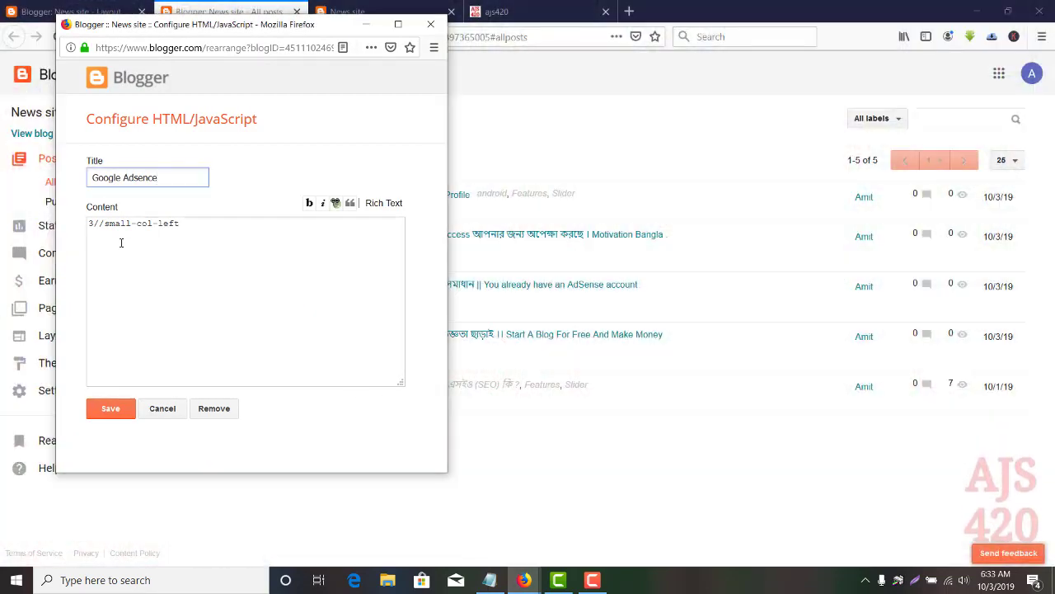
drag(93, 223, 86, 223)
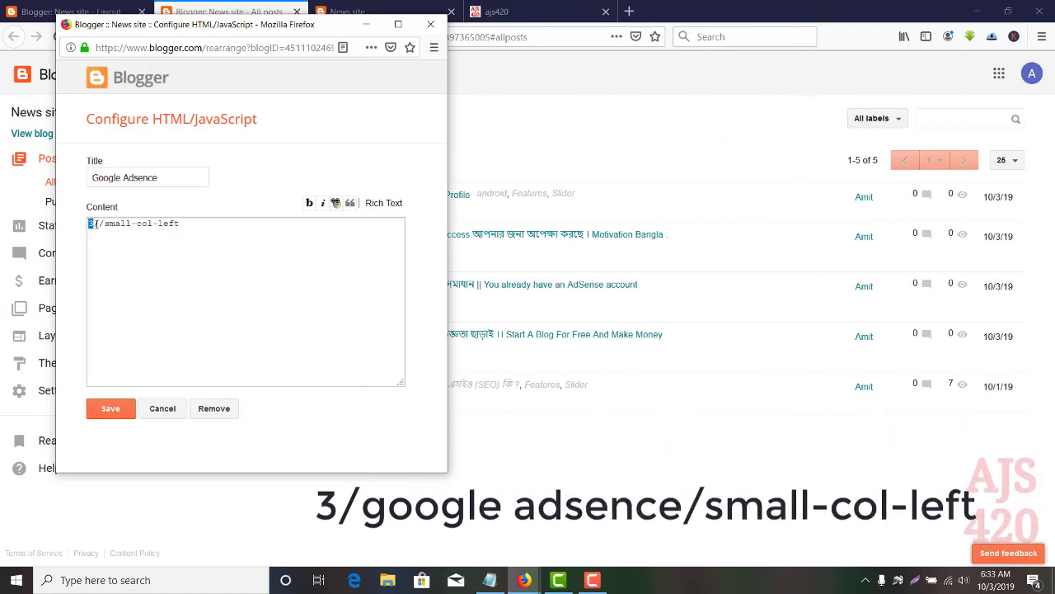
click(98, 223)
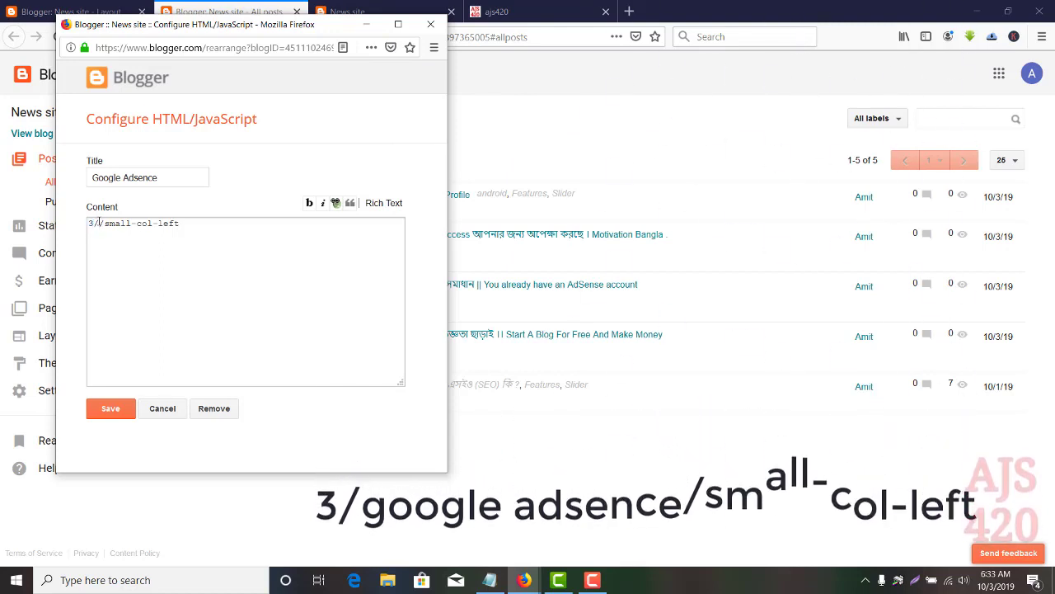
text(g)
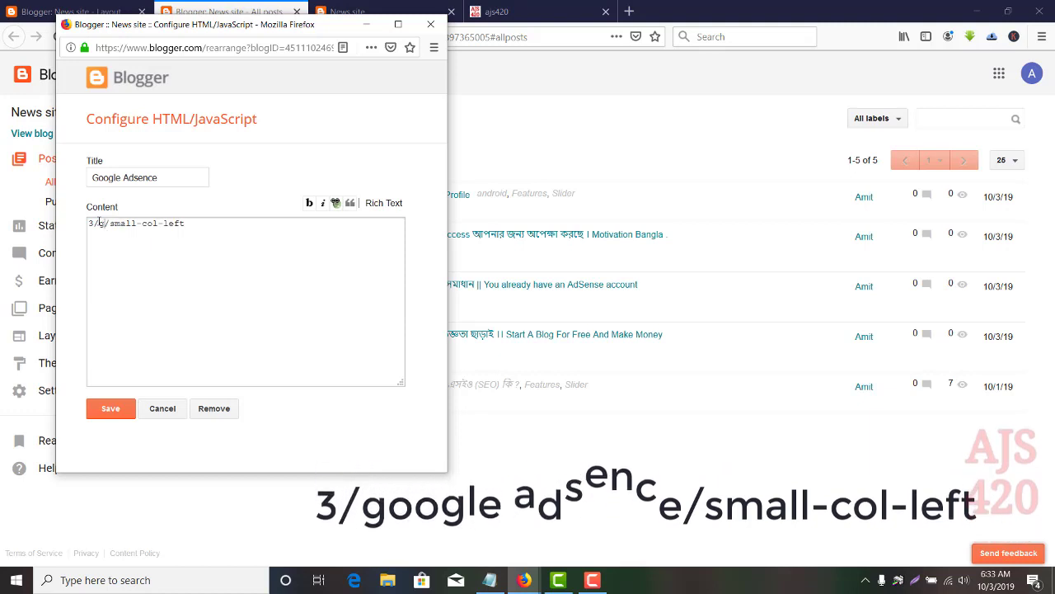
text(oogle)
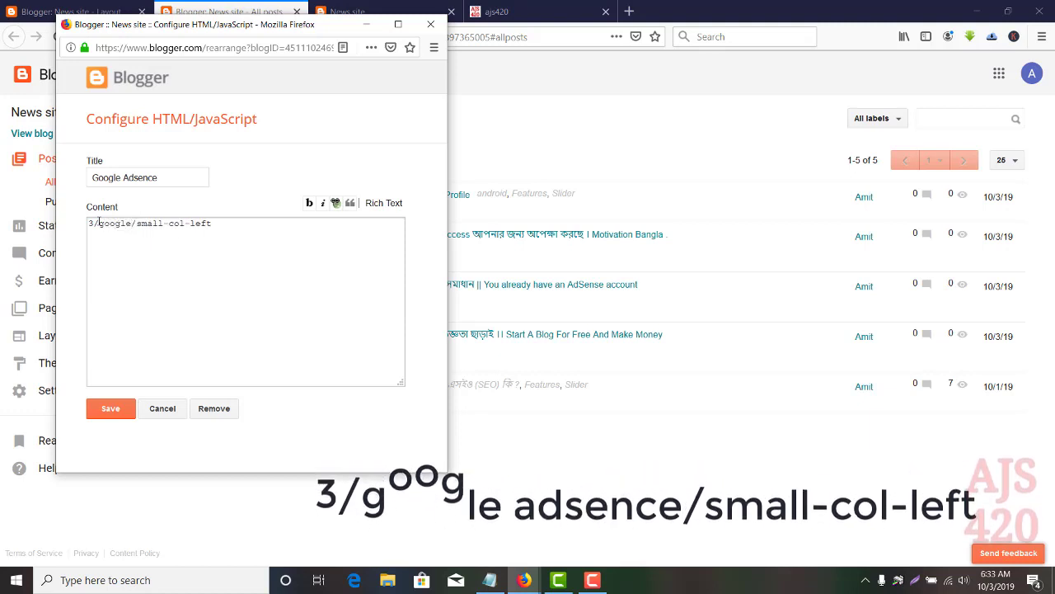
text( a)
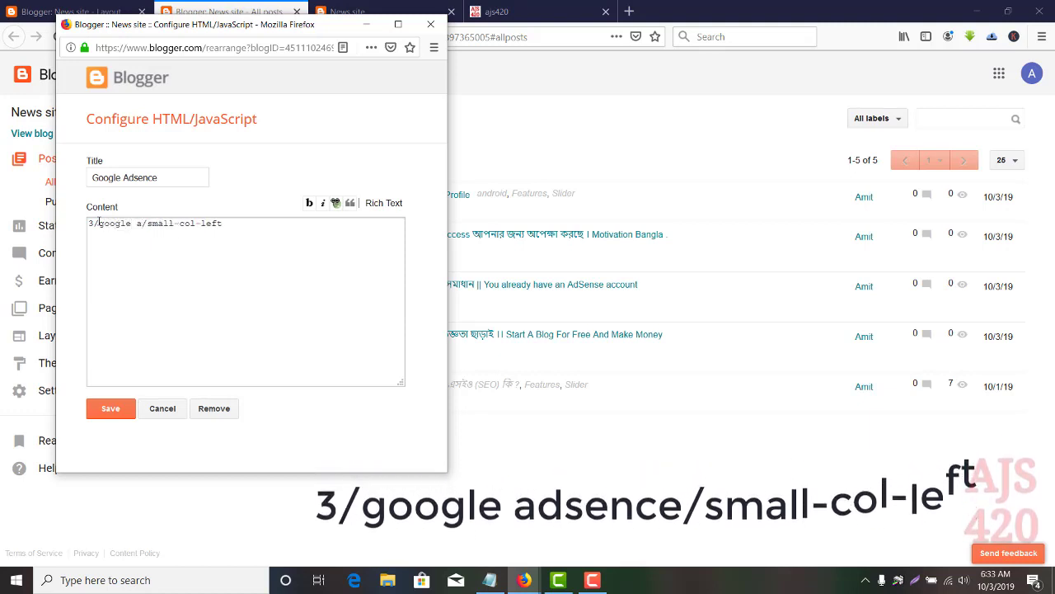
text(dsen)
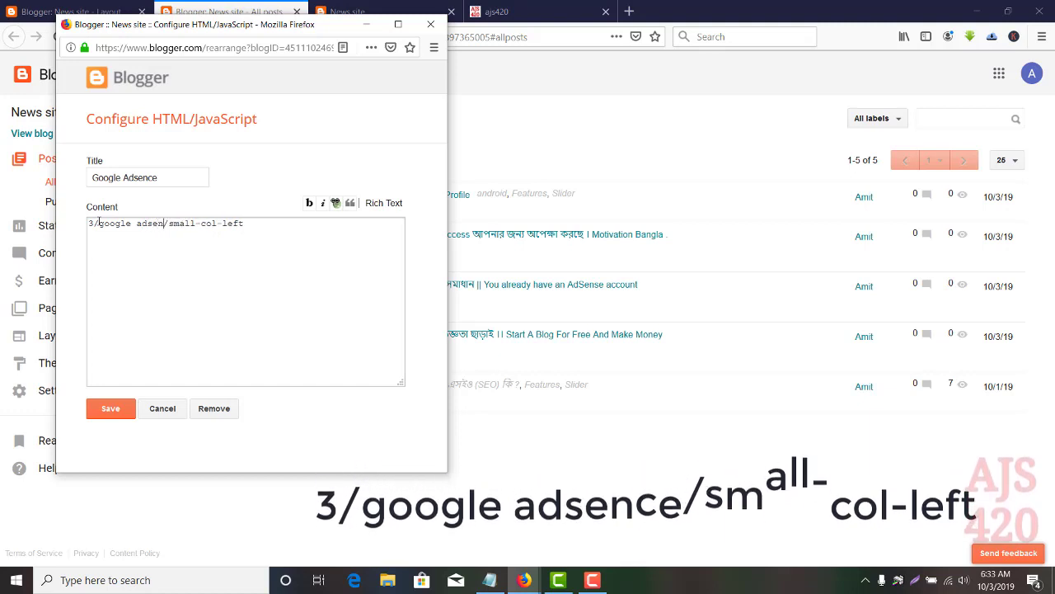
text(ce)
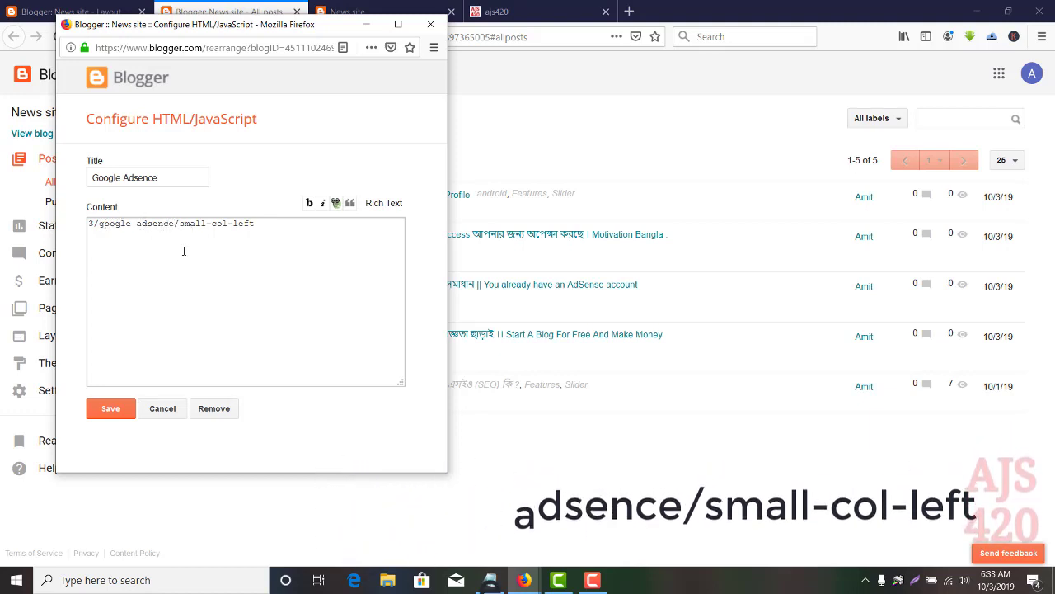
click(113, 411)
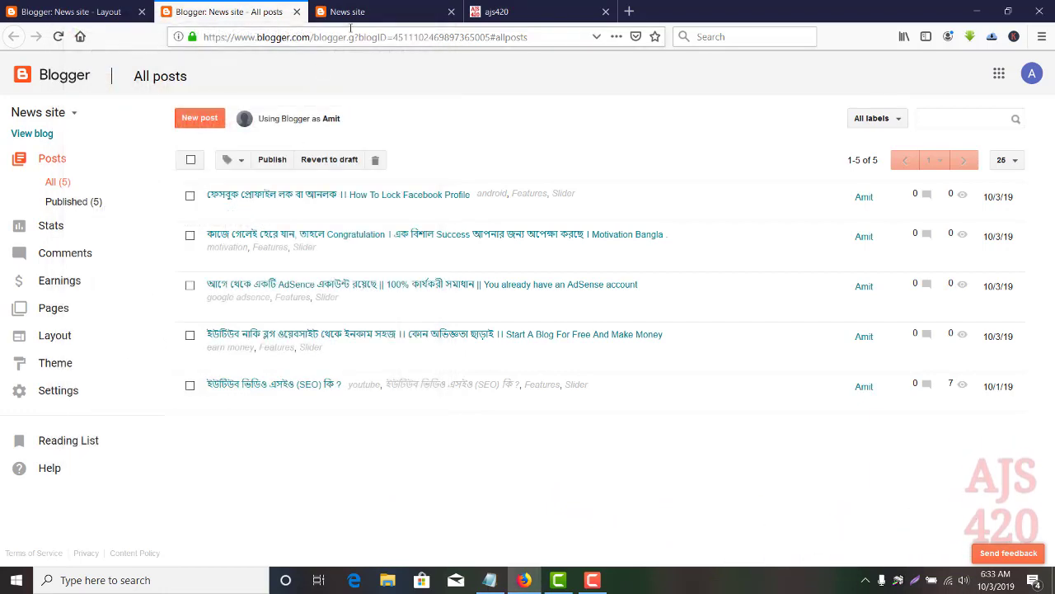
Reload the News site homepage and check the Google Adsence section below Youtube
click(351, 30)
click(338, 12)
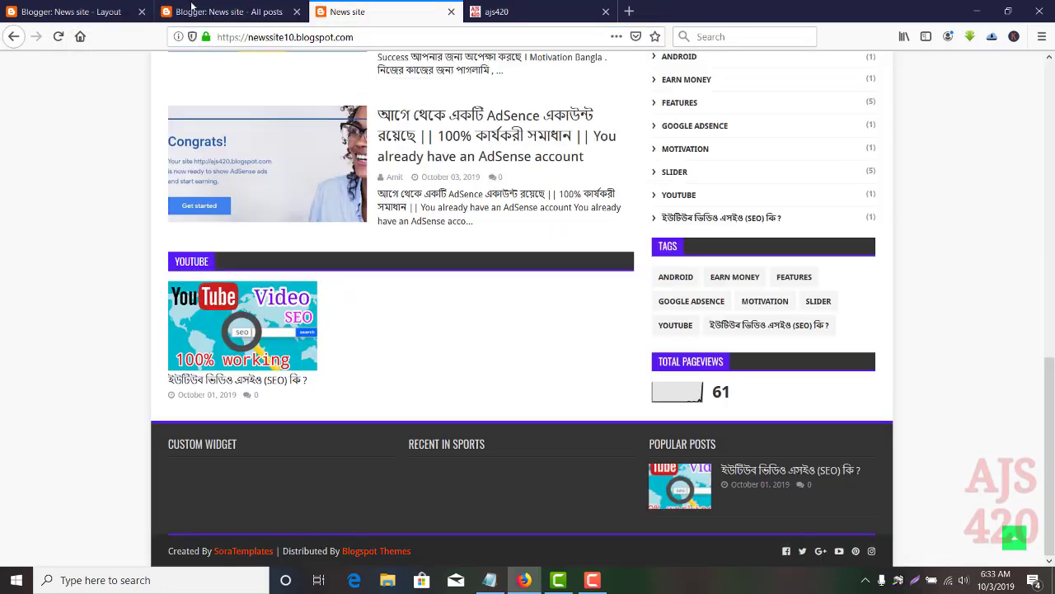
click(57, 37)
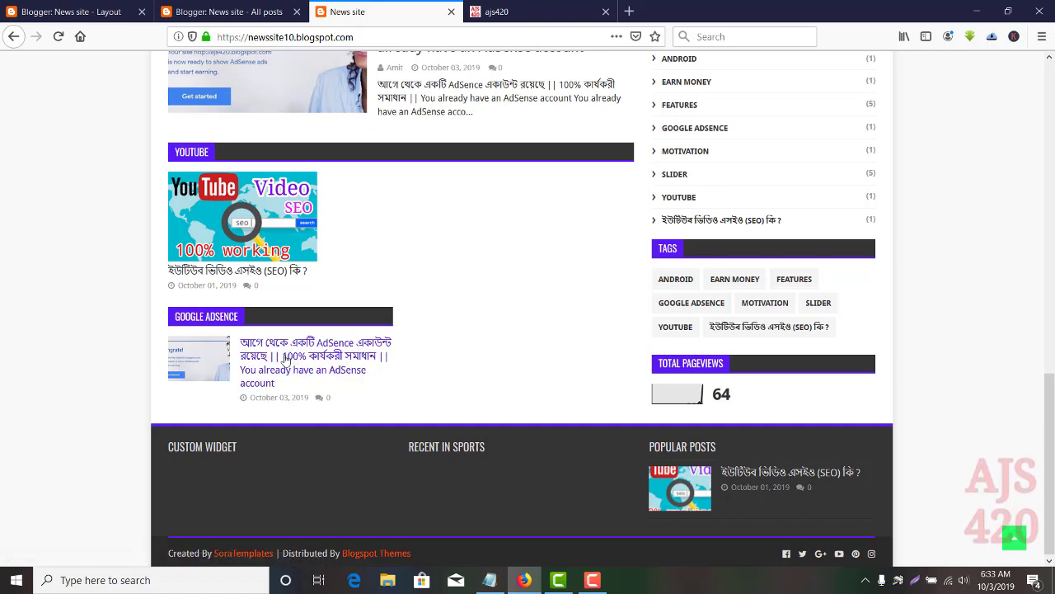
Retitle the Fashion gadget of the Featured Widgets 2 section in the News site's layout as Android
click(95, 8)
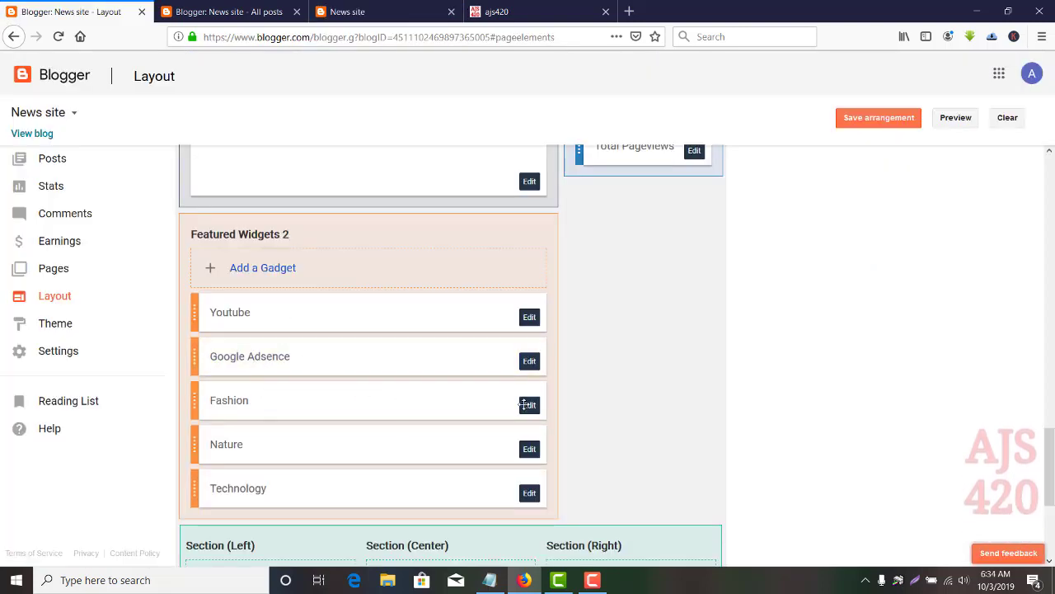
click(529, 405)
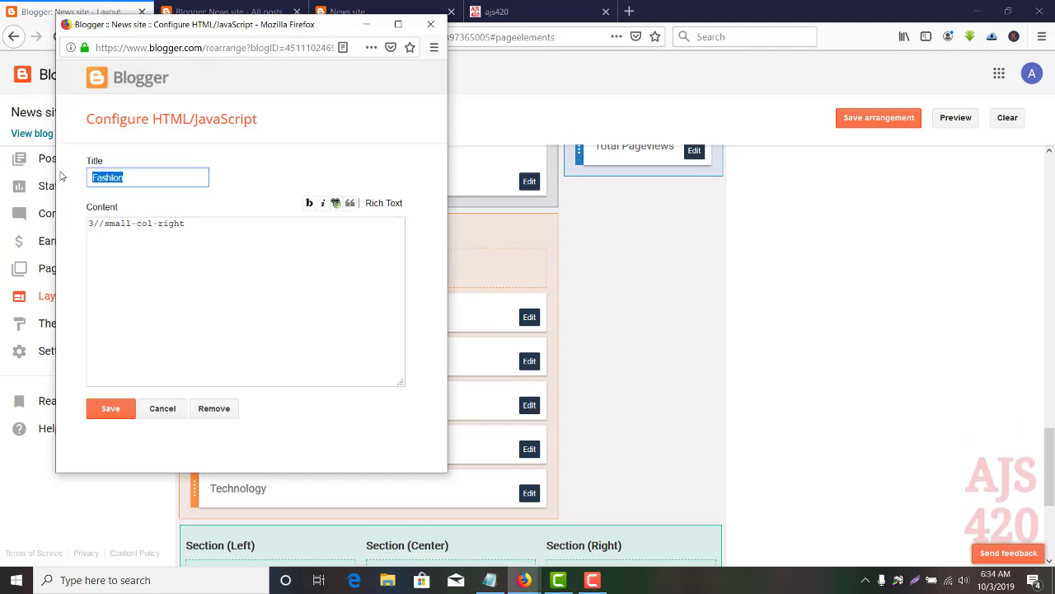
text(Android)
Set the content of the Android gadget to 3/android/small-col-right and save the gadget
click(97, 223)
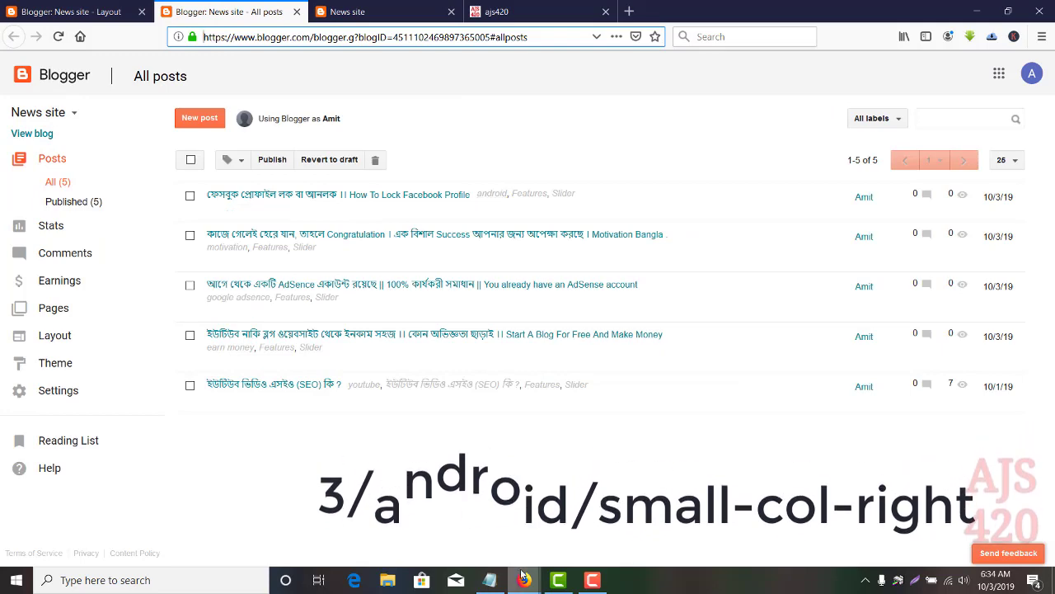
mouse_move(523, 577)
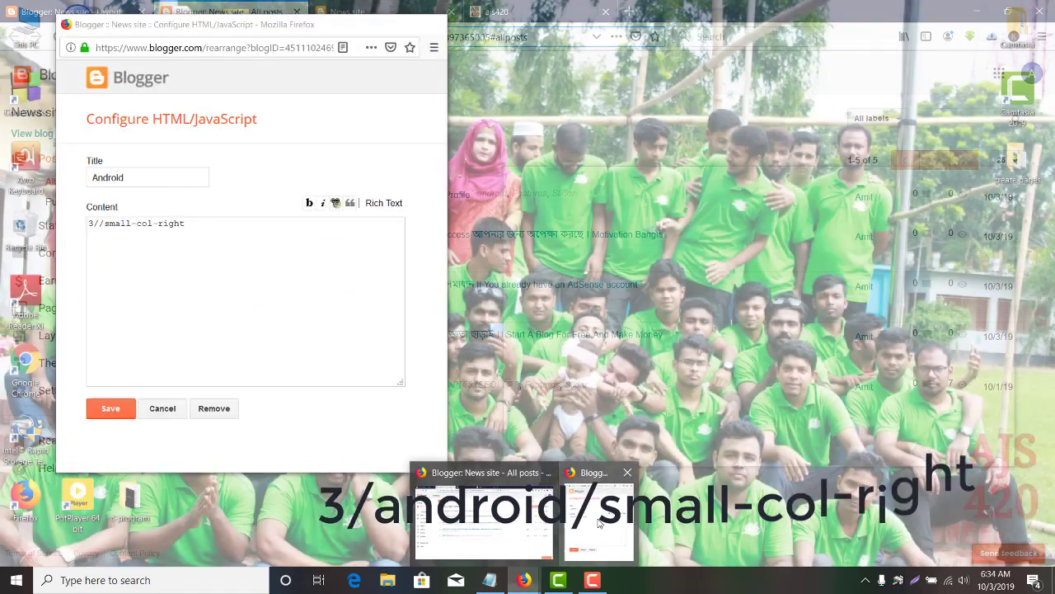
click(587, 539)
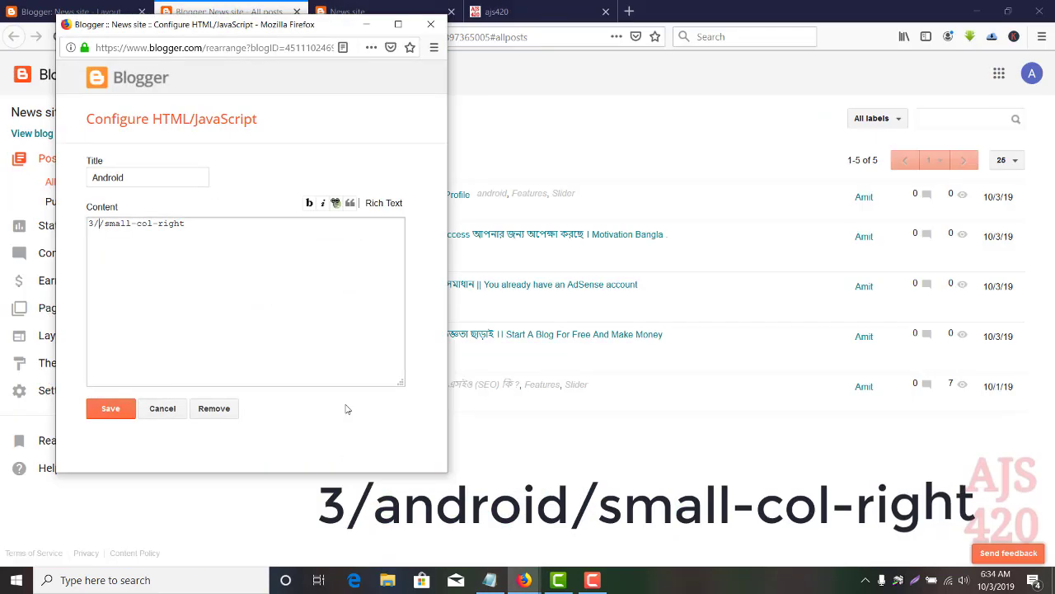
text(A)
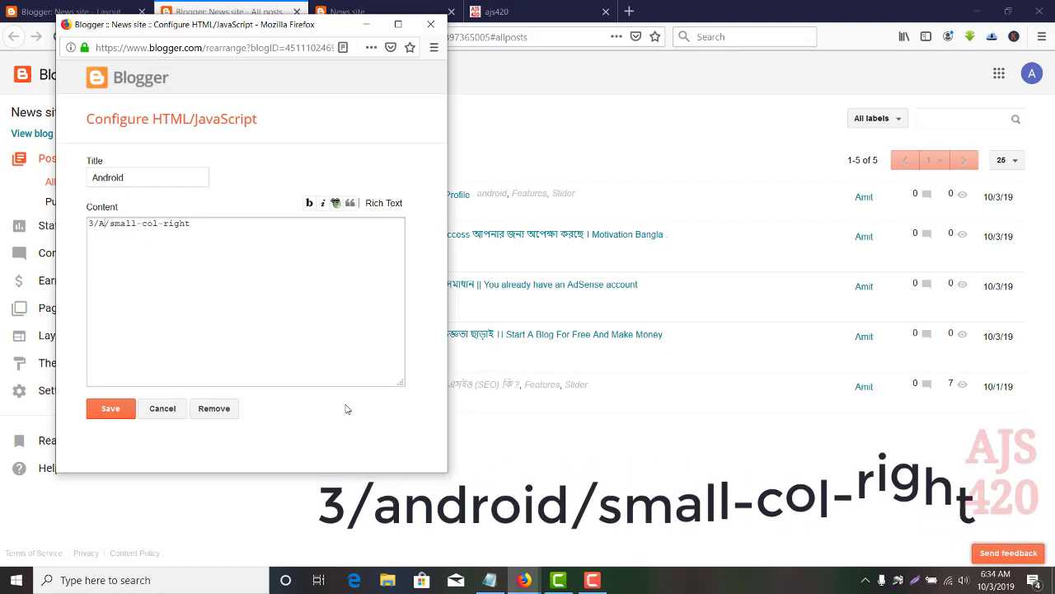
key(BackSpace)
text(androi)
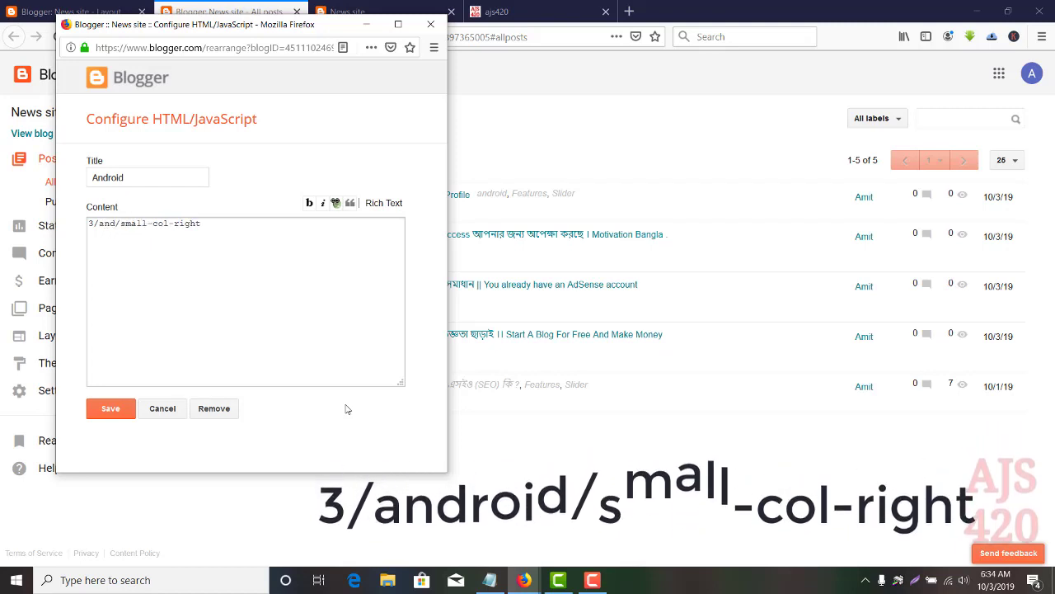
text(d)
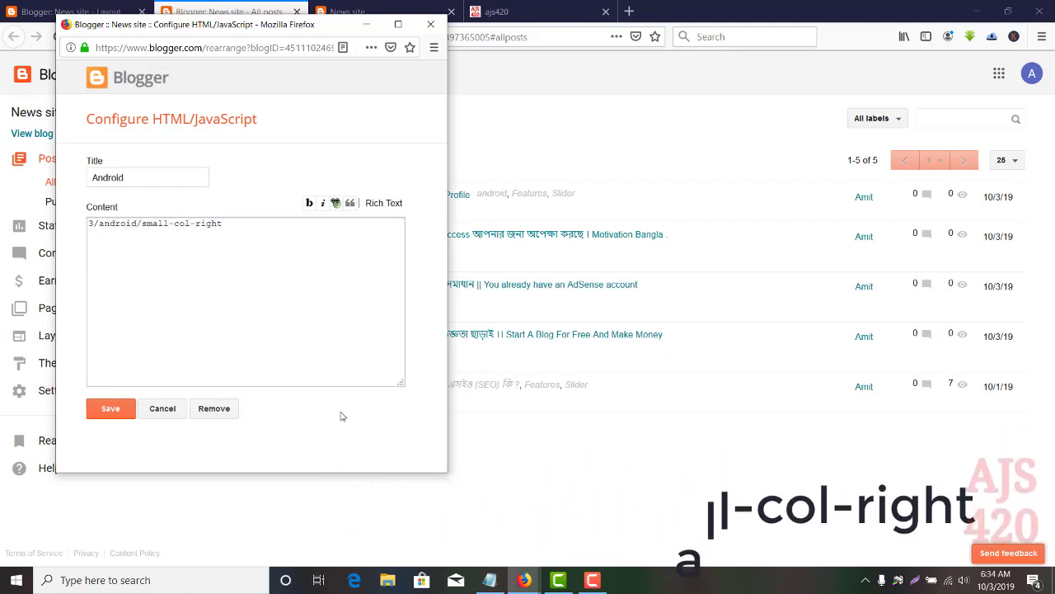
click(122, 411)
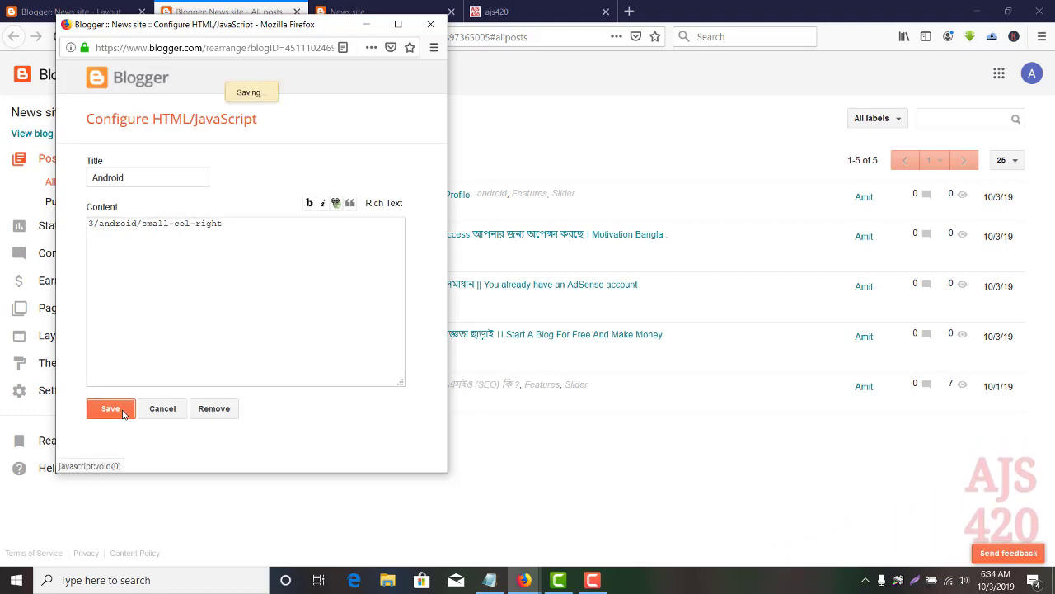
Check the Android section on the reloaded News site homepage and compare it with the post sections on the ajs420 site
click(368, 17)
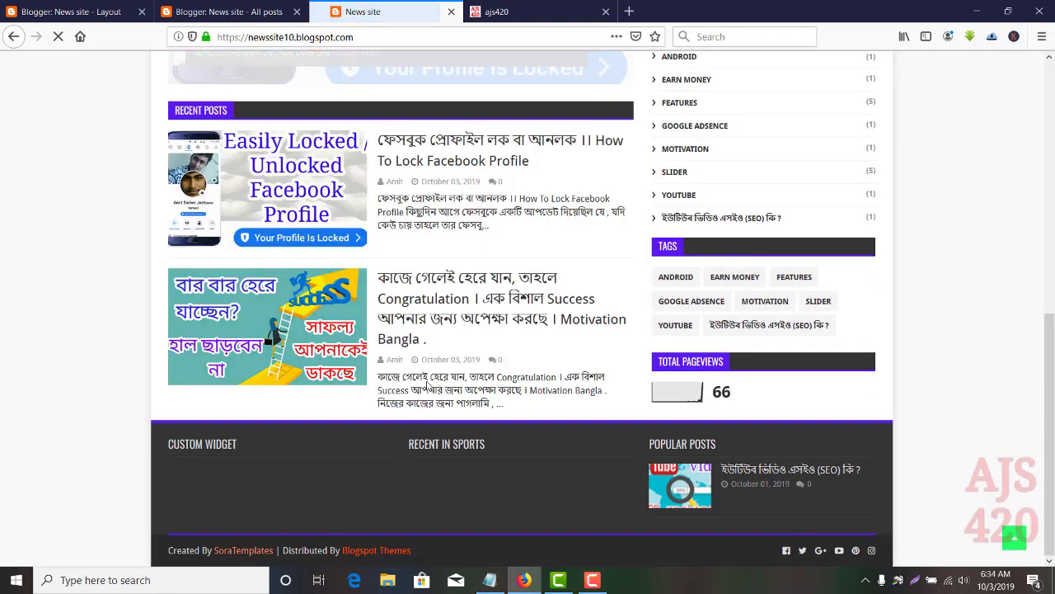
scroll(427, 385, down, 3)
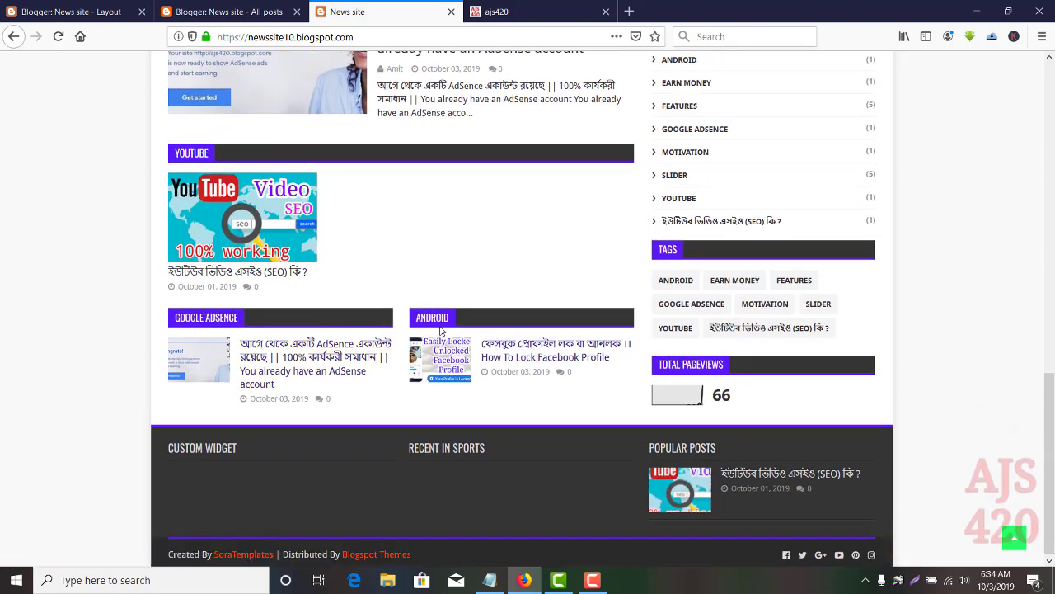
click(520, 8)
scroll(495, 315, down, 5)
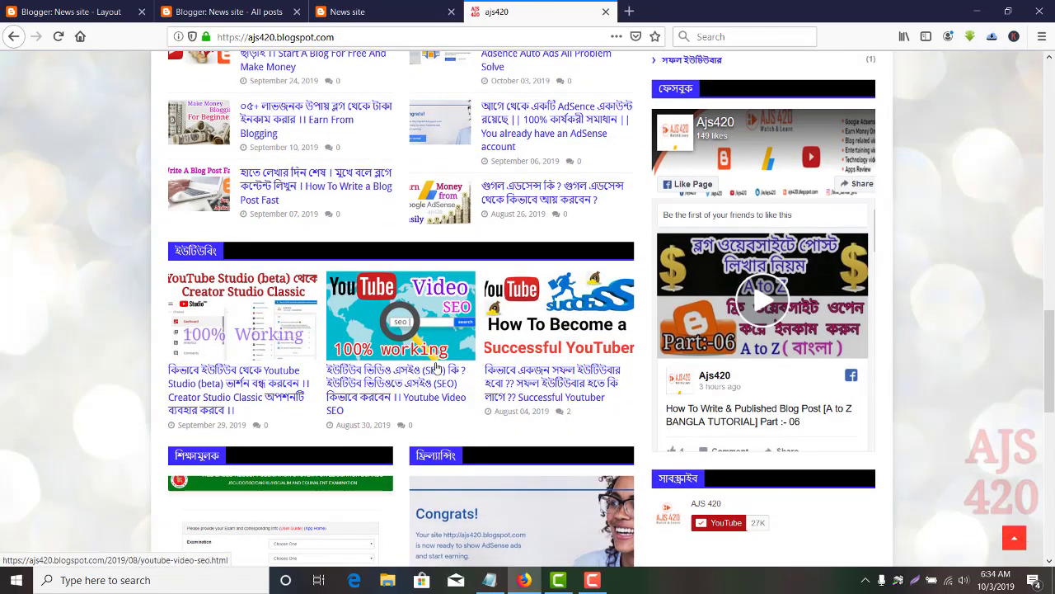
scroll(437, 368, up, 3)
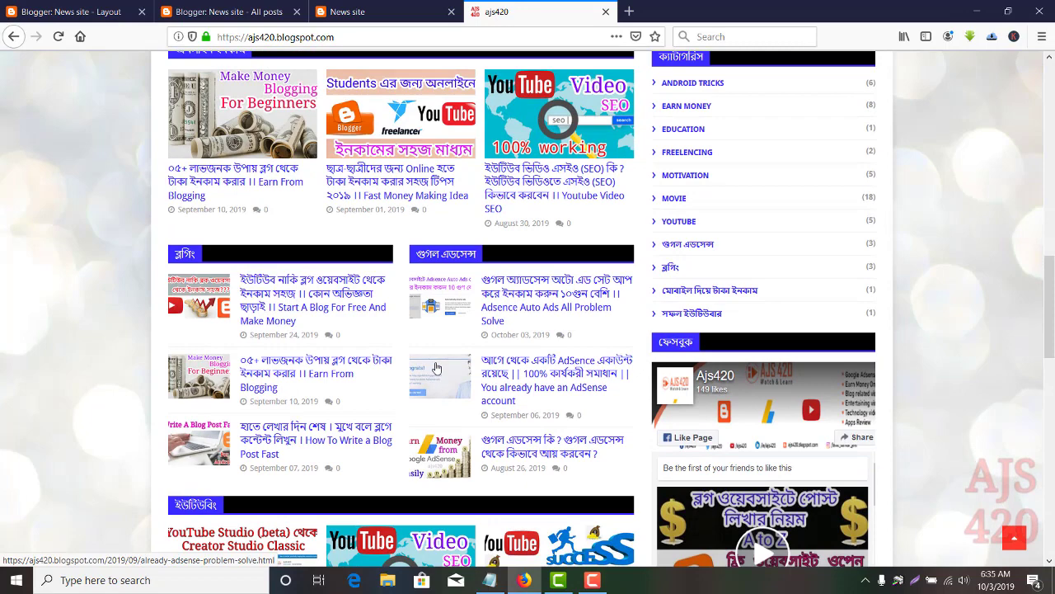
scroll(437, 369, up, 2)
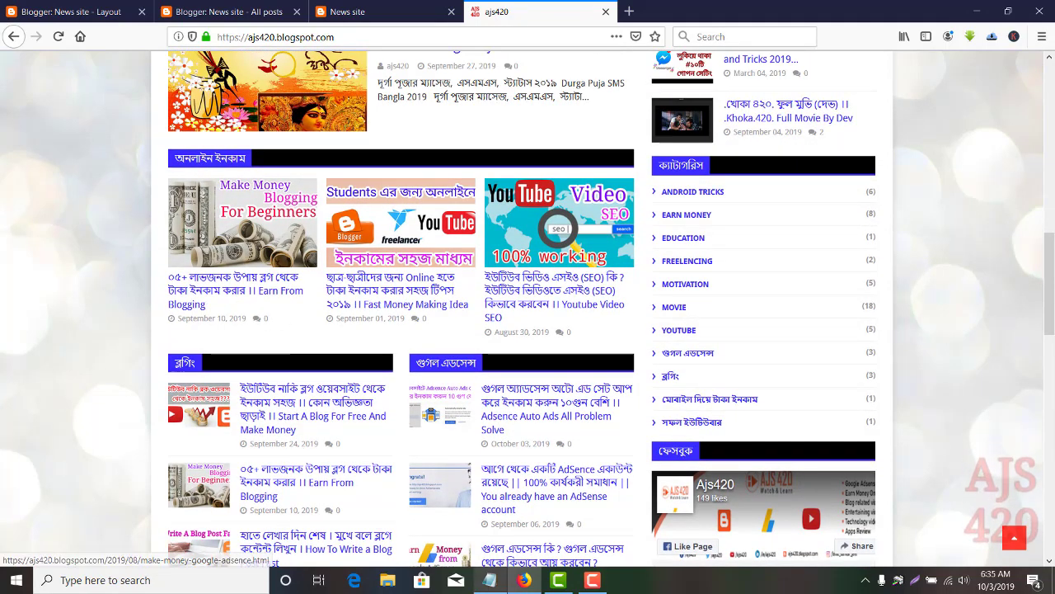
scroll(306, 431, down, 3)
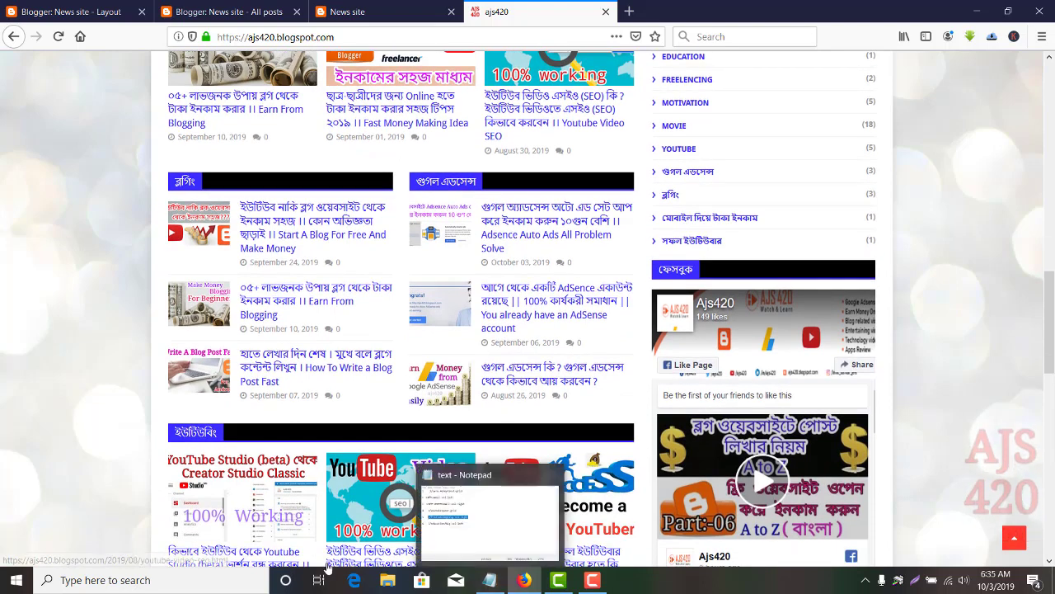
Review the Youtube gadget's content in the Featured Widgets 2 section of the News site's layout and close it without changes
click(69, 13)
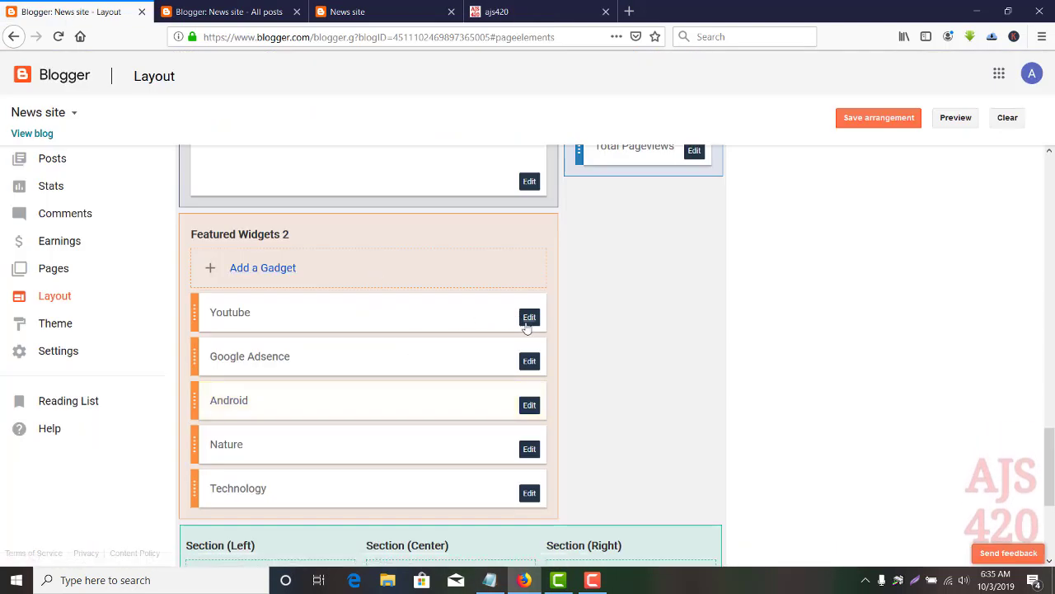
click(529, 318)
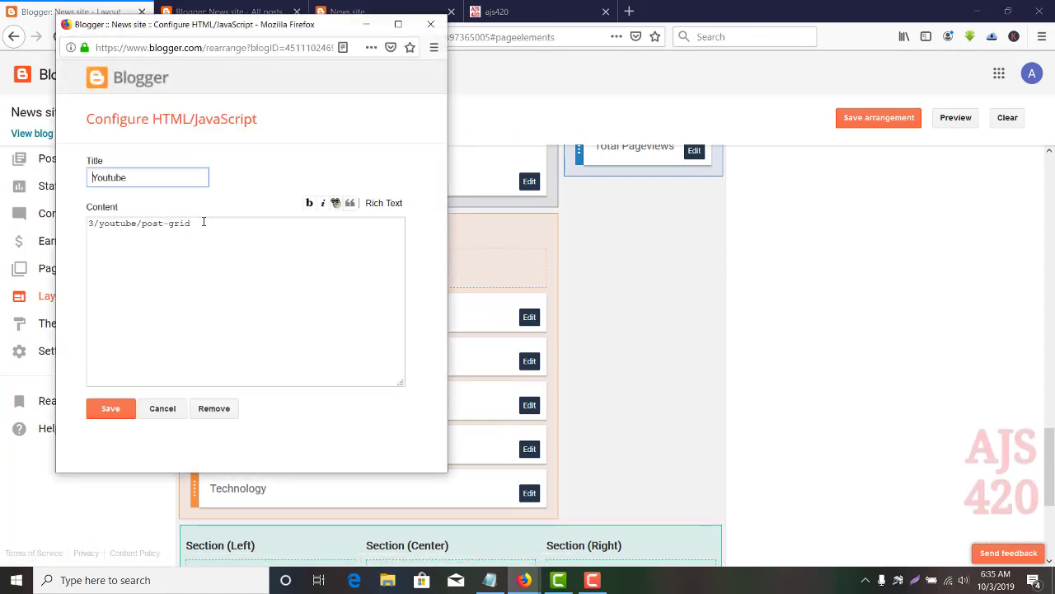
click(164, 408)
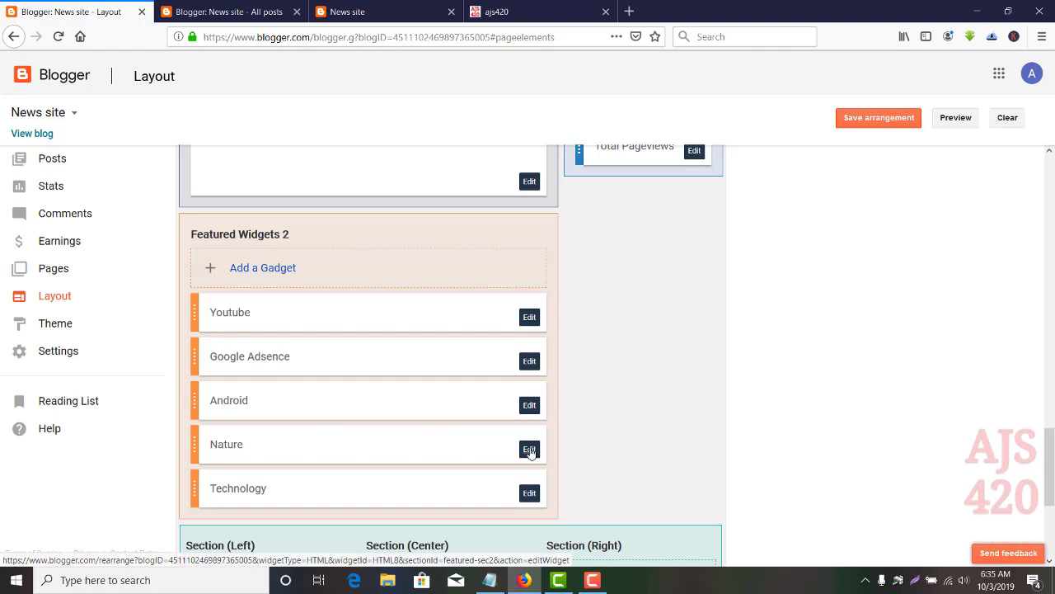
Retitle the Nature gadget of the Featured Widgets 2 section as Motivation
click(529, 449)
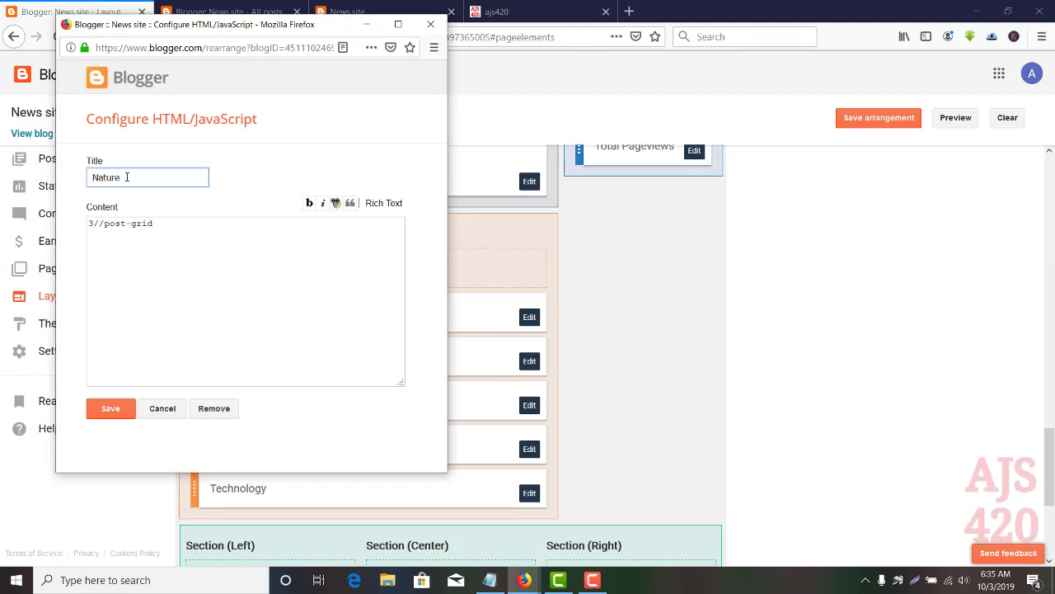
double_click(127, 176)
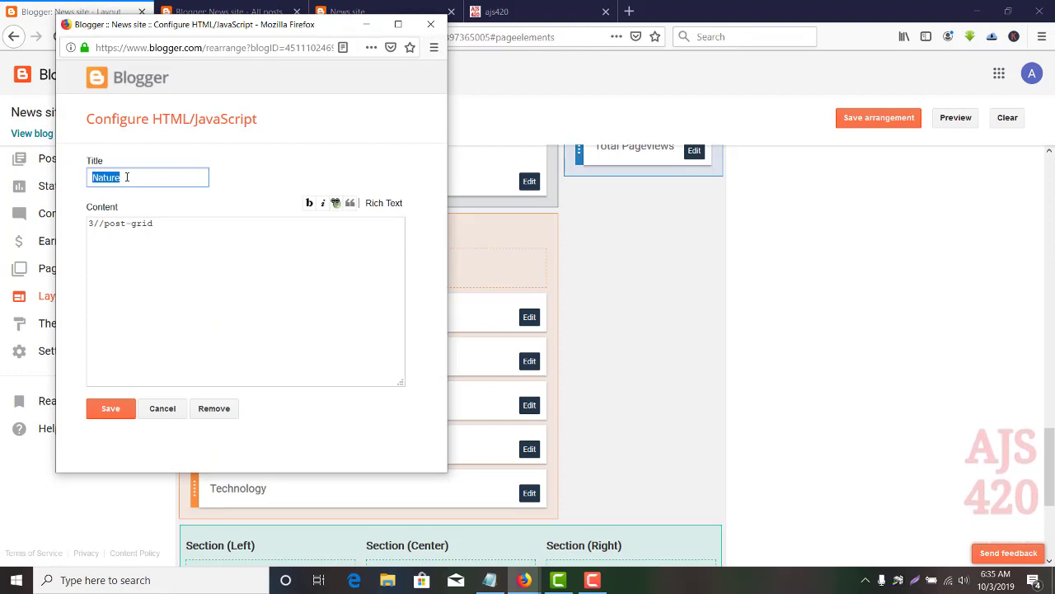
key(BackSpace)
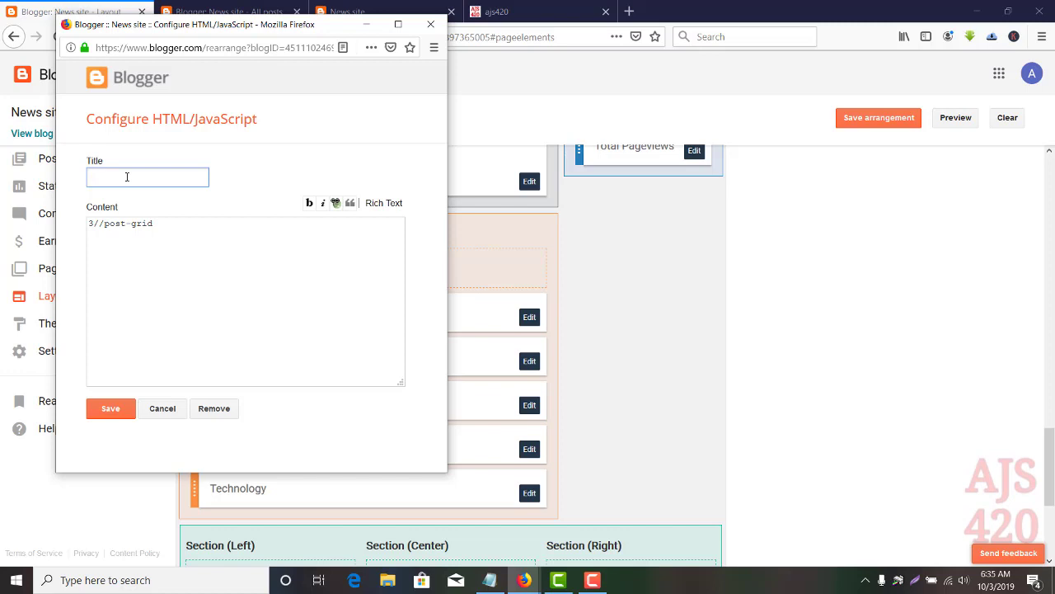
text(Motivation)
Look up the motivation label in the post list, set the Motivation gadget's content to 3/motivation/post-grid and save the gadget
click(229, 11)
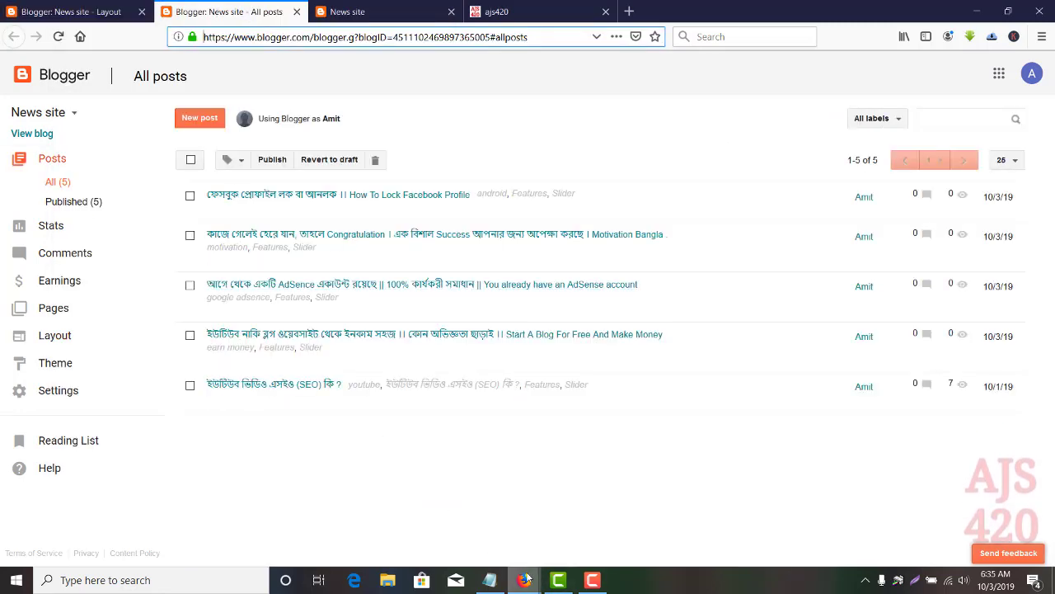
mouse_move(526, 579)
click(586, 530)
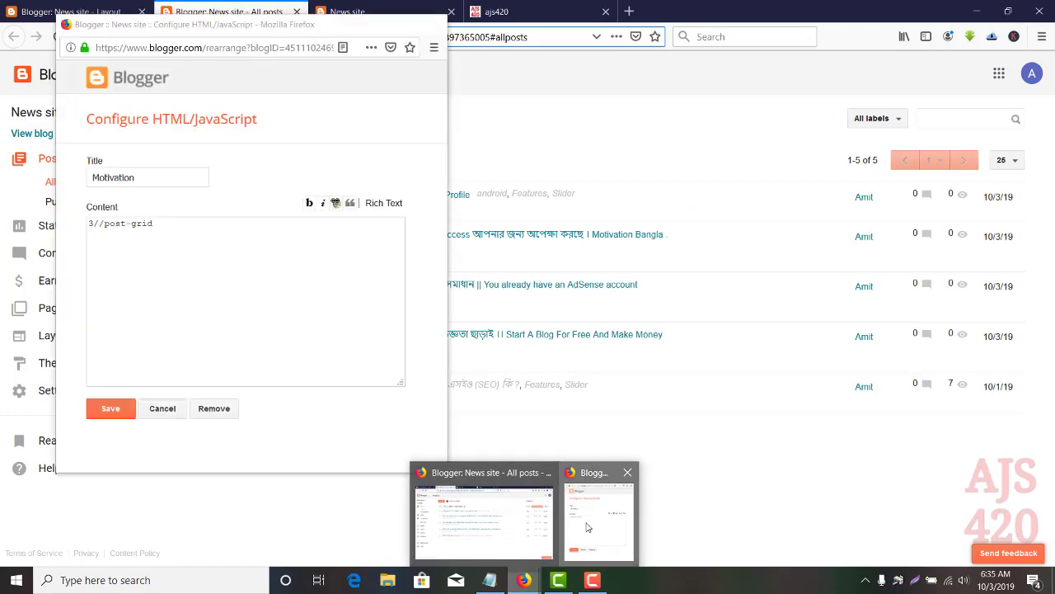
click(96, 223)
text(m)
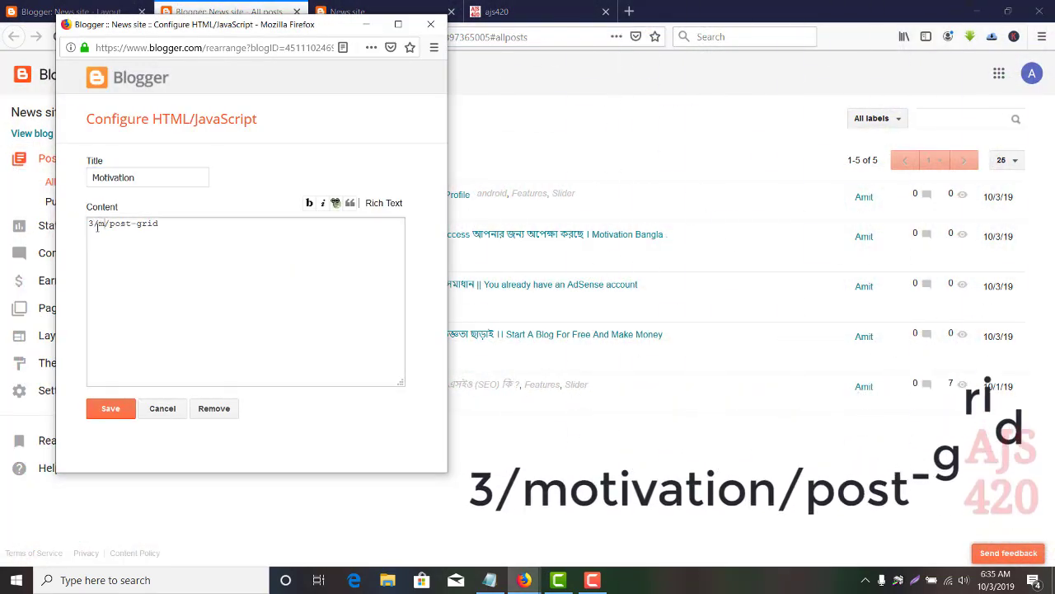
text(otivation)
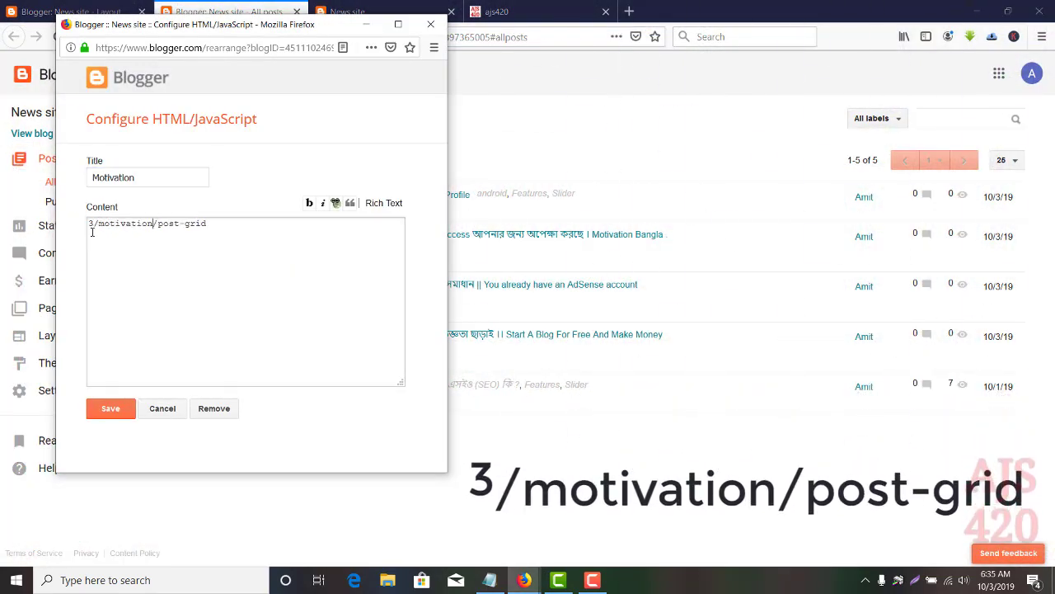
click(113, 409)
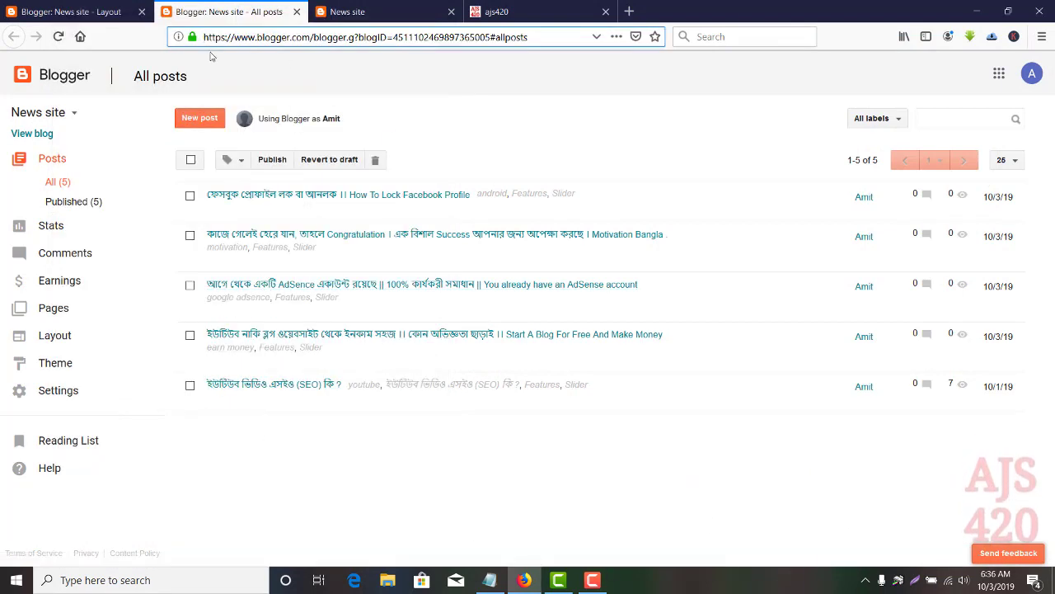
Examine the two side-by-side post sections below the YouTube section on the ajs420 site
click(527, 10)
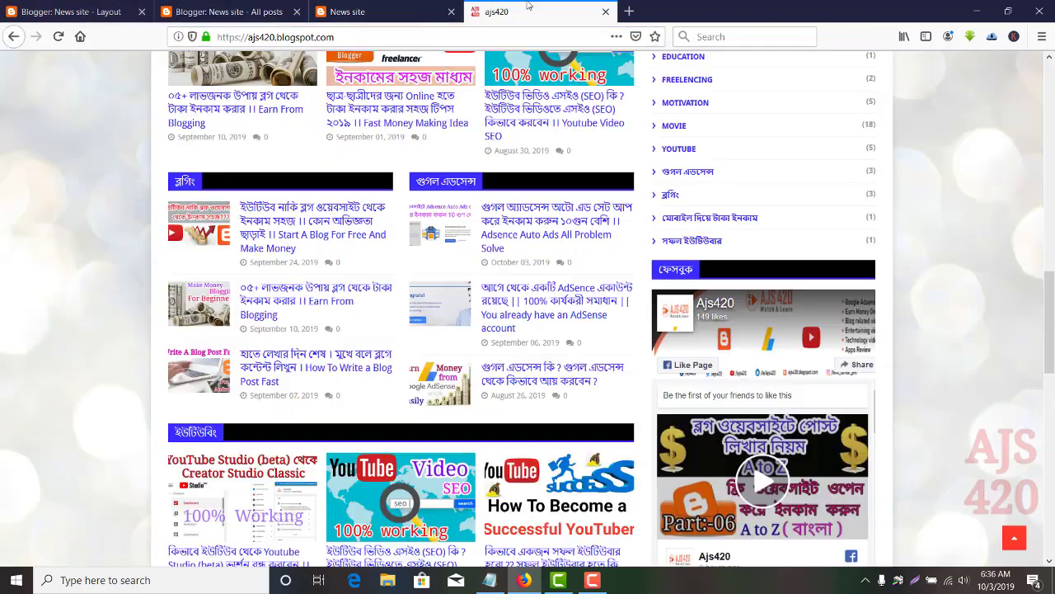
scroll(337, 534, down, 5)
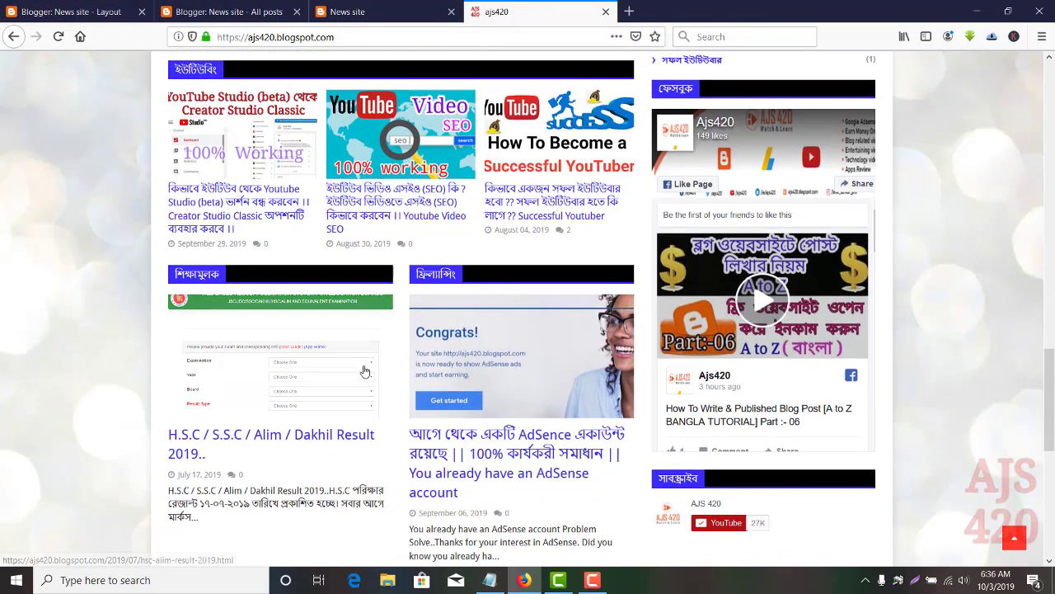
scroll(286, 401, down, 3)
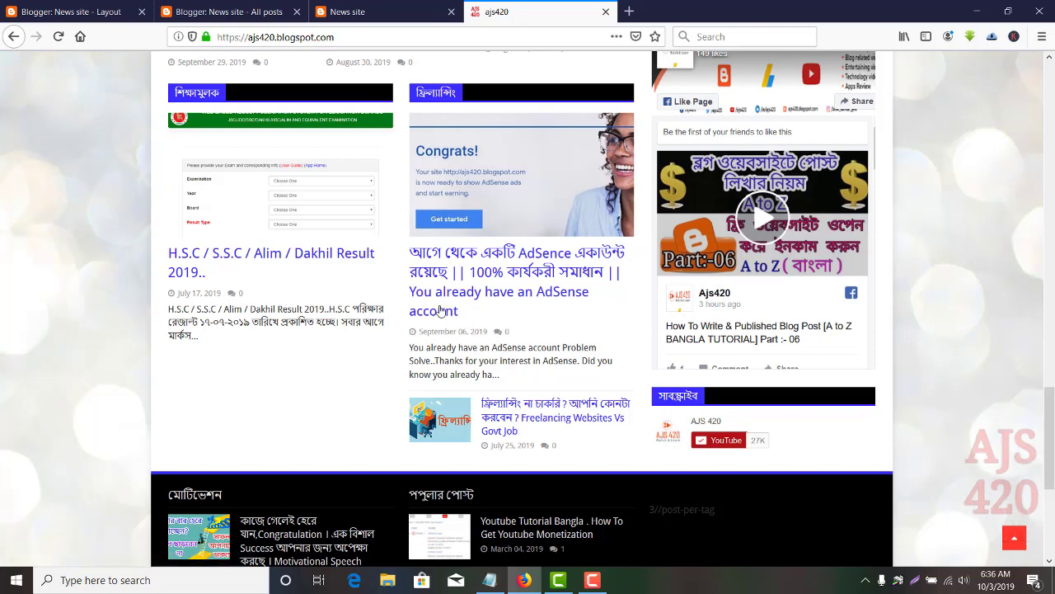
Review the Technology gadget's content in the News site's layout and close it without changes
click(108, 19)
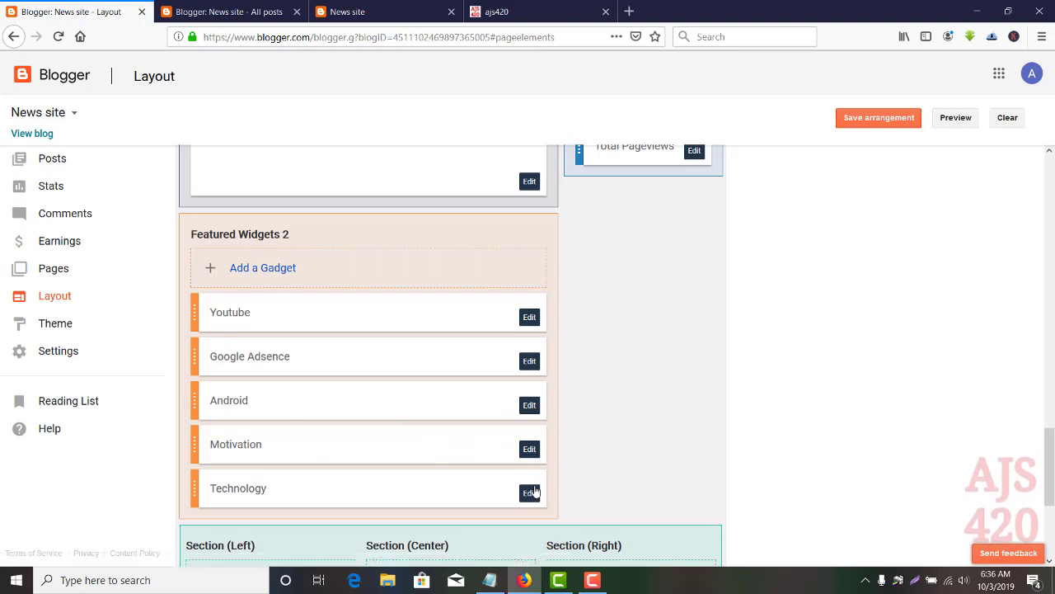
click(530, 493)
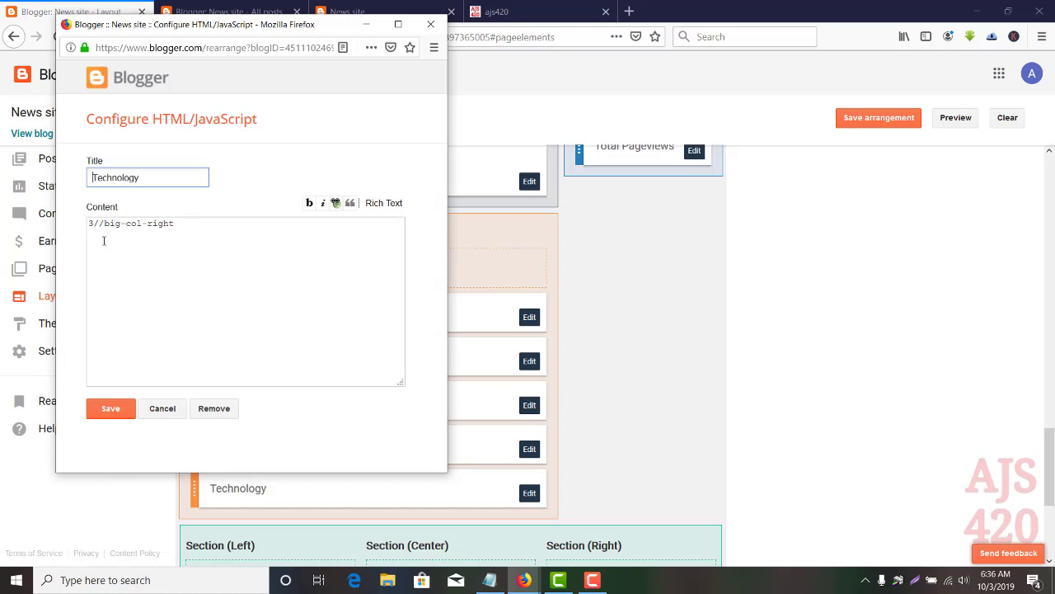
key(ctrl+w)
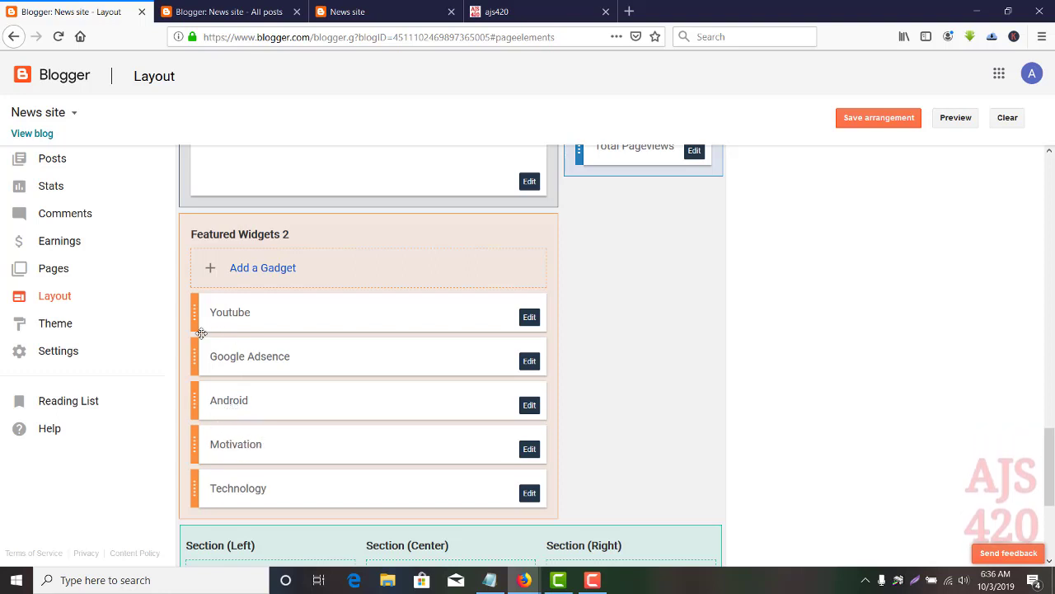
Check the labels in the post list and retitle the Technology gadget of the Featured Widgets 2 section as Earn Money
click(252, 15)
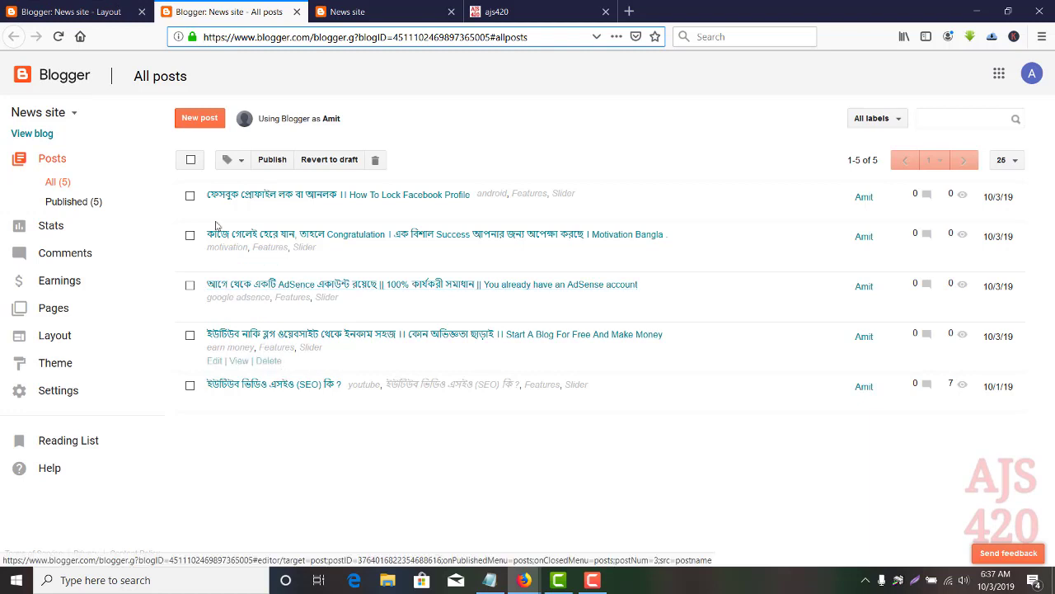
click(98, 12)
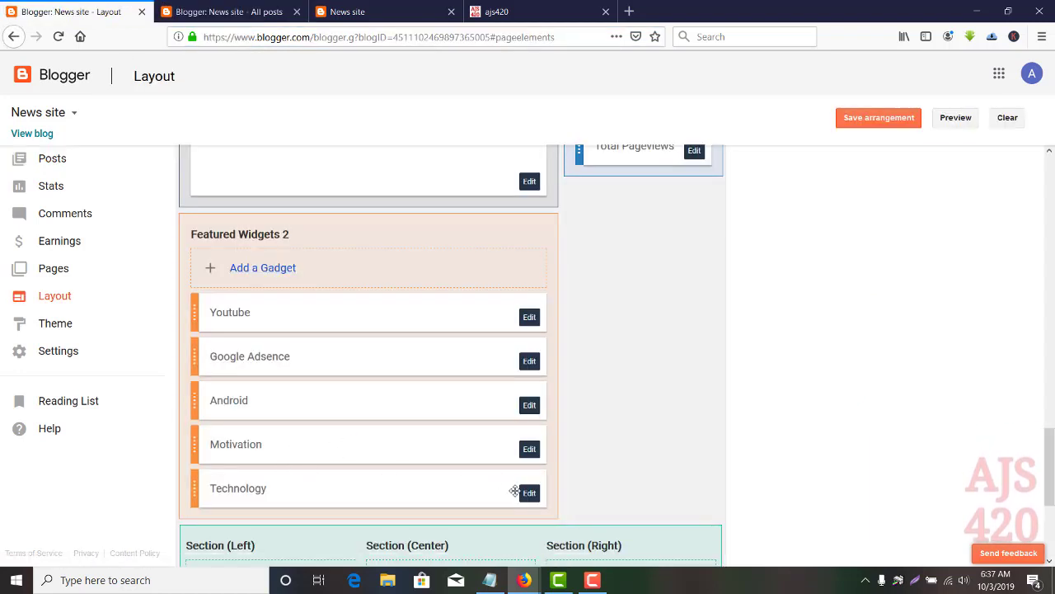
click(529, 493)
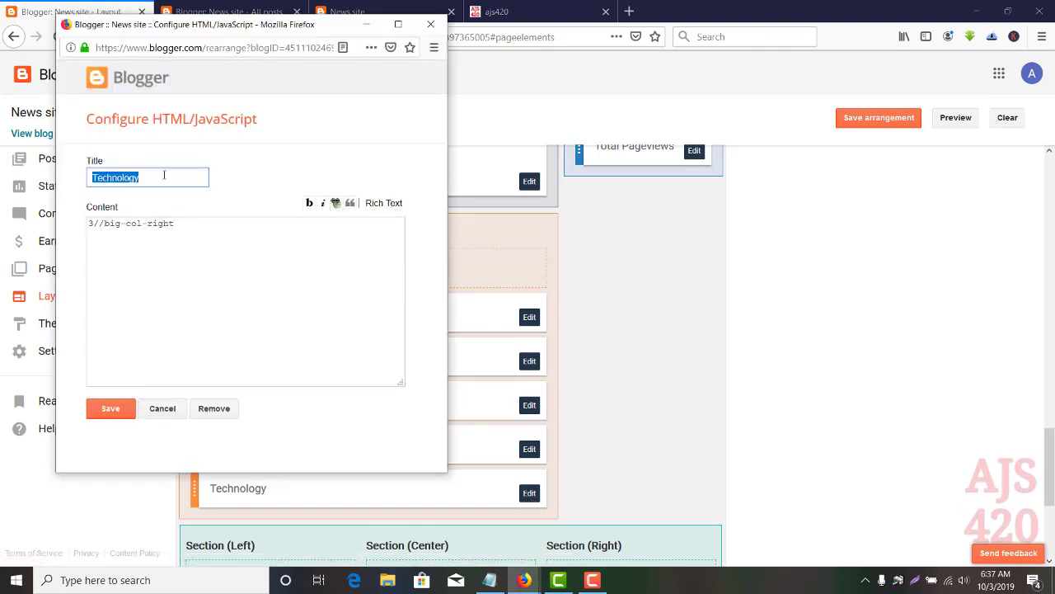
text(Earn Money)
Look up the earn money label in the post list, set the Earn Money gadget's content to 3/earn money/big-col-right and save the gadget
click(219, 12)
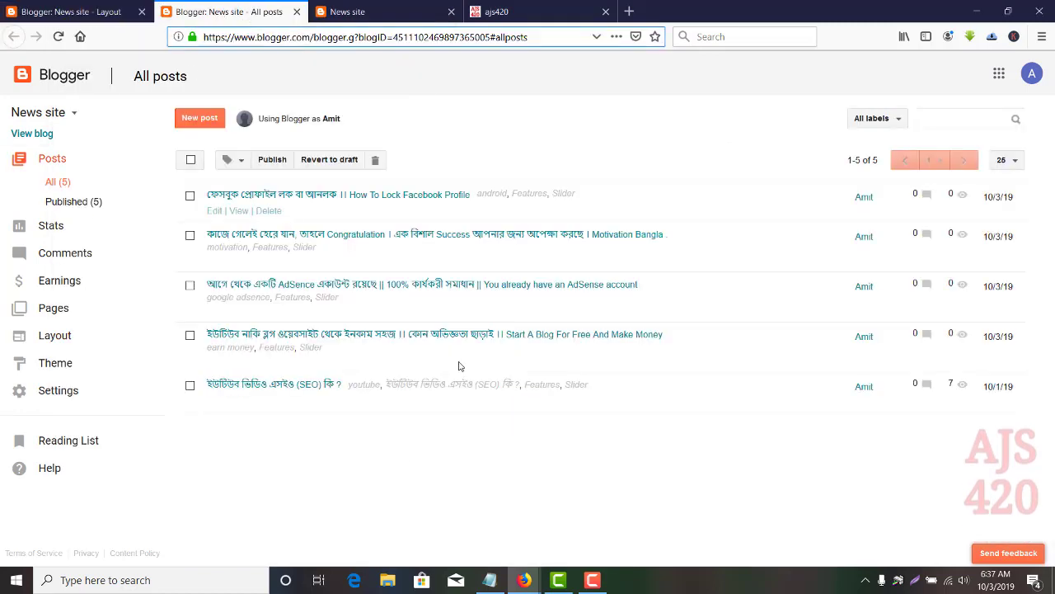
key(alt+Tab)
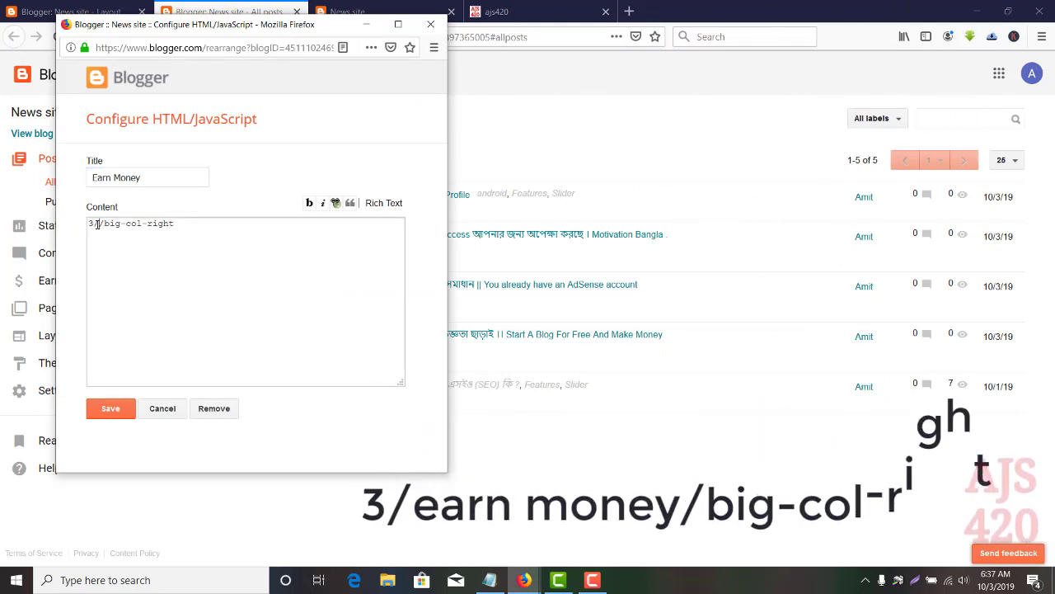
text(earn money)
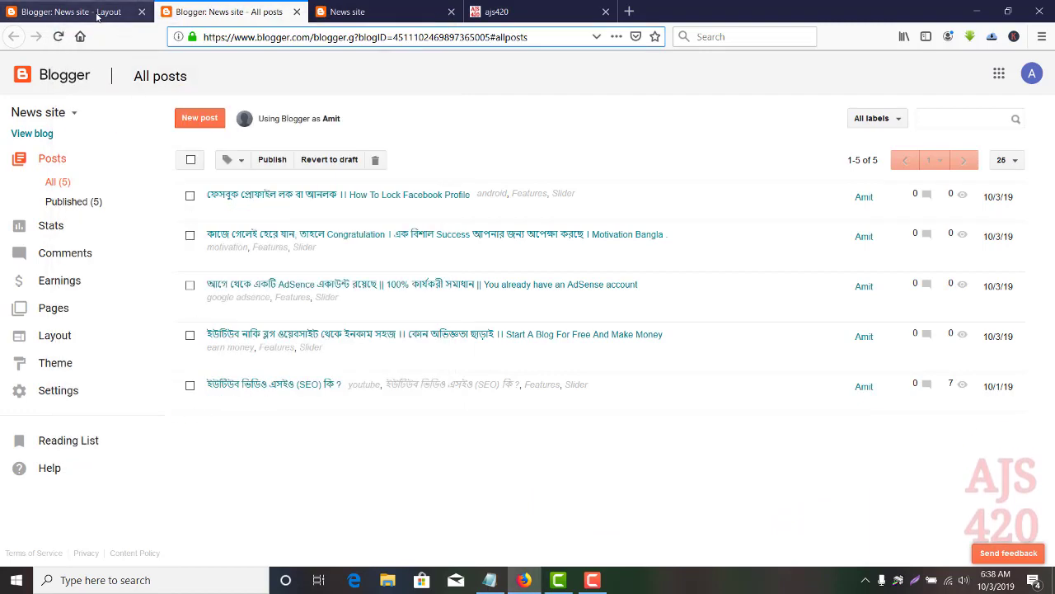
click(98, 15)
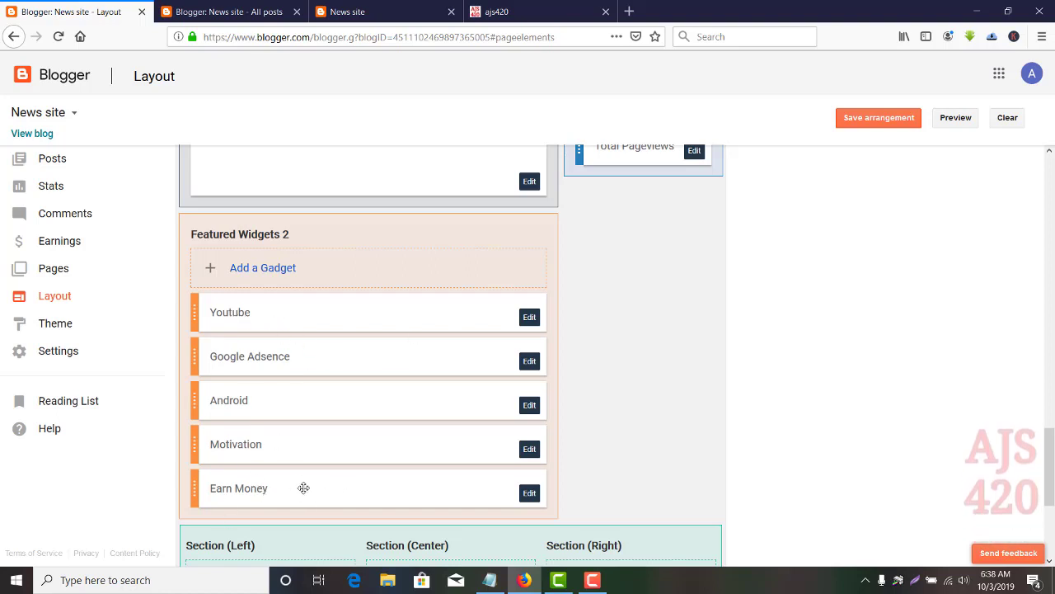
Compare the side-by-side post sections on the ajs420 site with the gadgets of the News site's Featured Widgets 2 section
click(505, 11)
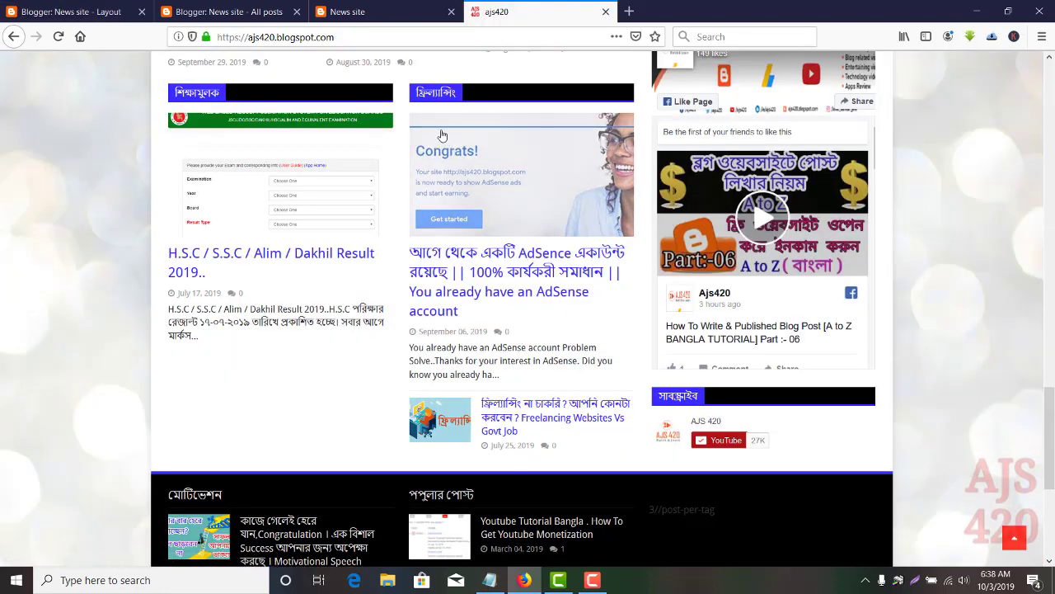
click(105, 10)
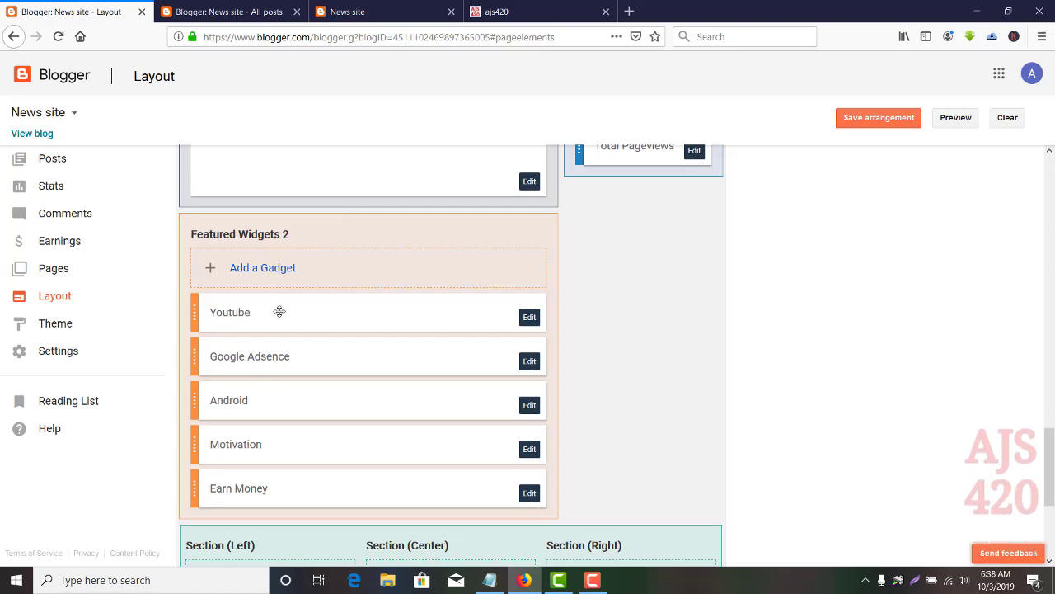
mouse_move(276, 308)
mouse_down()
mouse_move(273, 285)
mouse_move(280, 313)
mouse_up()
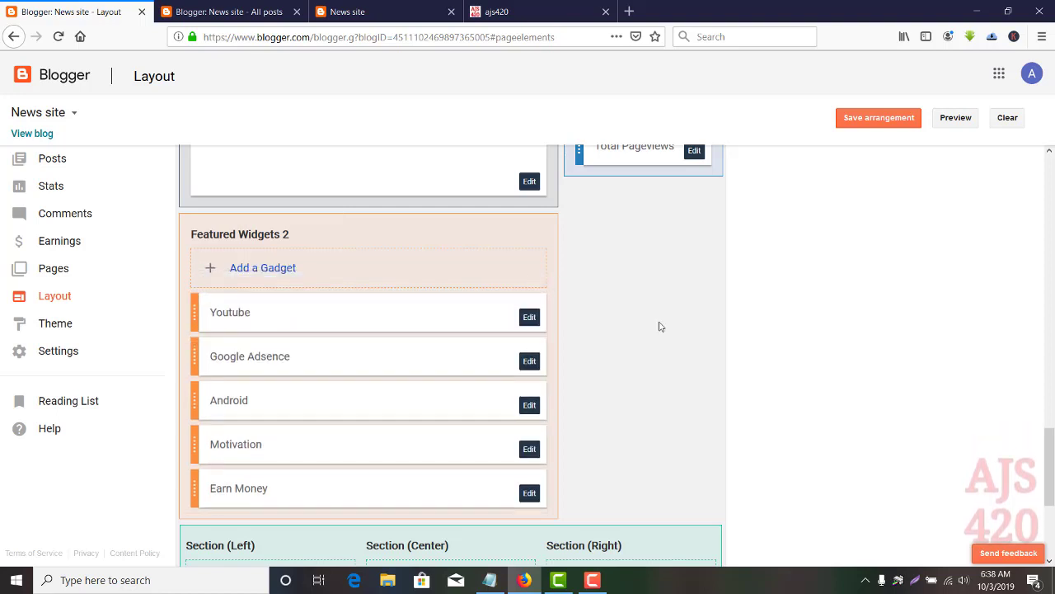
Review the Sports gadget's content in the Featured Widgets section and close it without changes
scroll(660, 327, up, 5)
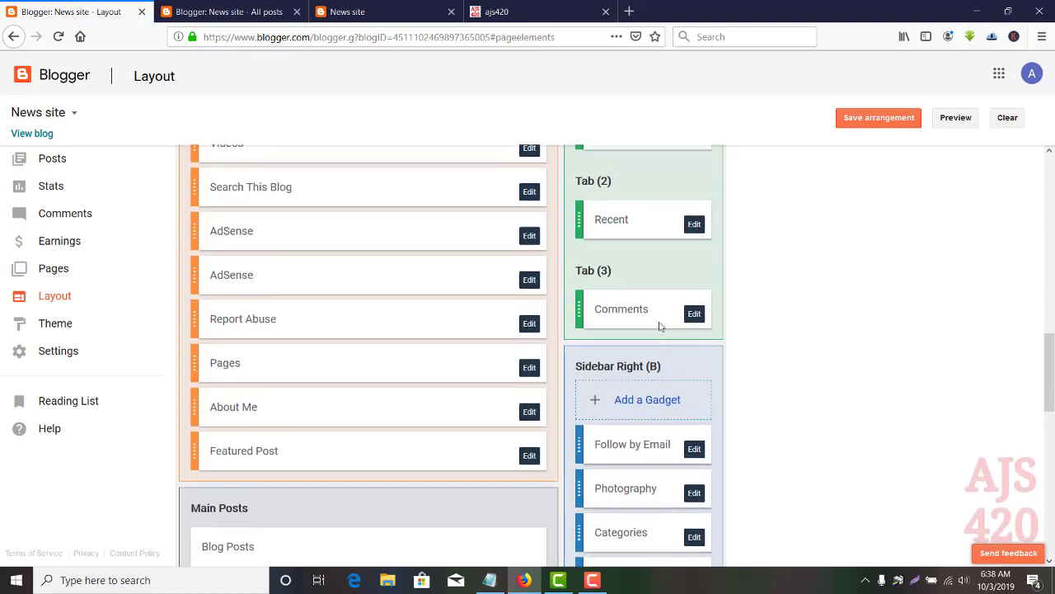
scroll(660, 326, up, 5)
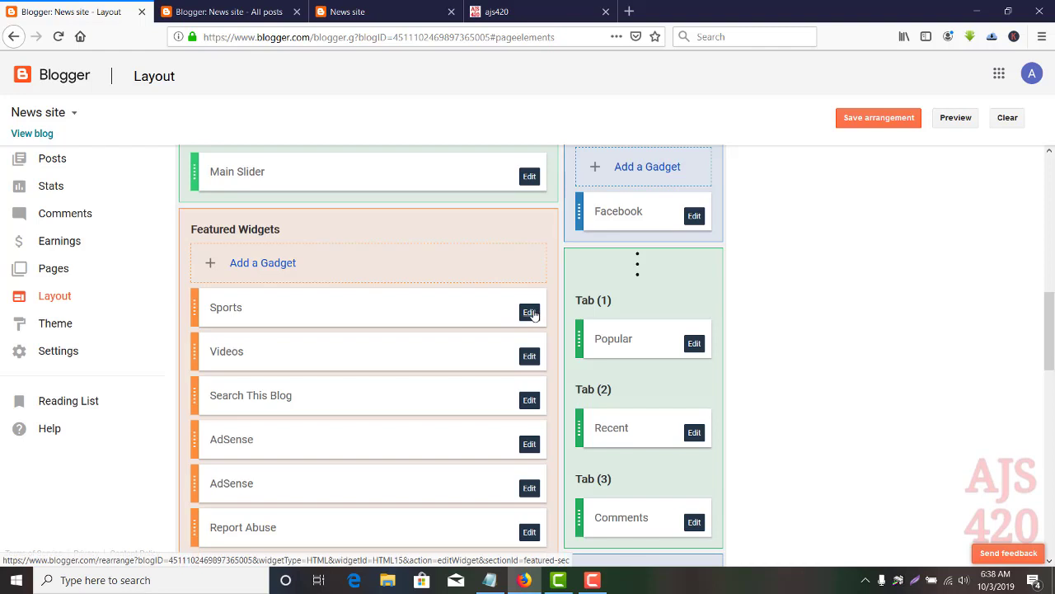
click(529, 312)
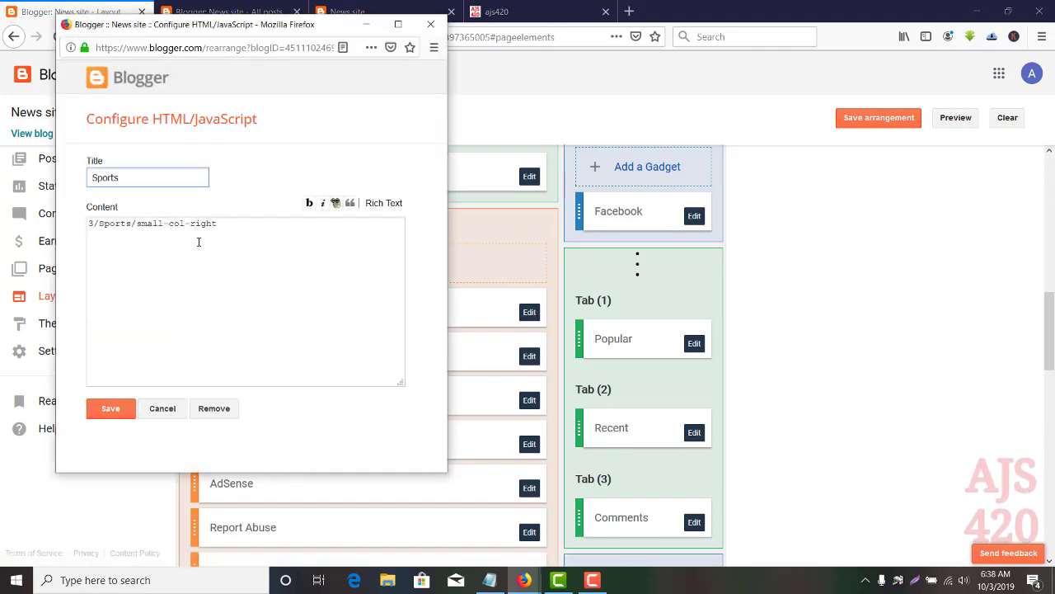
drag(220, 223, 125, 225)
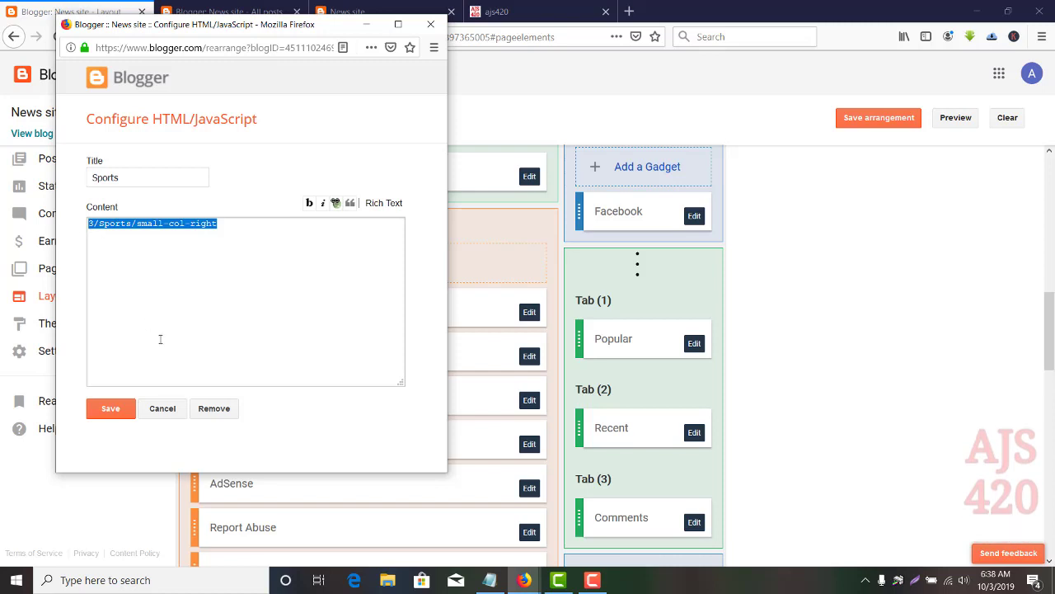
click(161, 409)
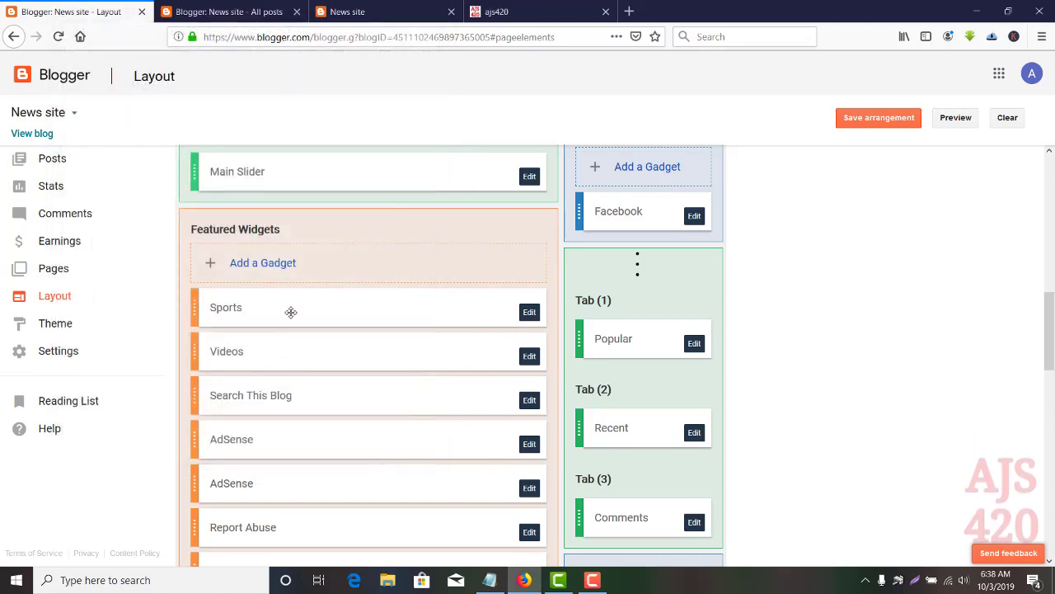
Move the Sports gadget from the Featured Widgets section to the end of Featured Widgets 2, below Earn Money
drag(290, 315, 299, 470)
scroll(299, 469, down, 4)
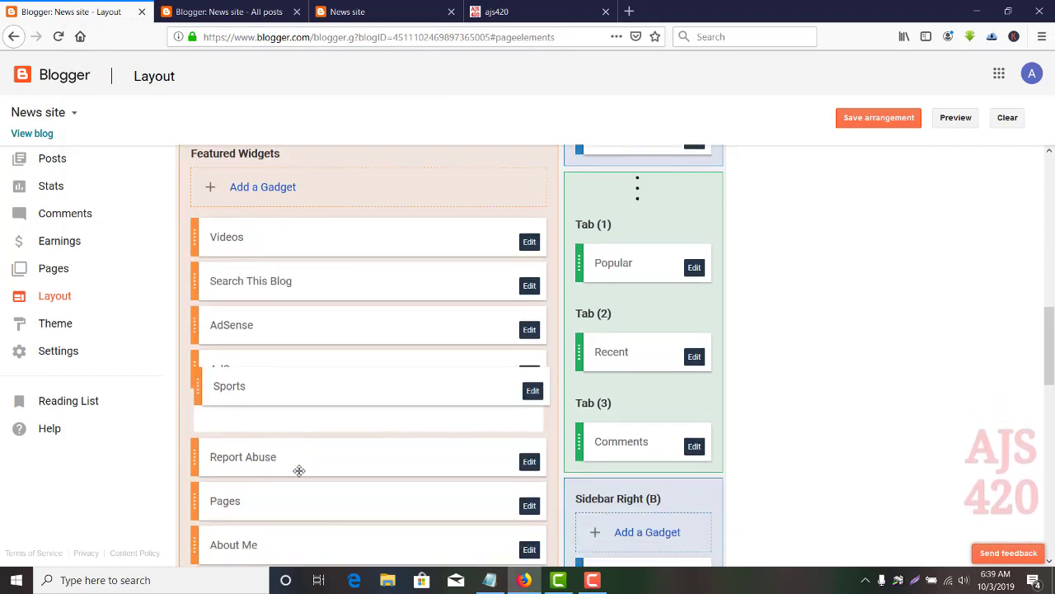
scroll(299, 470, down, 4)
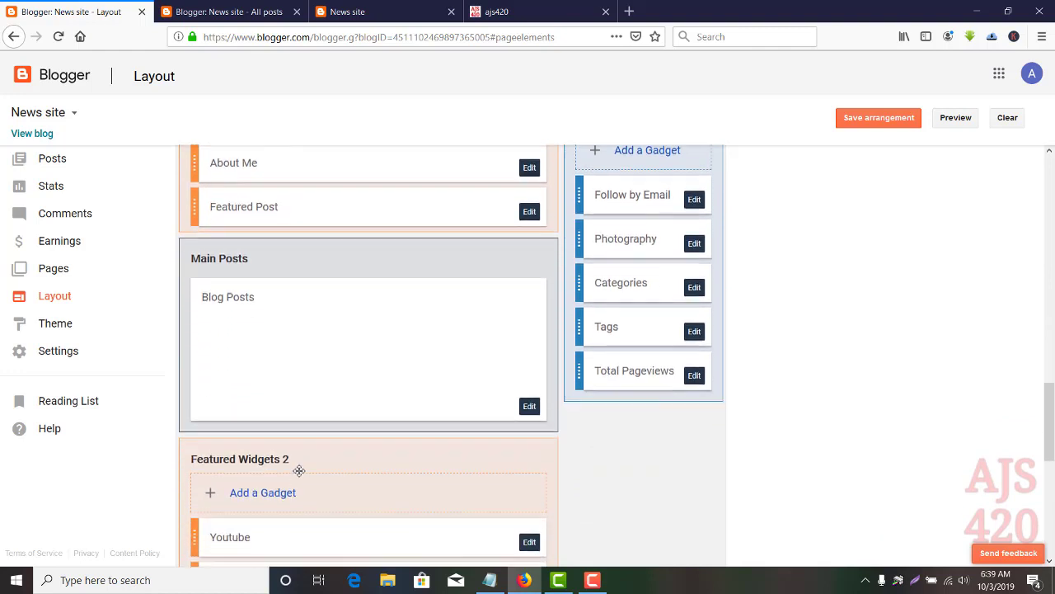
scroll(299, 470, down, 2)
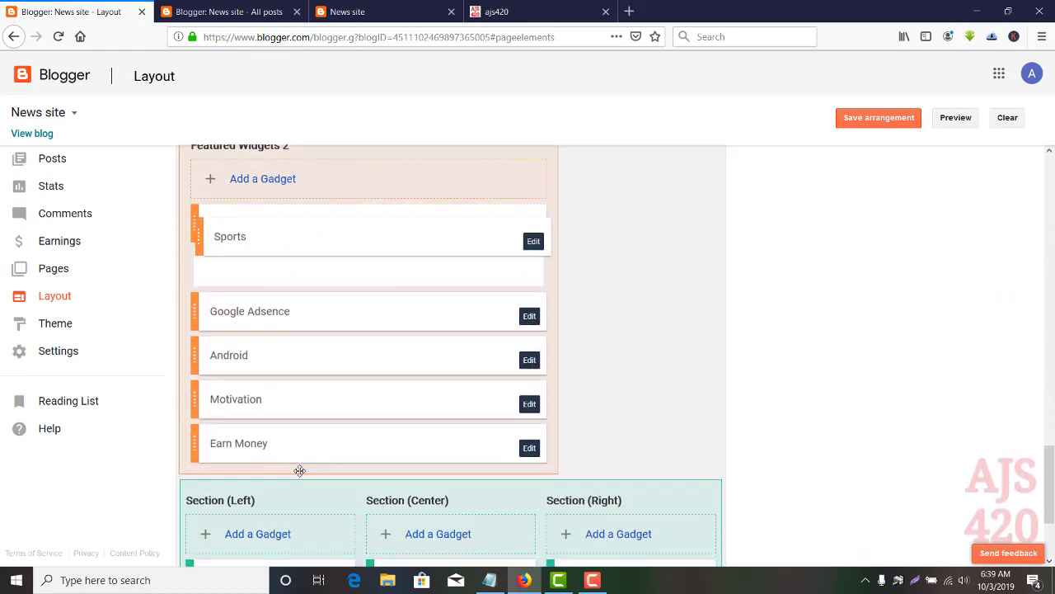
drag(299, 470, 300, 448)
scroll(300, 448, down, 1)
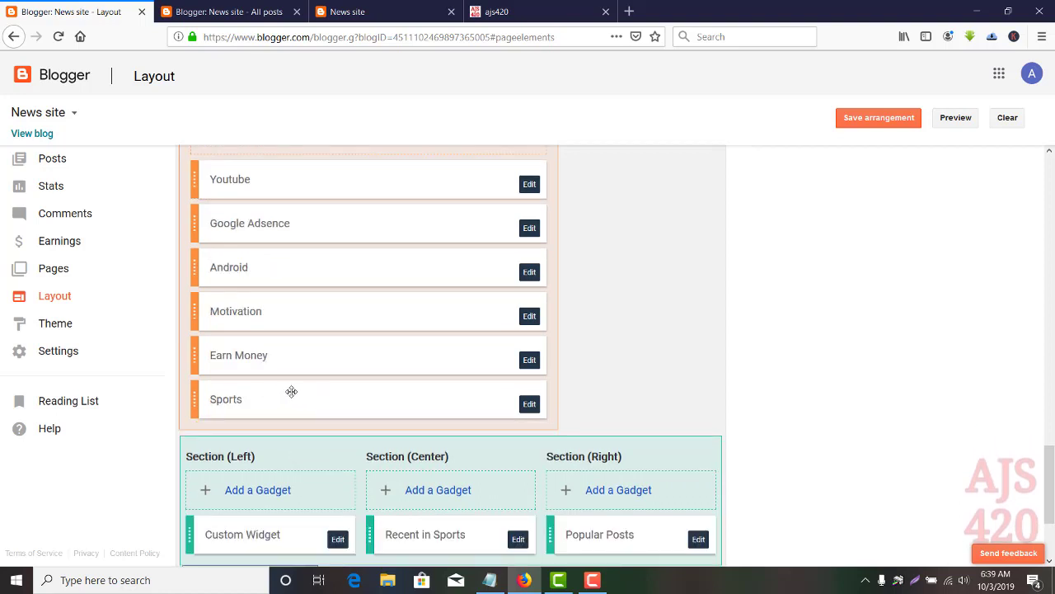
Retitle the Sports gadget in Featured Widgets 2 as Youtube, set its content to 3/youtube/small-col-right and save the gadget
scroll(651, 344, up, 3)
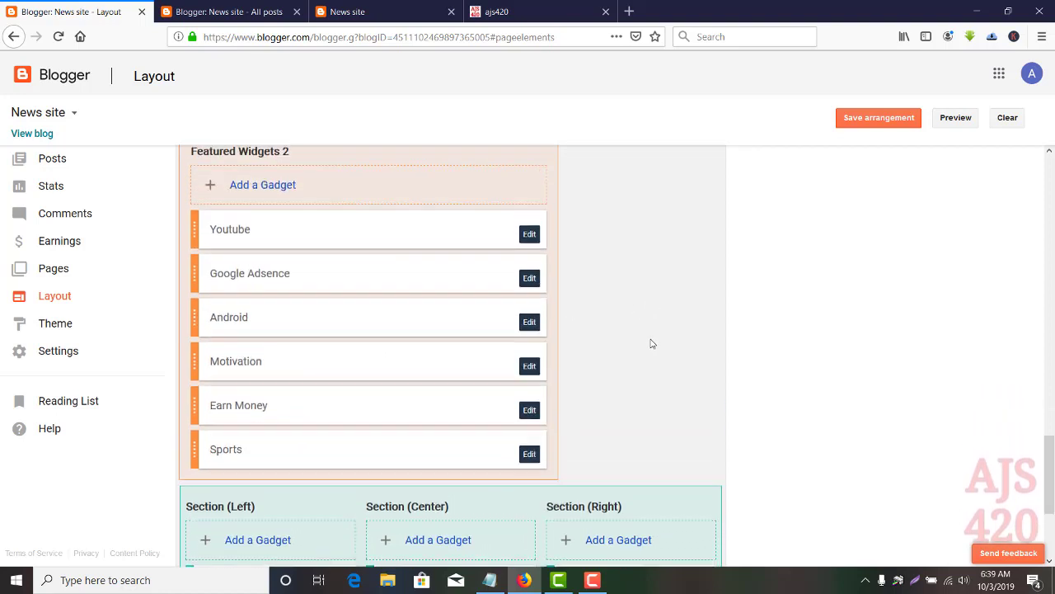
scroll(651, 344, up, 18)
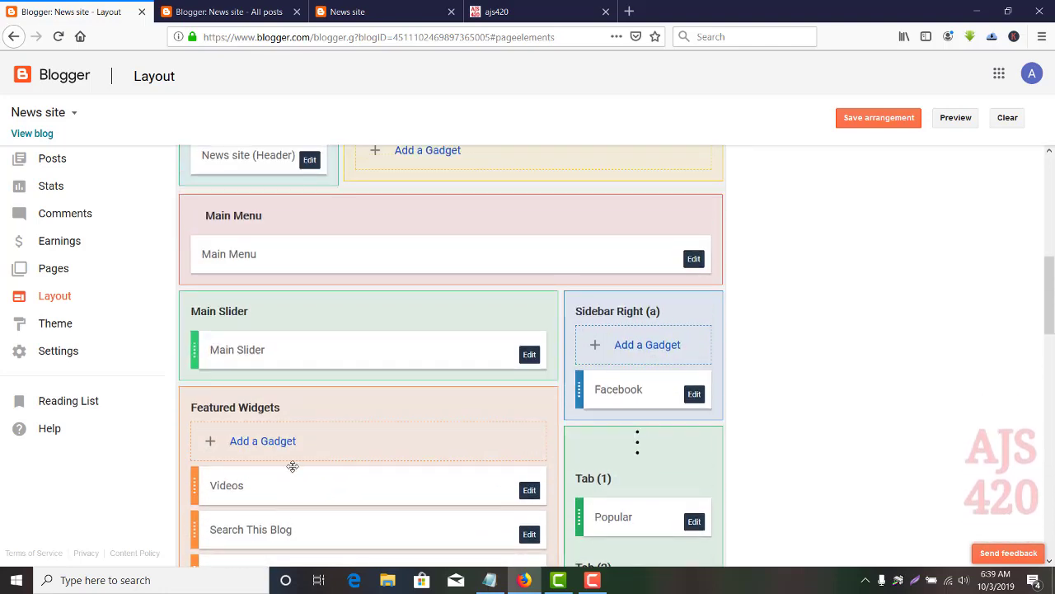
mouse_move(290, 489)
mouse_down()
mouse_move(308, 492)
mouse_move(276, 495)
mouse_move(295, 487)
mouse_up()
scroll(831, 416, down, 7)
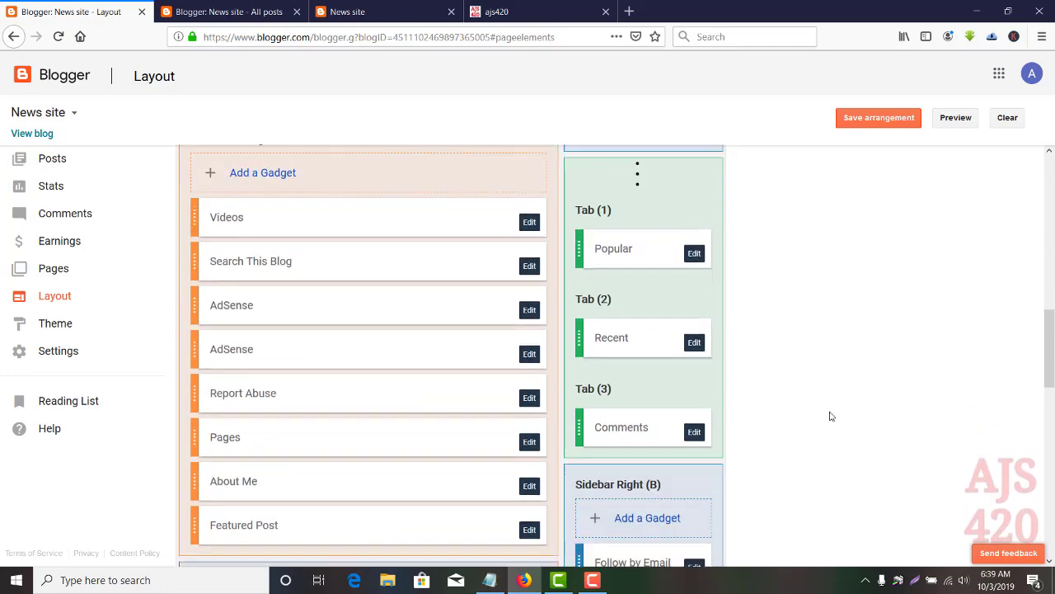
scroll(831, 416, down, 15)
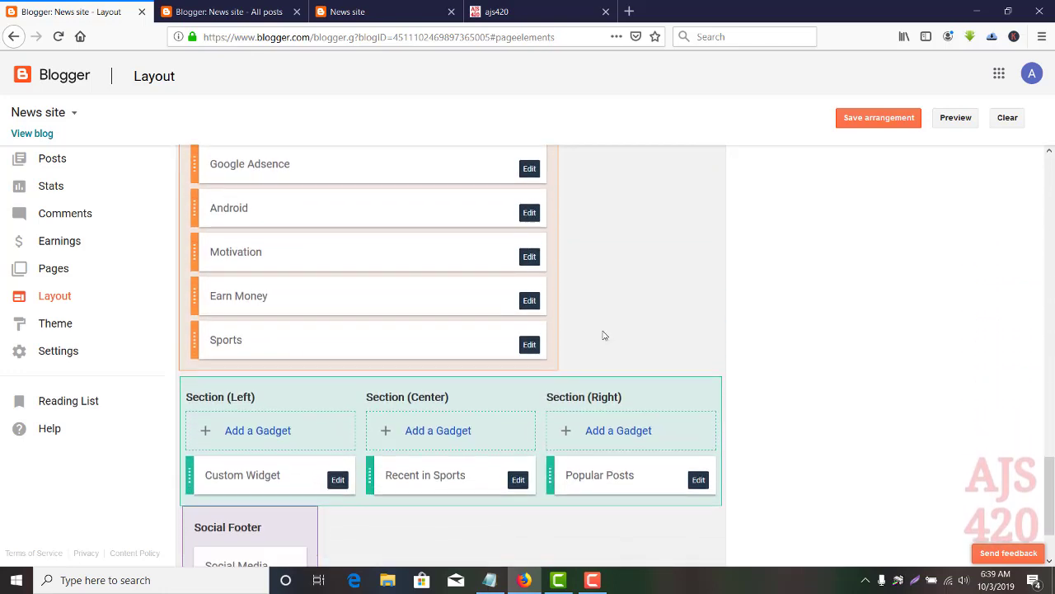
click(529, 345)
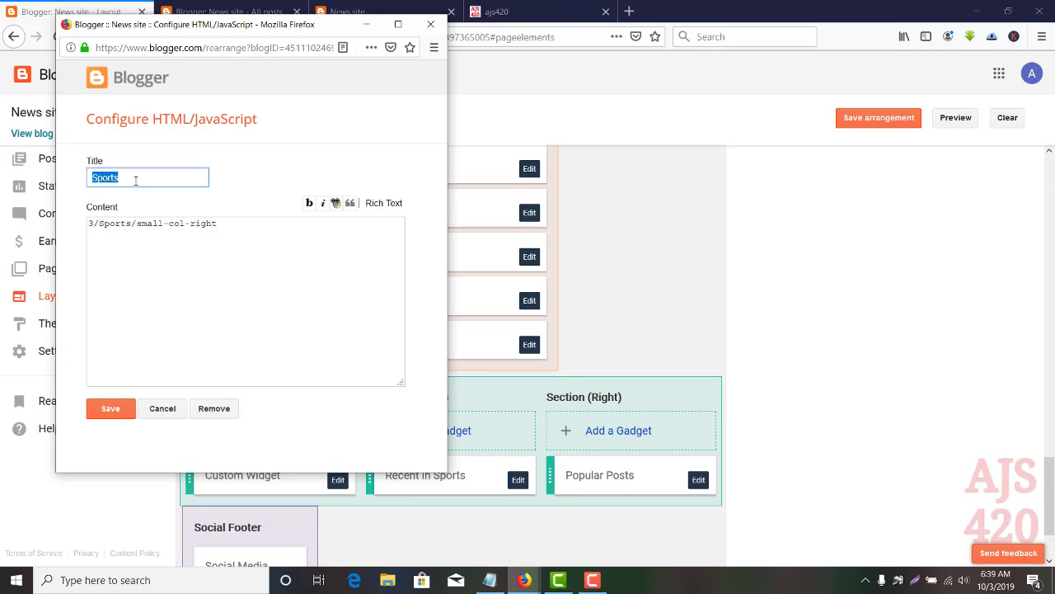
text(Youtubw)
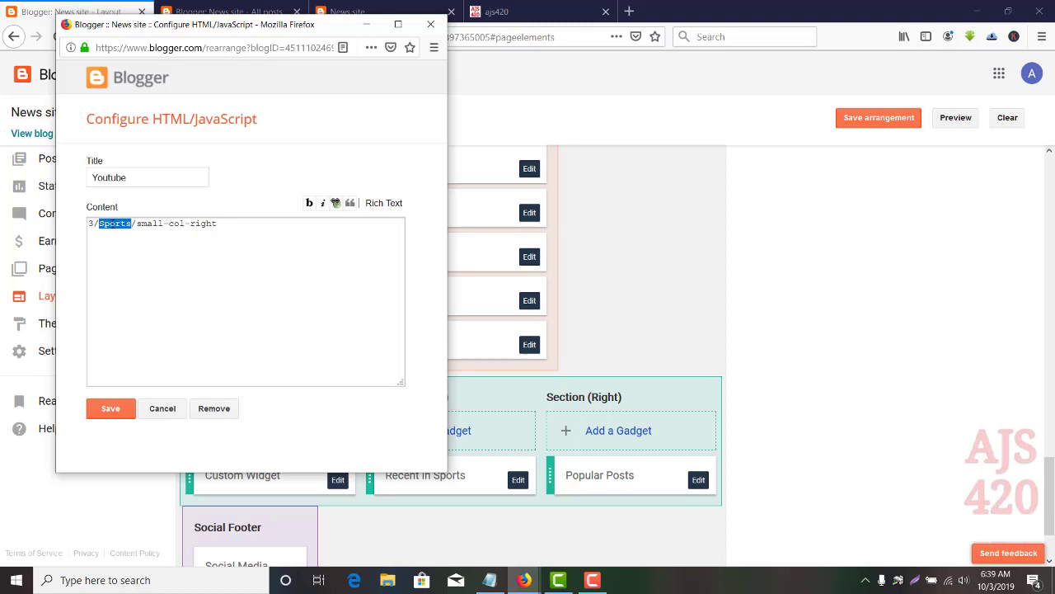
text(y)
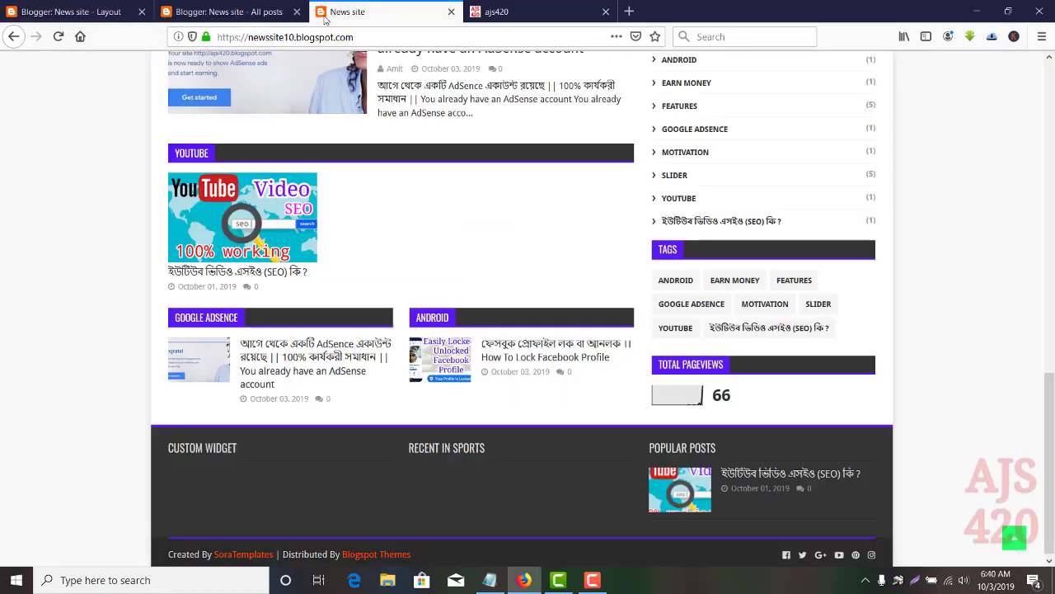
Reload the News site and compare its lower post sections with those on the ajs420 site
click(326, 16)
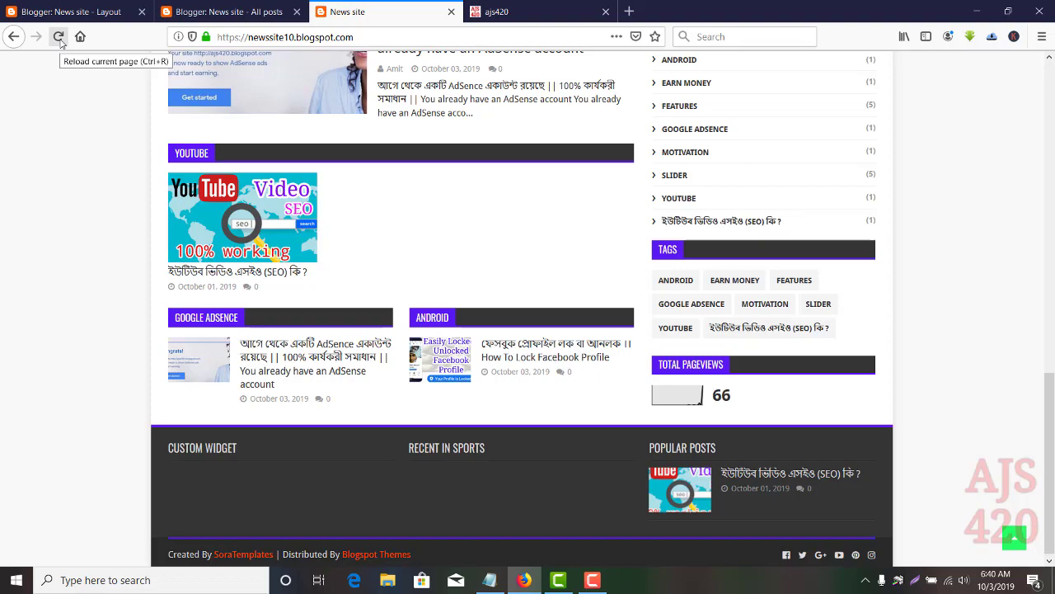
click(503, 12)
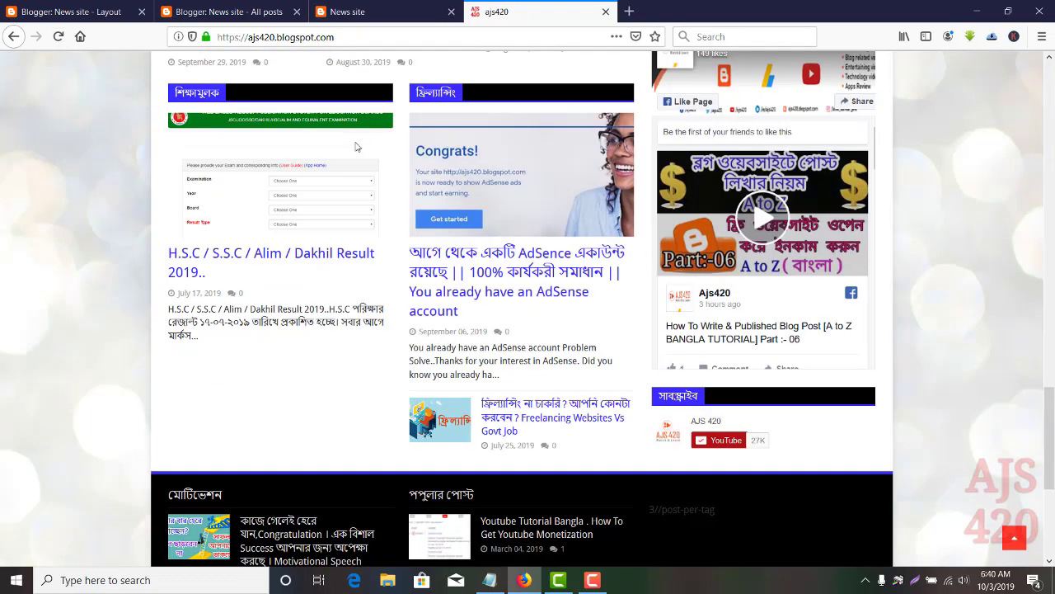
scroll(378, 298, up, 4)
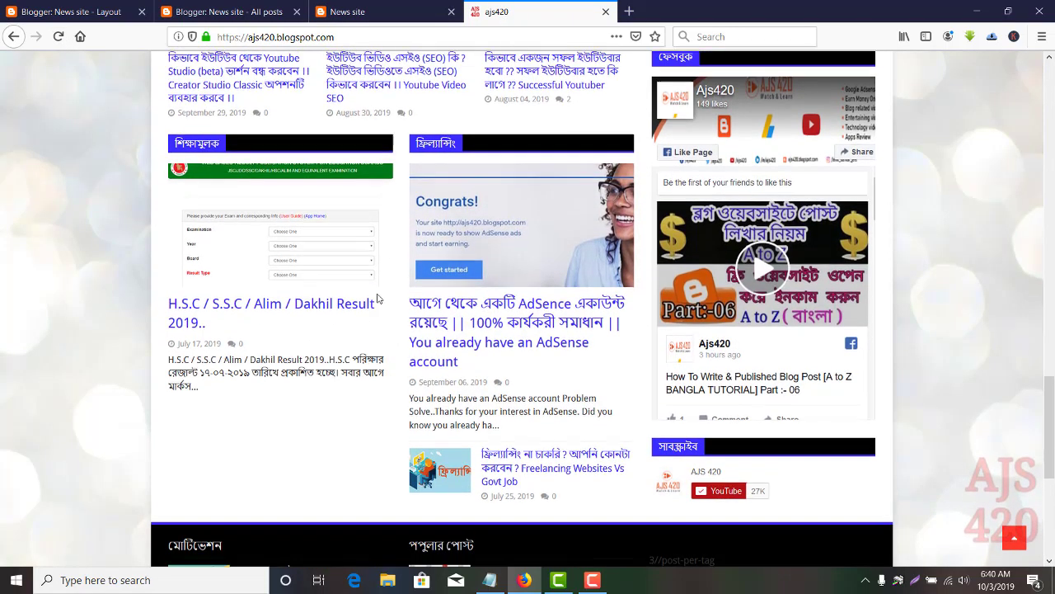
key(ctrl+shift+Tab)
scroll(567, 209, up, 2)
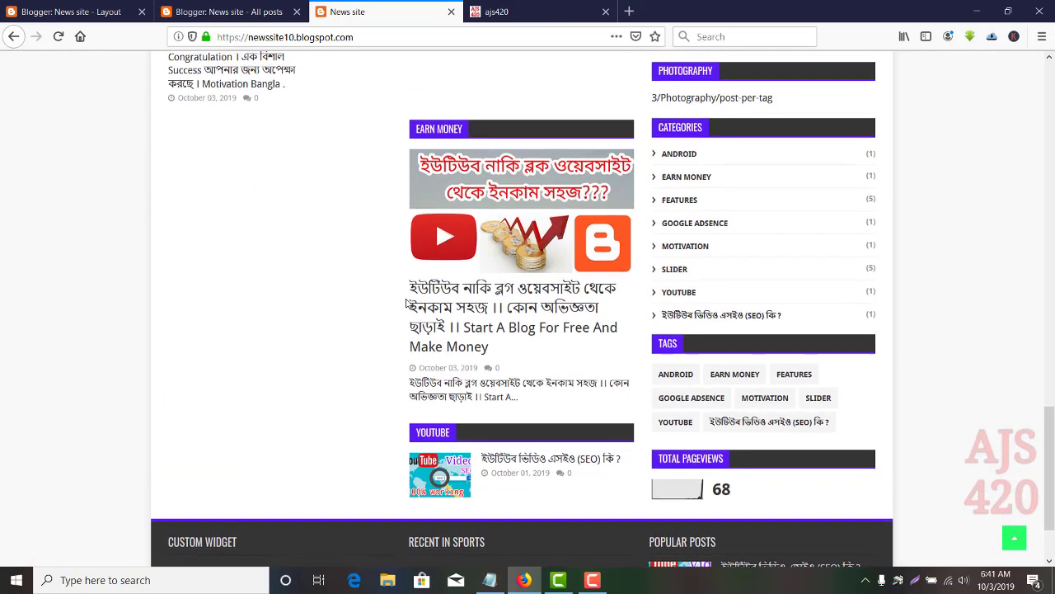
Save the layout arrangement and check the Motivation, Earn Money and Youtube sections on the News site
click(91, 9)
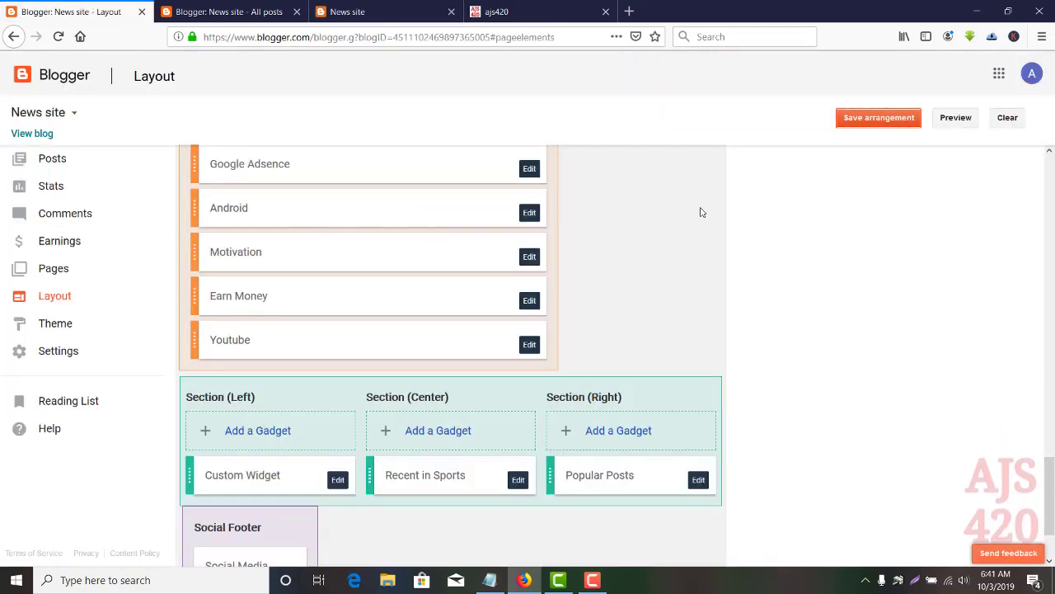
click(861, 122)
click(339, 7)
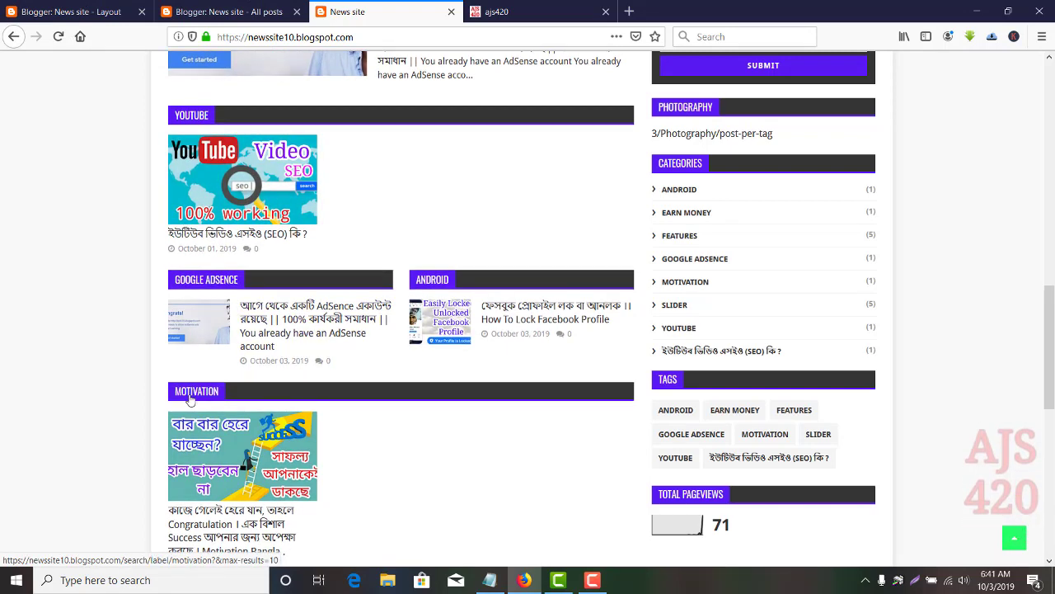
scroll(190, 399, down, 4)
scroll(190, 399, down, 1)
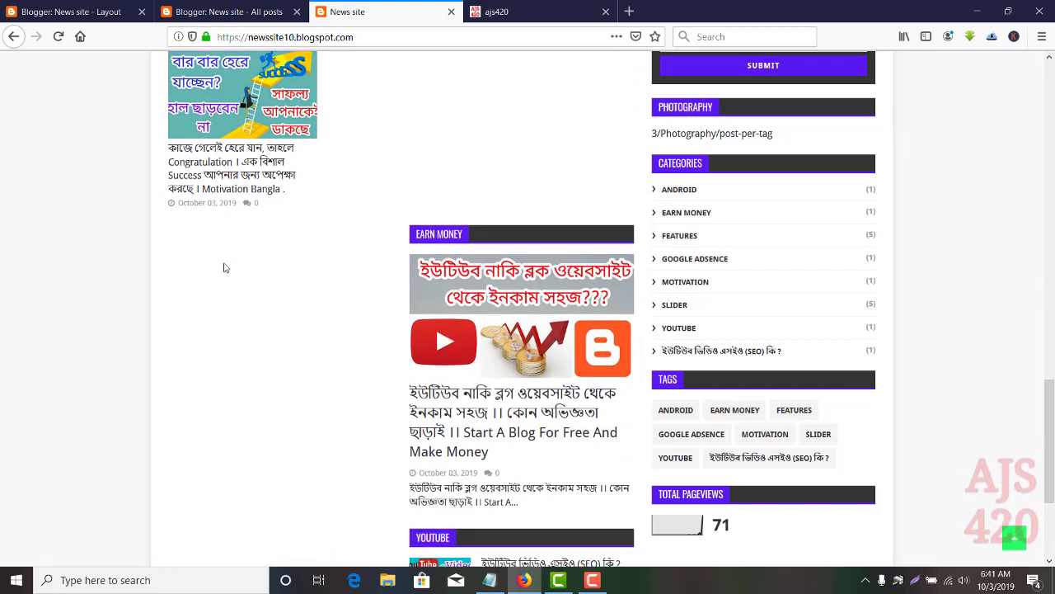
scroll(207, 307, down, 2)
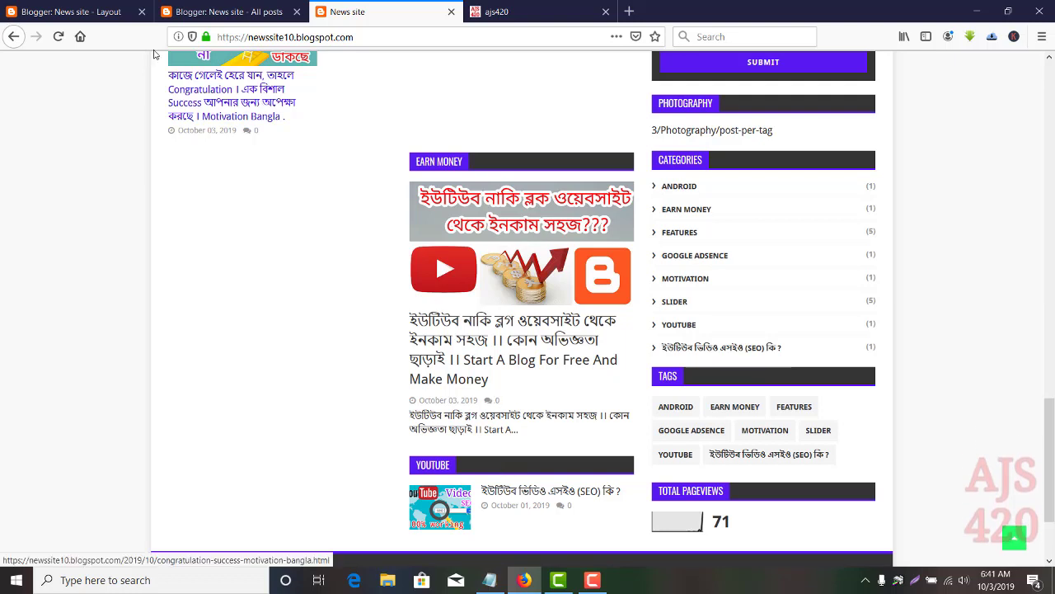
Copy the Earn Money gadget's layout code and replace the Youtube gadget's content with 3/earn money/big-col-right
click(103, 19)
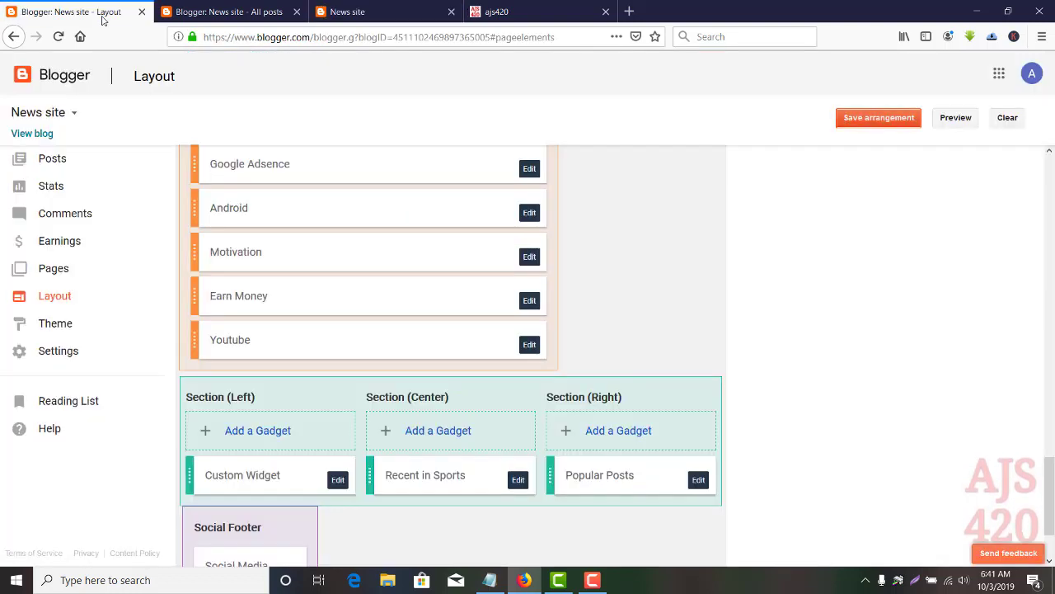
click(529, 302)
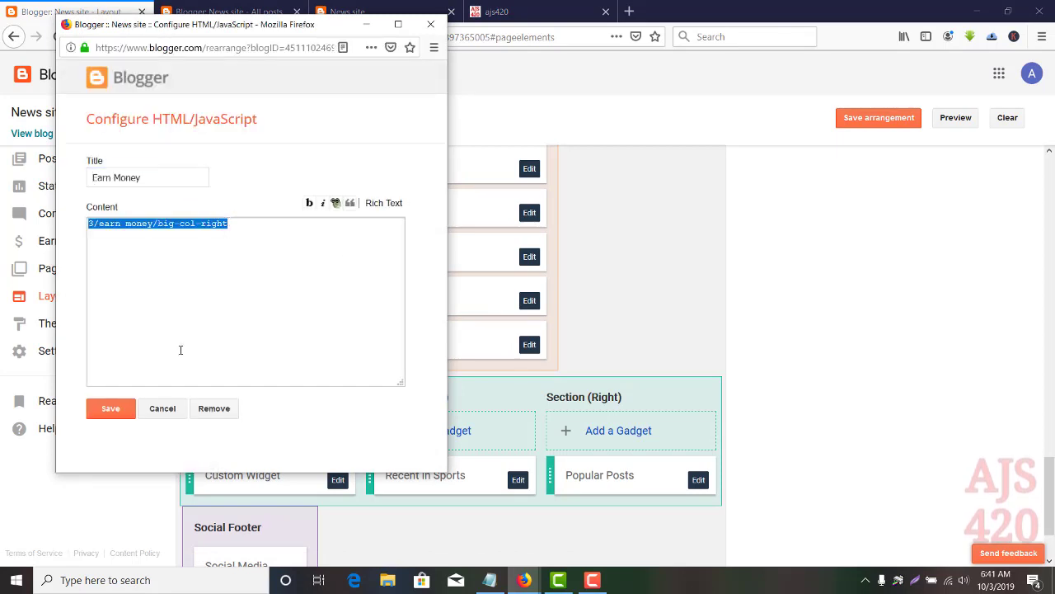
click(163, 408)
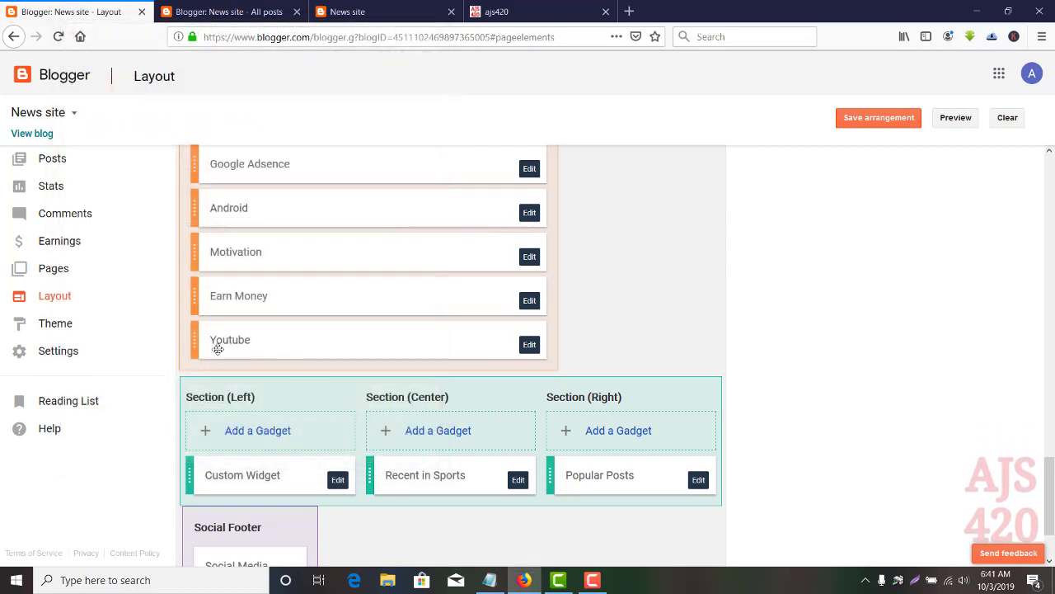
click(527, 348)
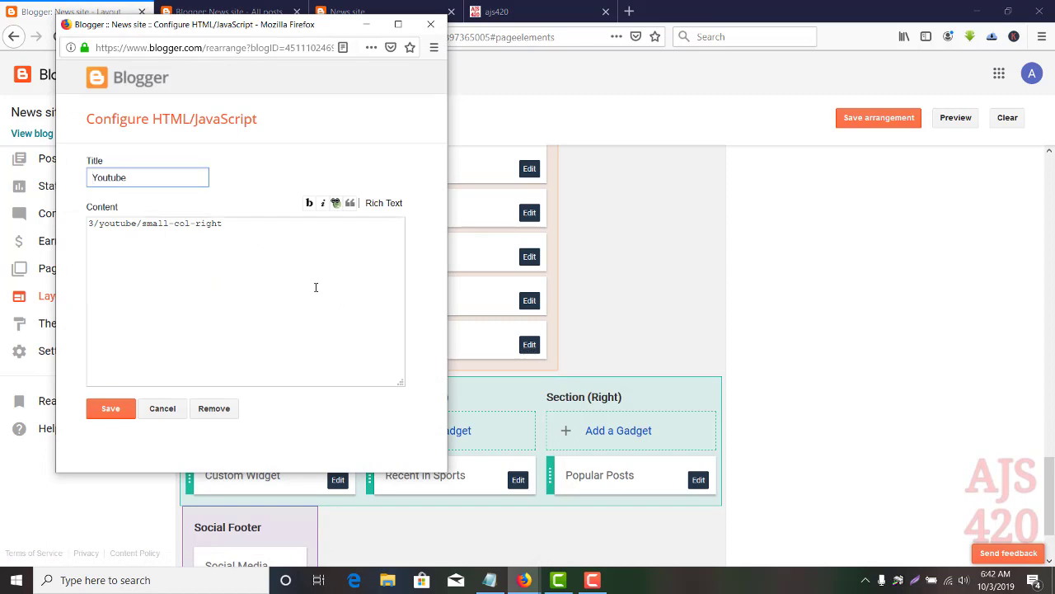
click(242, 220)
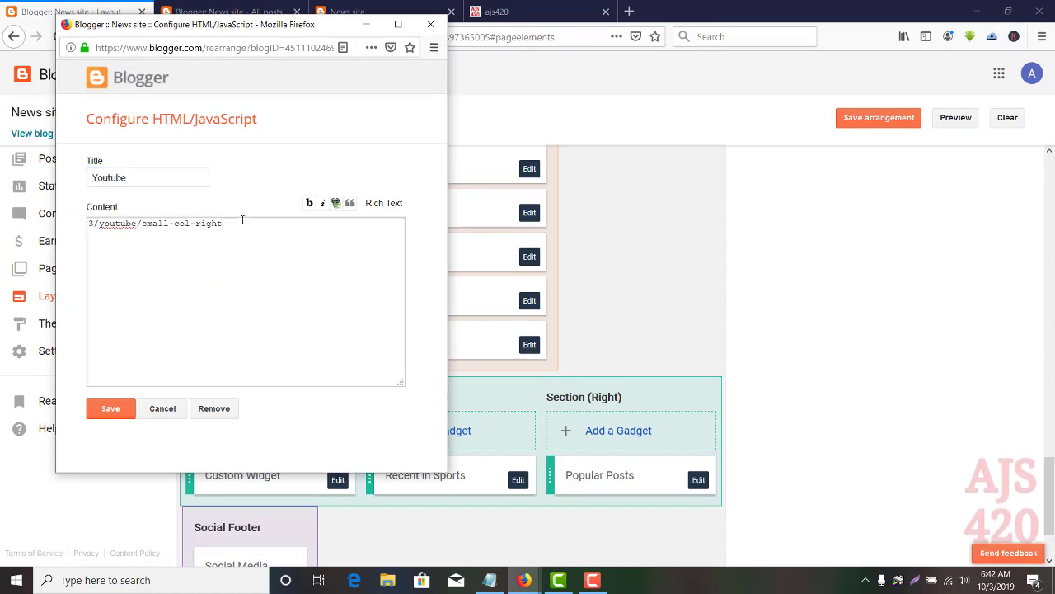
text(3/earn money/big-col-right)
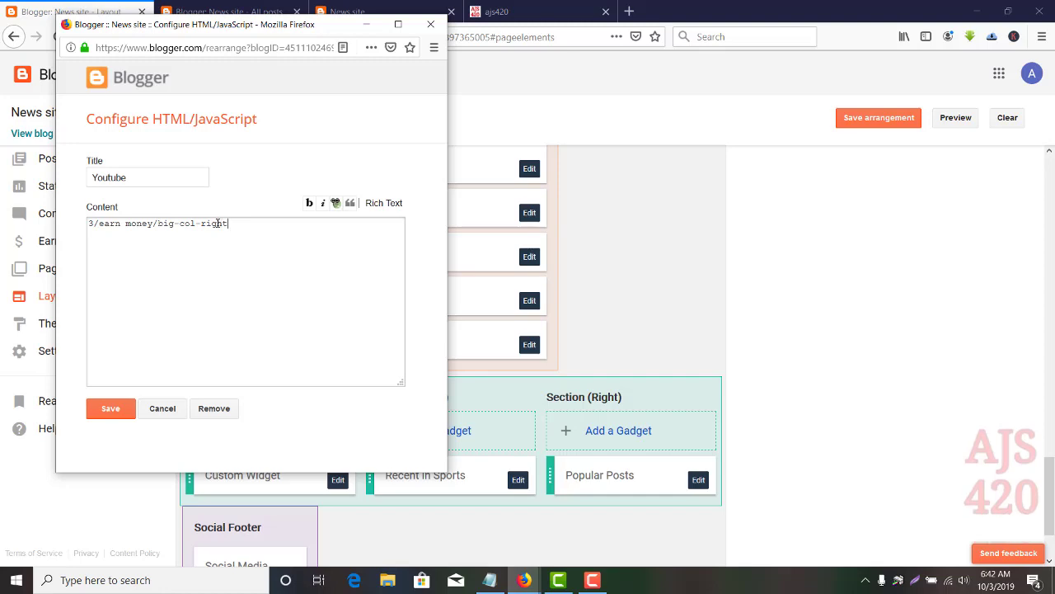
Check the News site's Earn Money section, set the Youtube gadget's content to 3/earn money/big-col-left and save the gadget
click(351, 14)
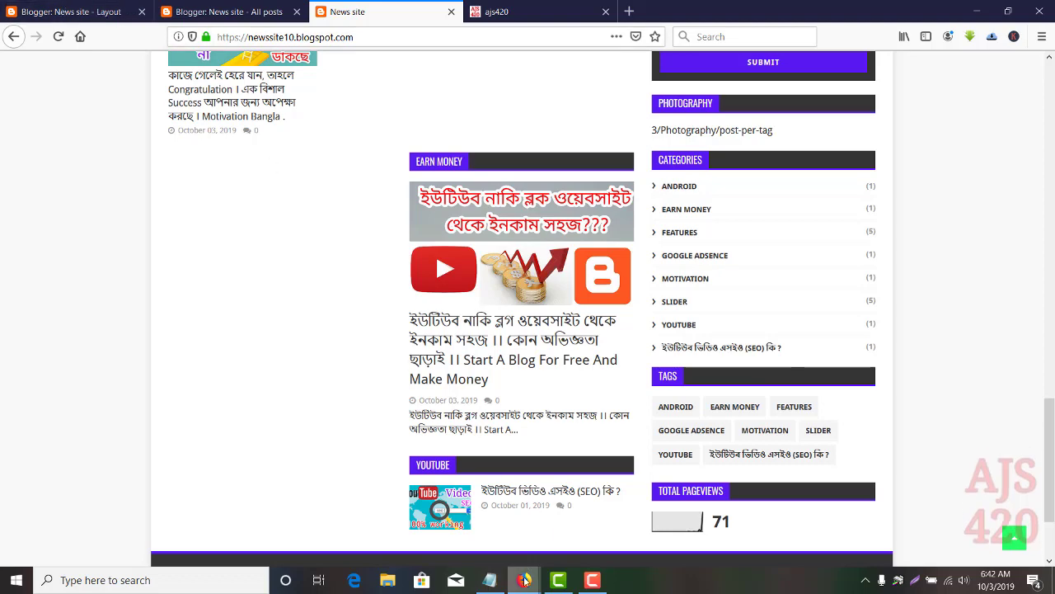
mouse_move(524, 580)
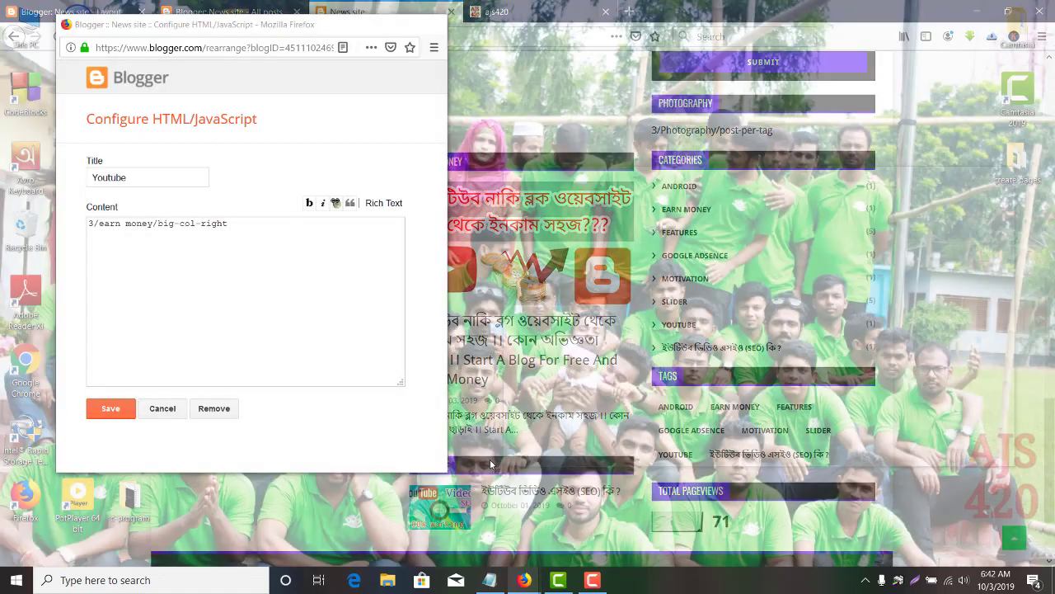
click(587, 523)
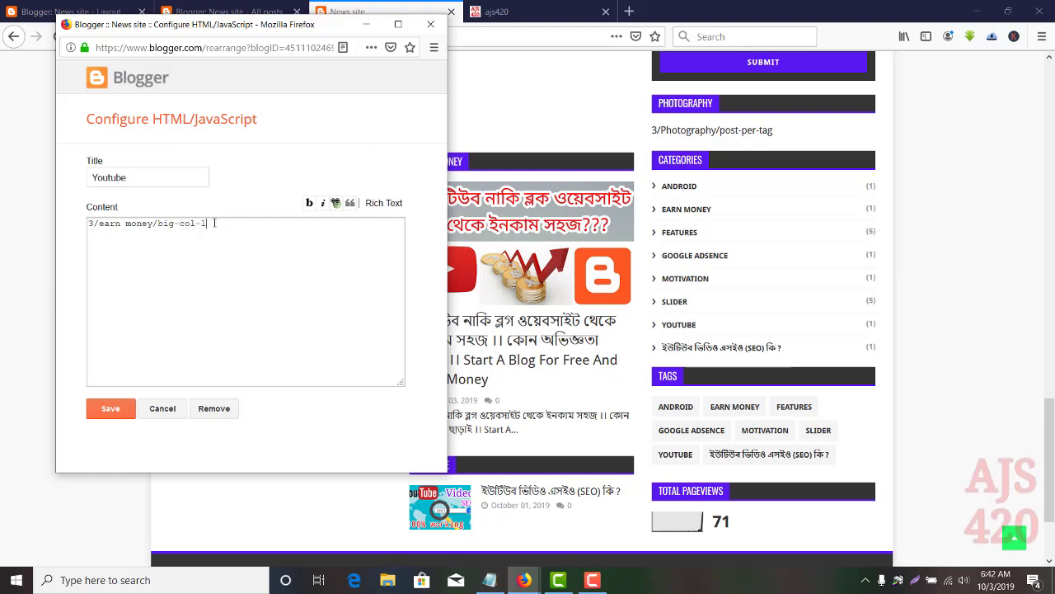
text(t)
click(109, 410)
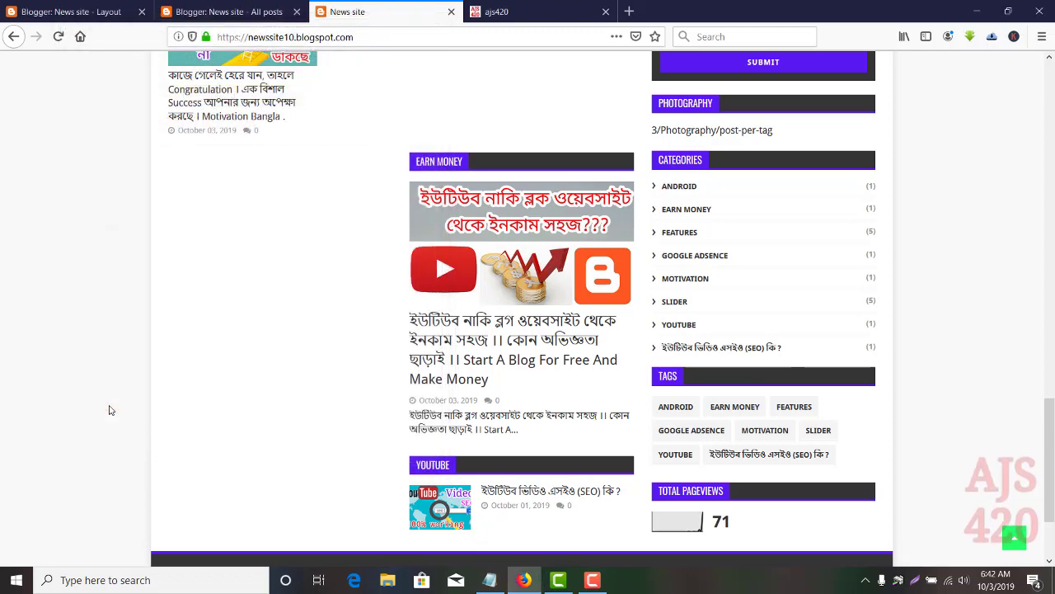
Save the layout arrangement and reload the News site to check the Youtube section beside Earn Money
click(80, 11)
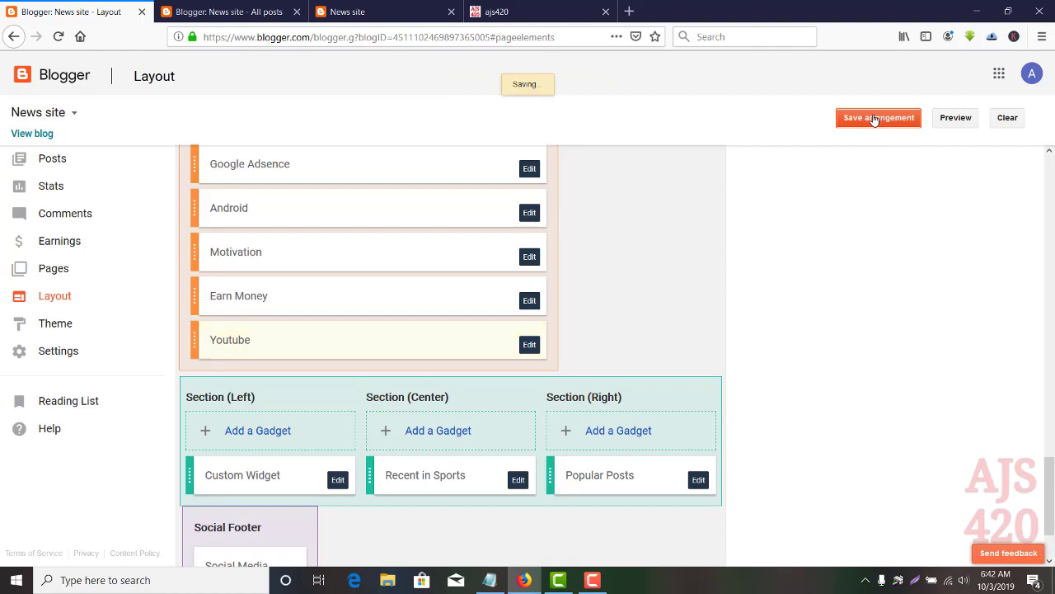
click(354, 8)
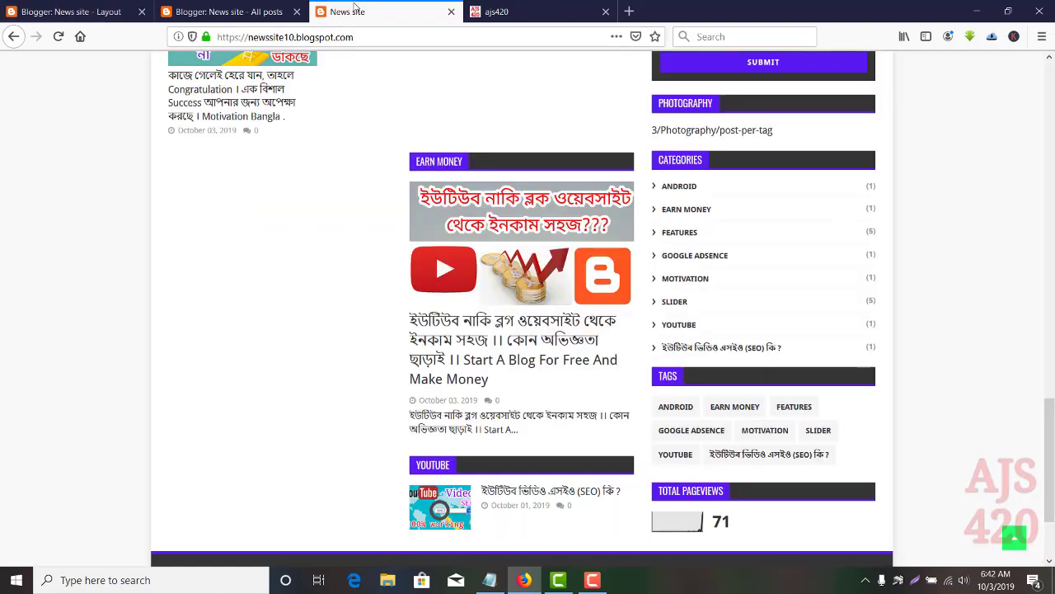
click(60, 37)
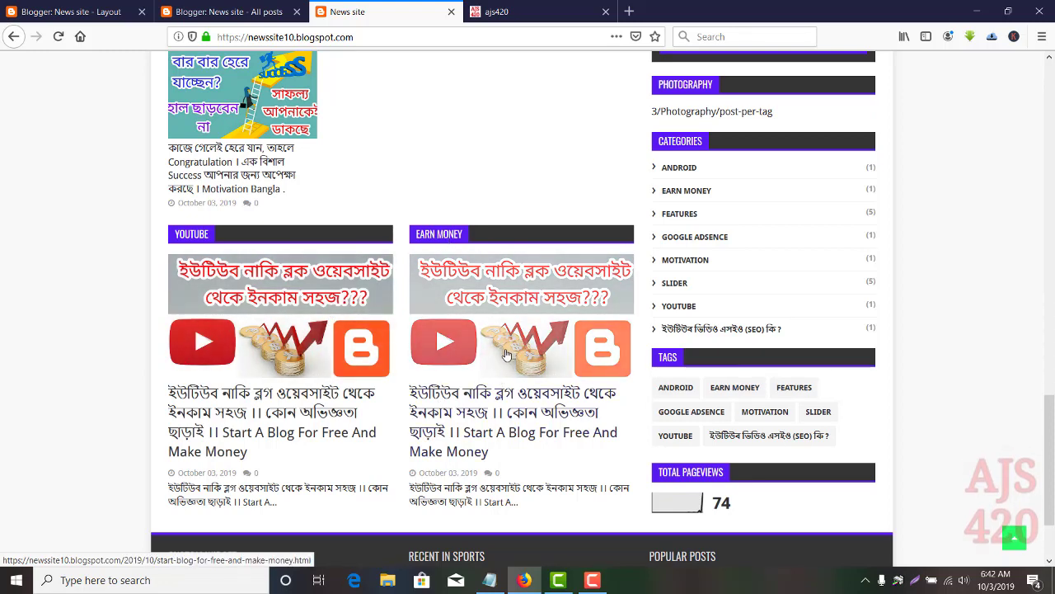
Set the Youtube gadget's content in Featured Widgets 2 to 3/youtube/big-col-left and save the gadget
click(74, 11)
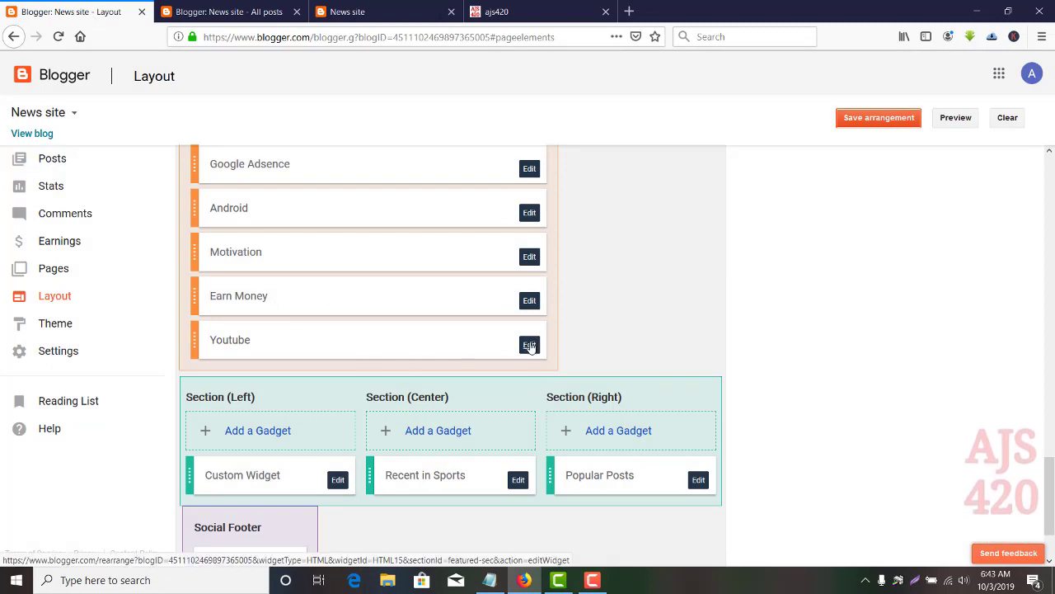
click(529, 345)
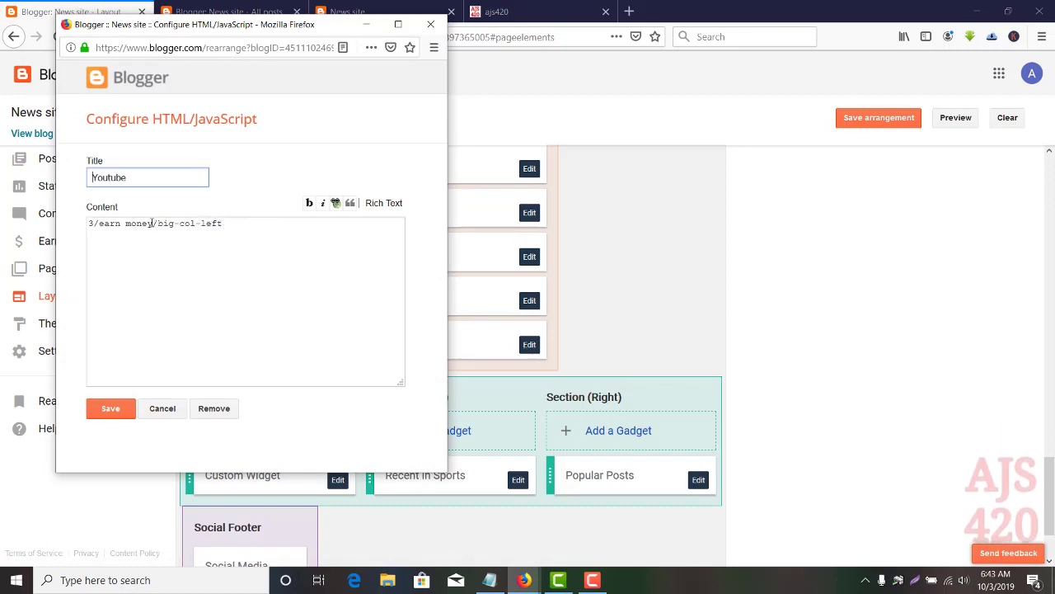
drag(126, 223, 99, 222)
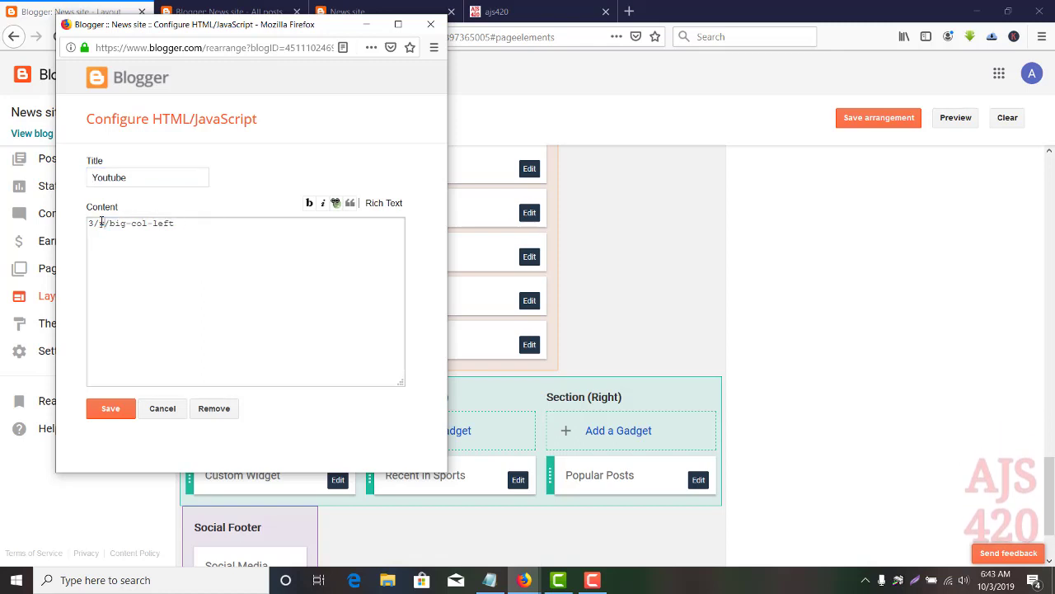
text(youtube)
click(111, 408)
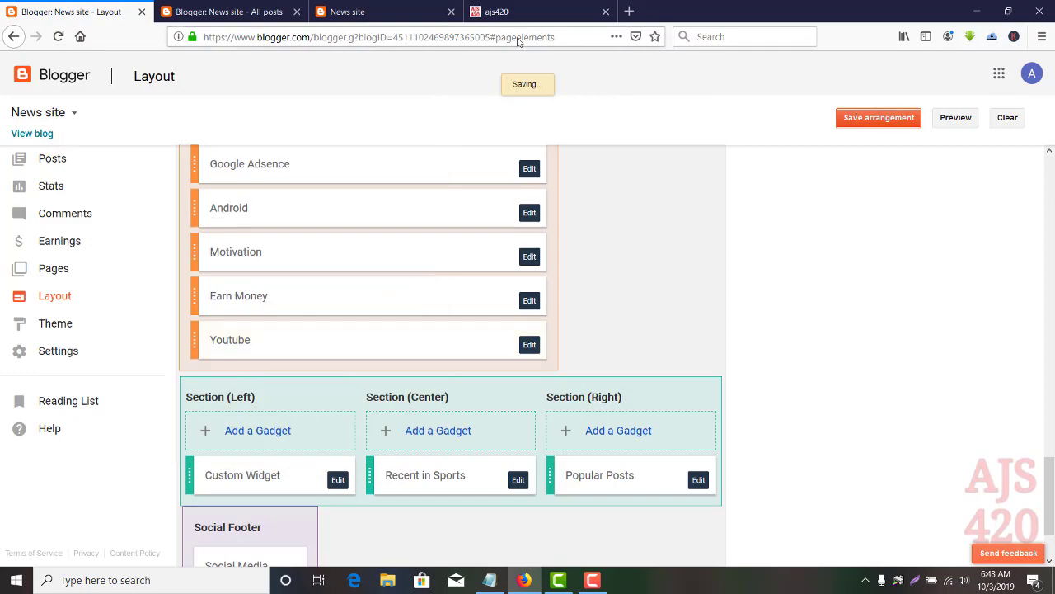
Check the Youtube and Earn Money sections on the News site and examine the ajs420 site's lower sections and footer
click(424, 12)
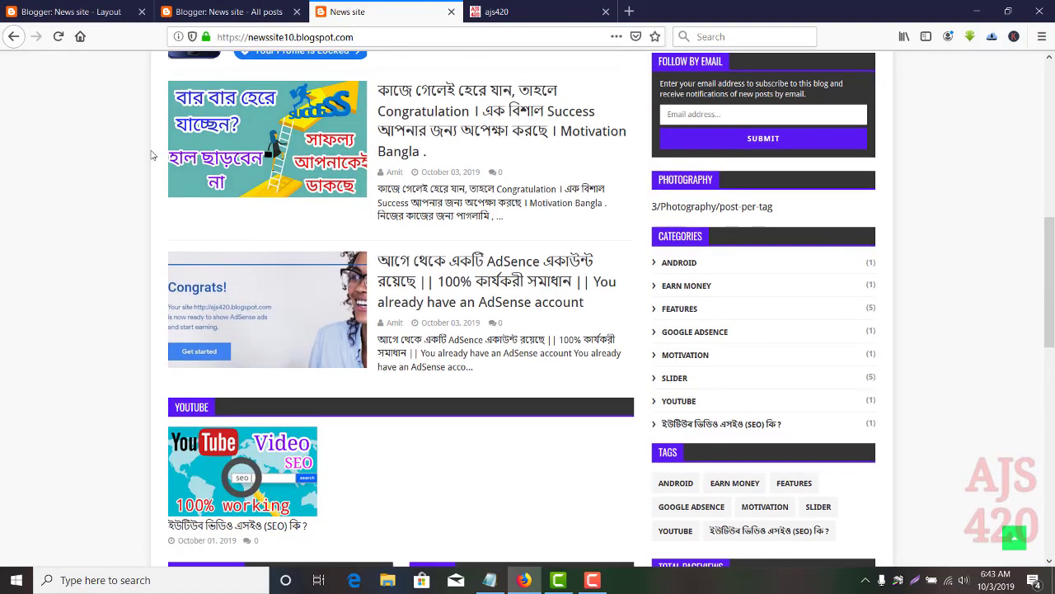
scroll(151, 154, down, 1)
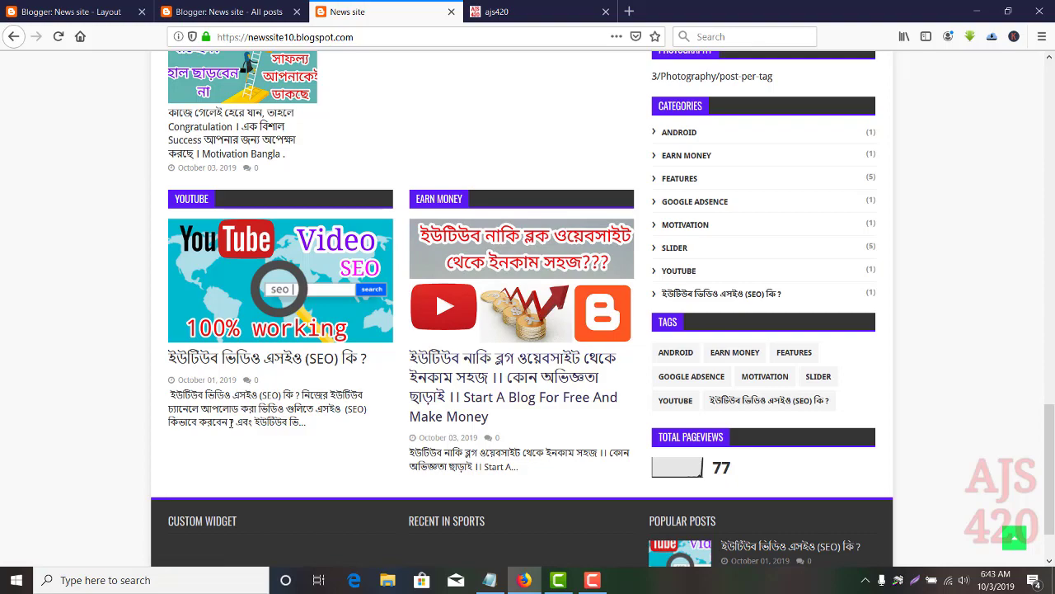
click(526, 11)
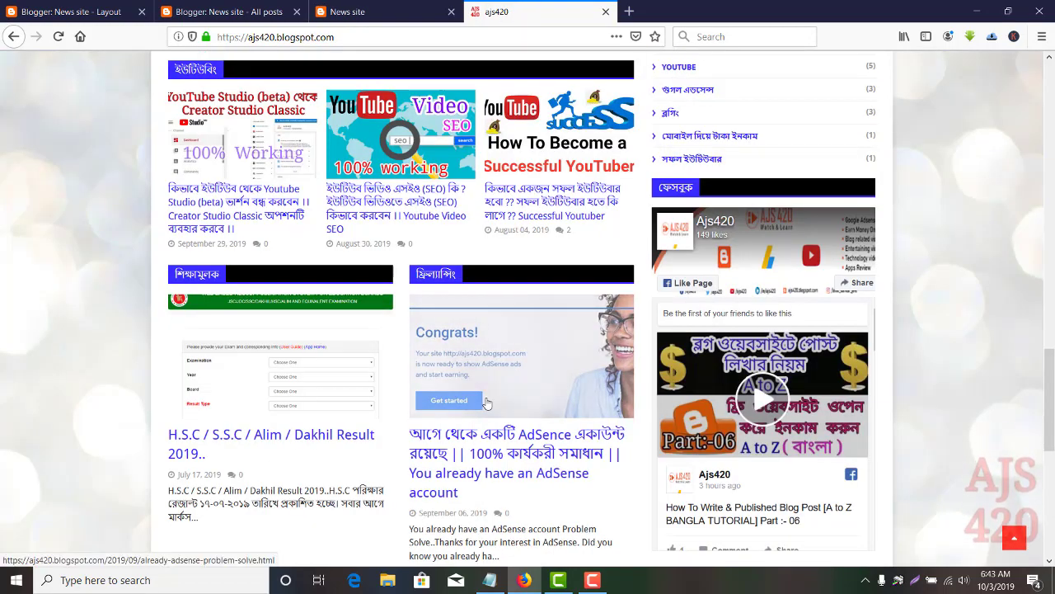
scroll(486, 403, down, 2)
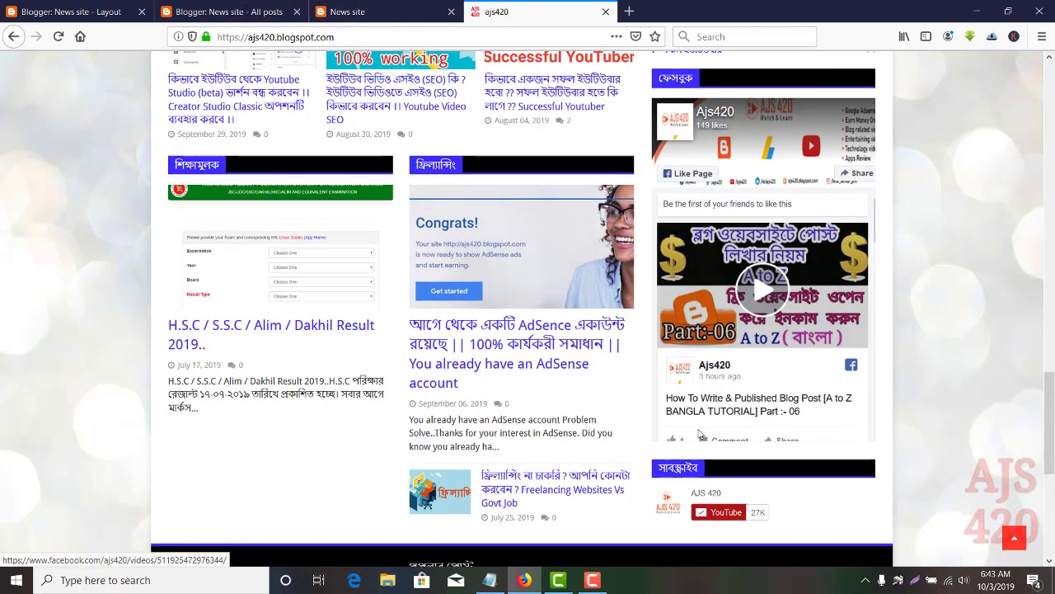
scroll(763, 280, down, 2)
scroll(698, 428, down, 6)
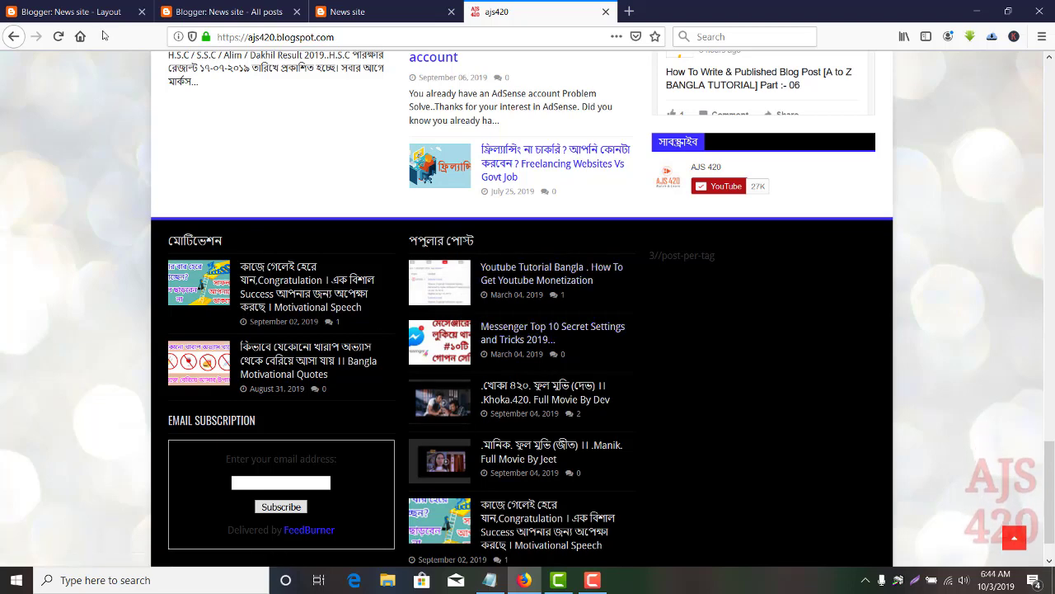
Retitle the Custom Widget gadget in Section (Left) as Youtube, replace Business with youtube in its post-per-tag code and save the gadget
click(99, 12)
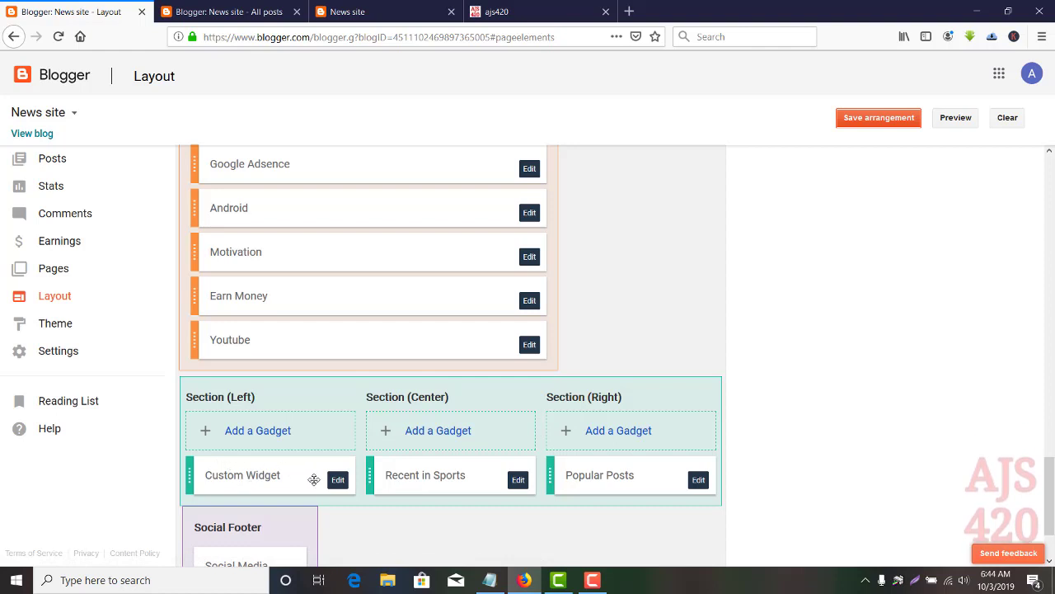
click(338, 481)
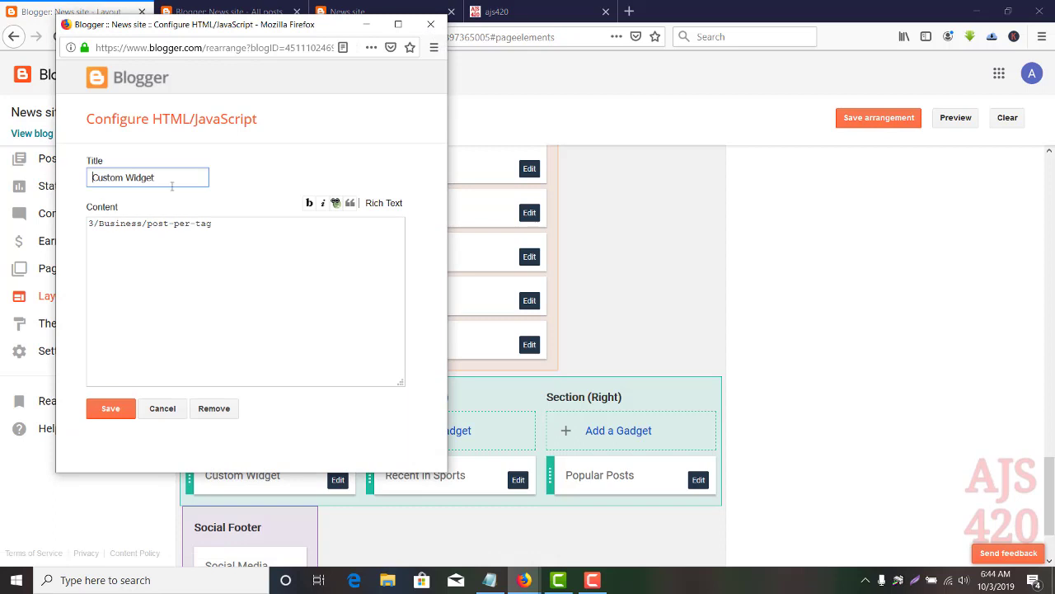
drag(171, 177, 90, 177)
text(Youtube)
double_click(112, 224)
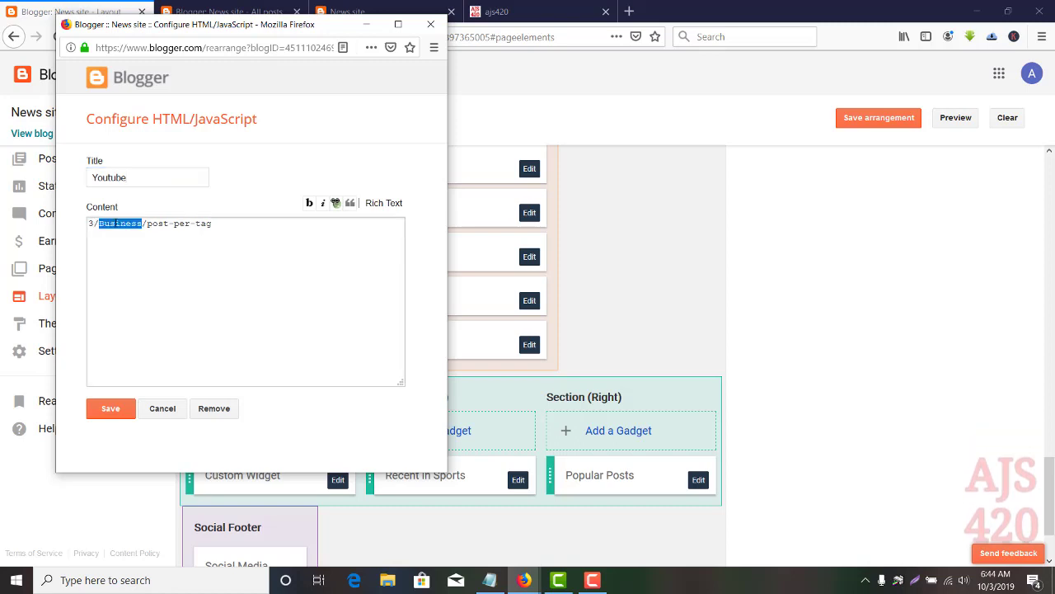
text(youtu)
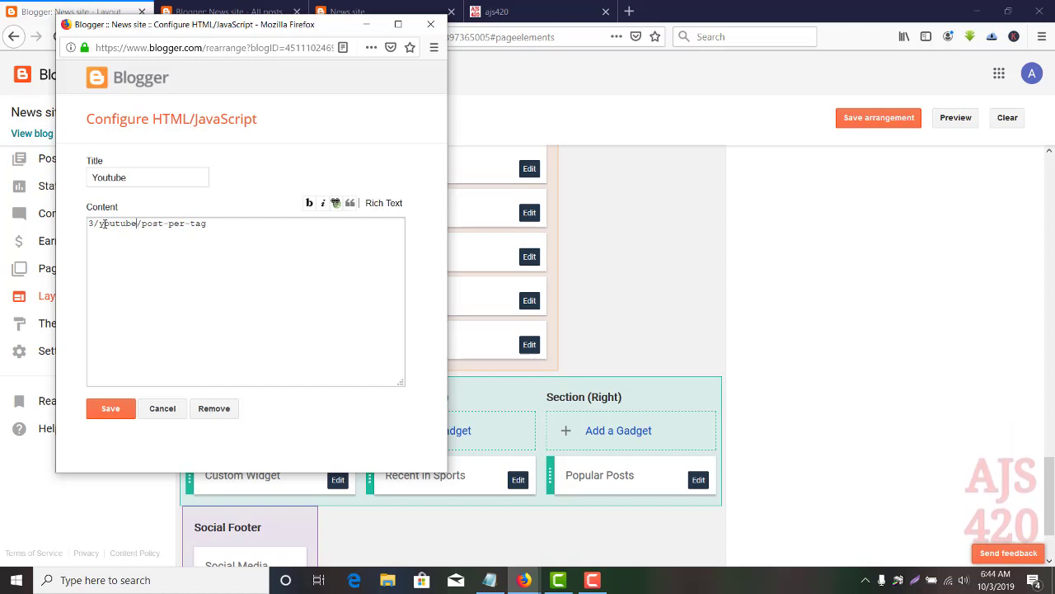
drag(94, 222, 88, 223)
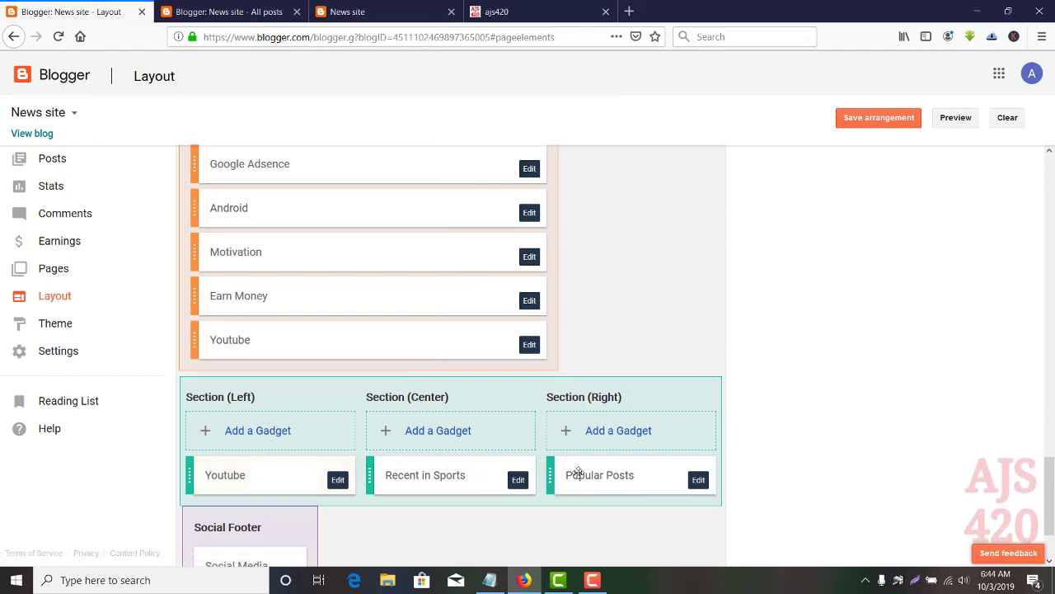
Retitle the Recent in Sports gadget in Section (Center) as Motivation and set its content to 5/motivation/post-per-tag
click(698, 479)
click(518, 480)
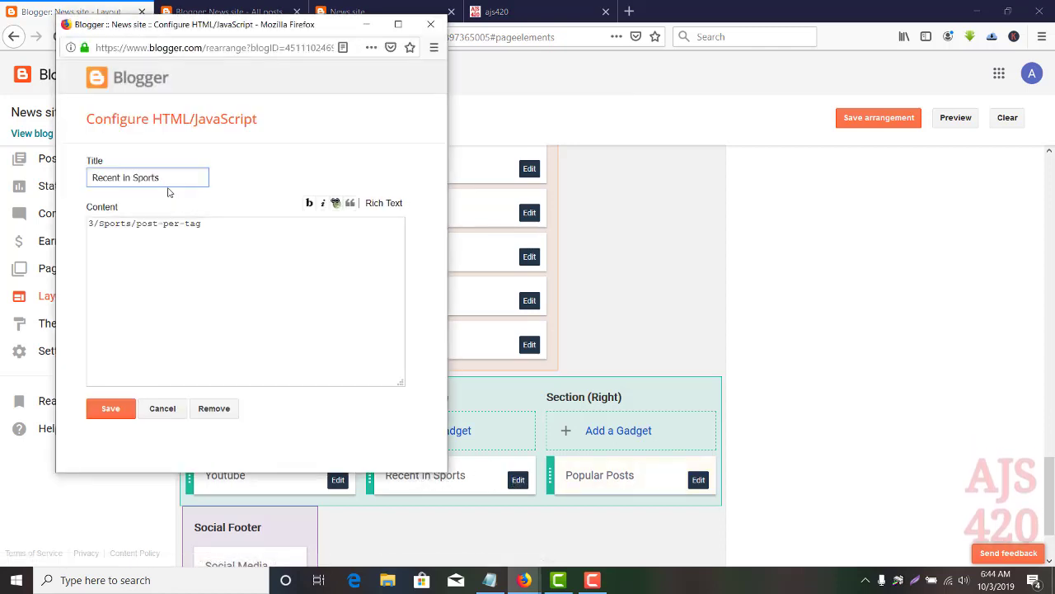
drag(113, 171, 85, 173)
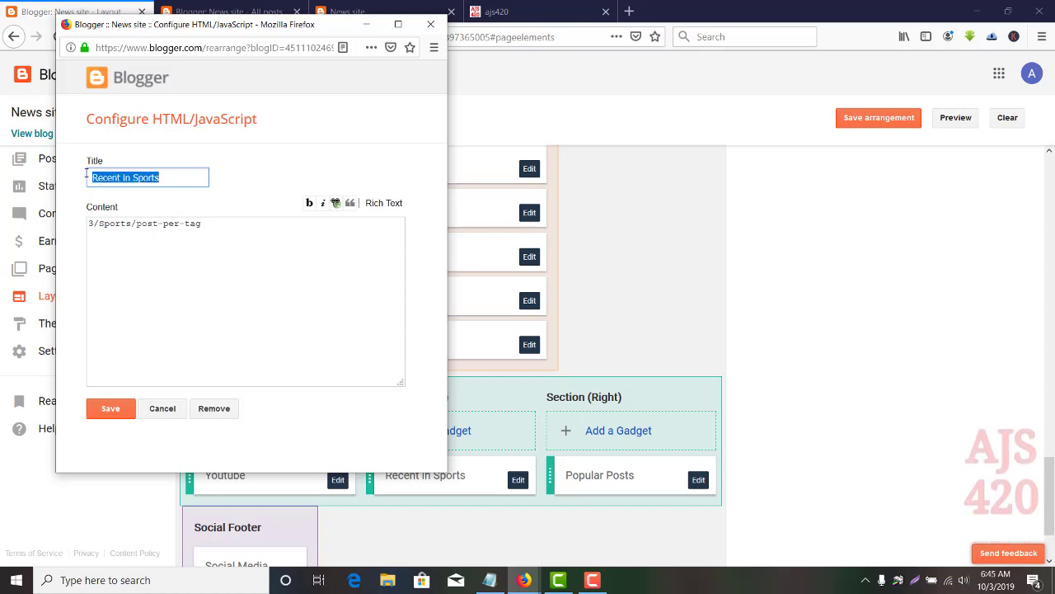
text(Motiv)
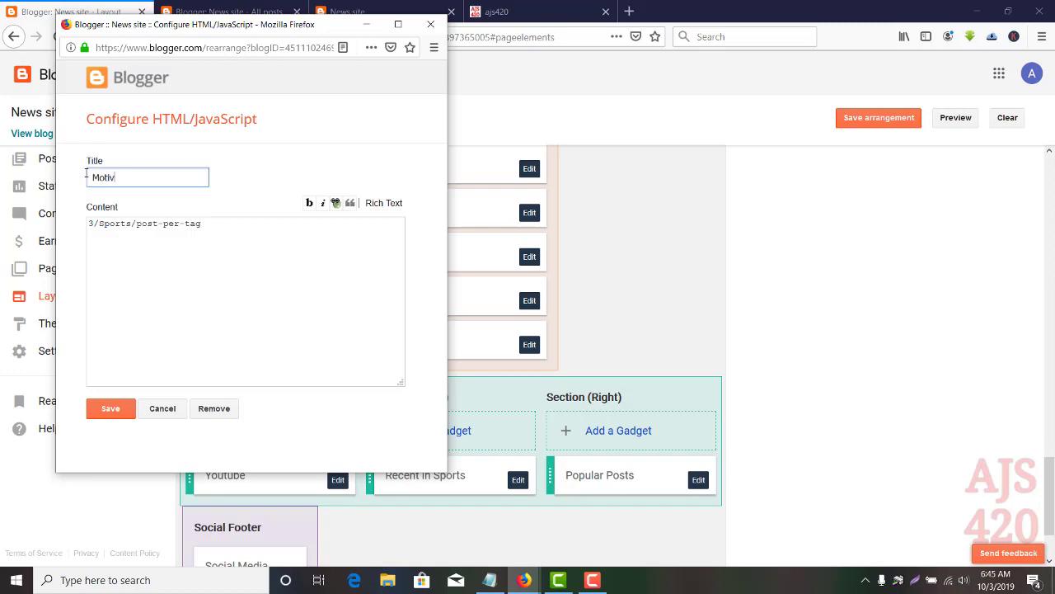
text(ation)
double_click(110, 223)
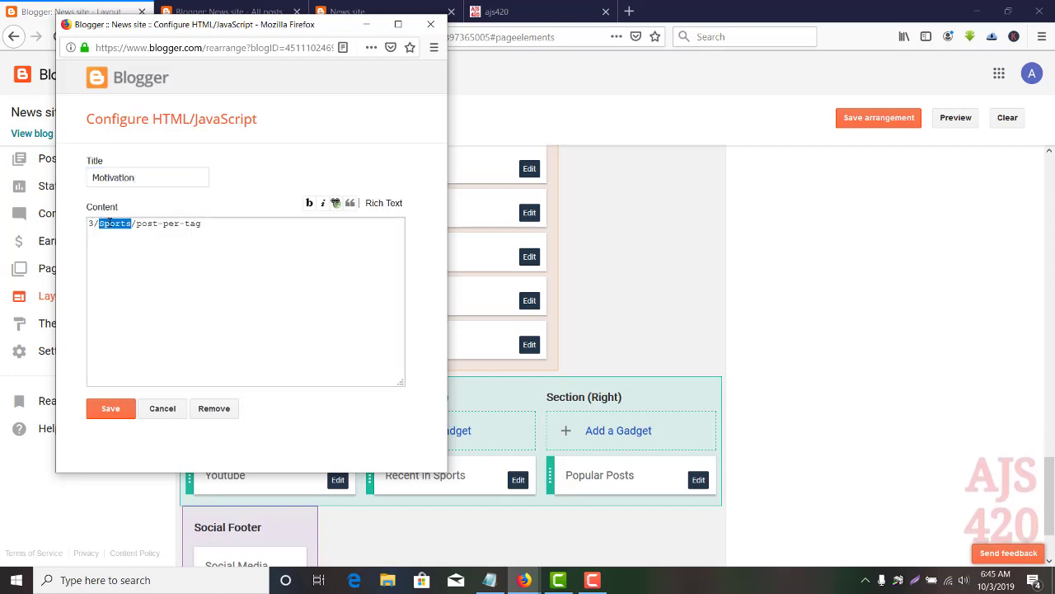
text(motivati)
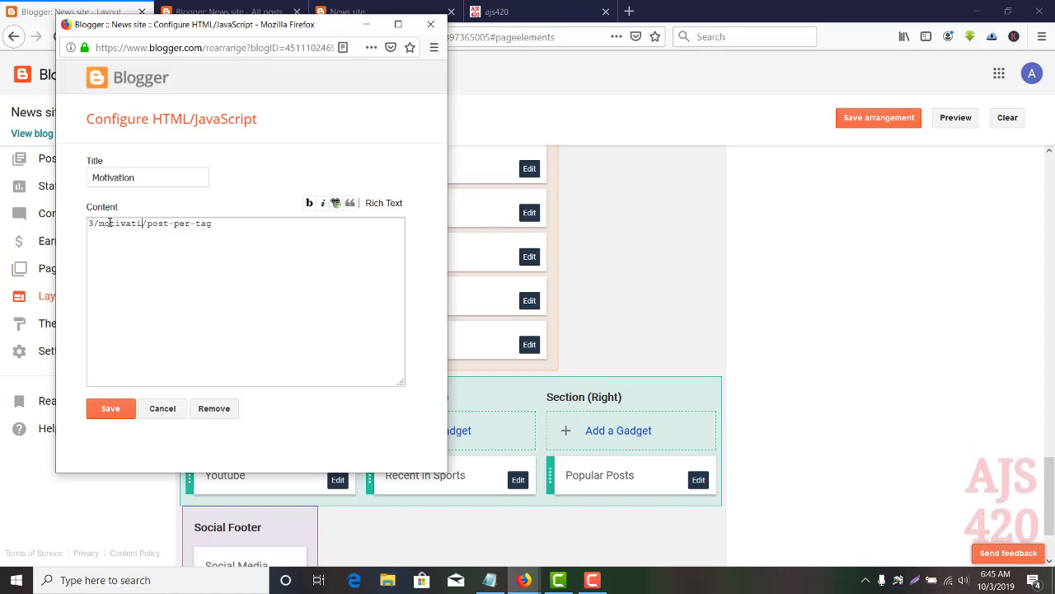
text(on)
text(5)
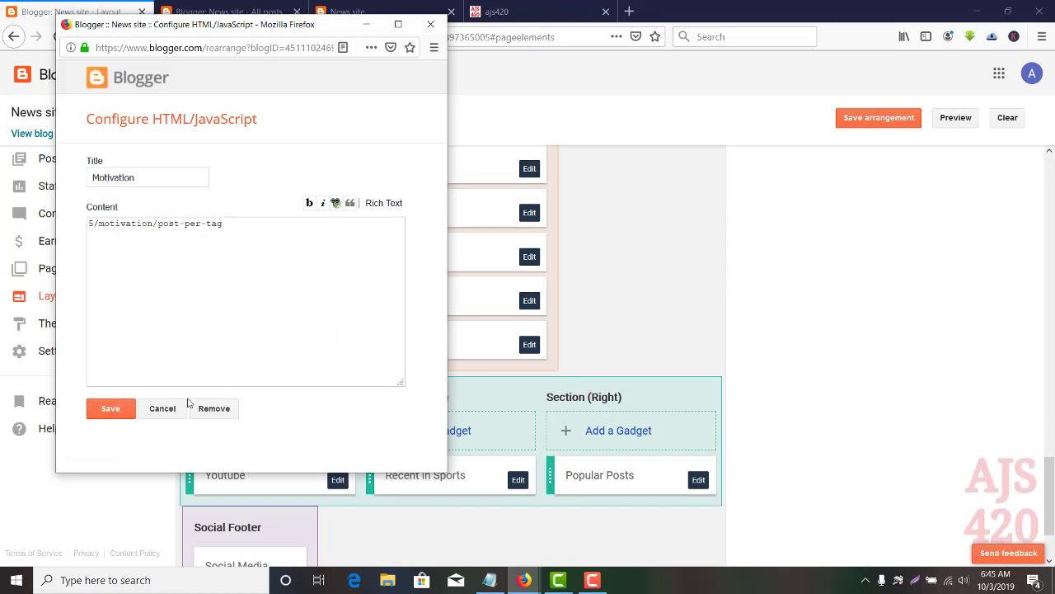
Save the layout arrangement and reload the News site to load the edited footer gadgets
click(873, 124)
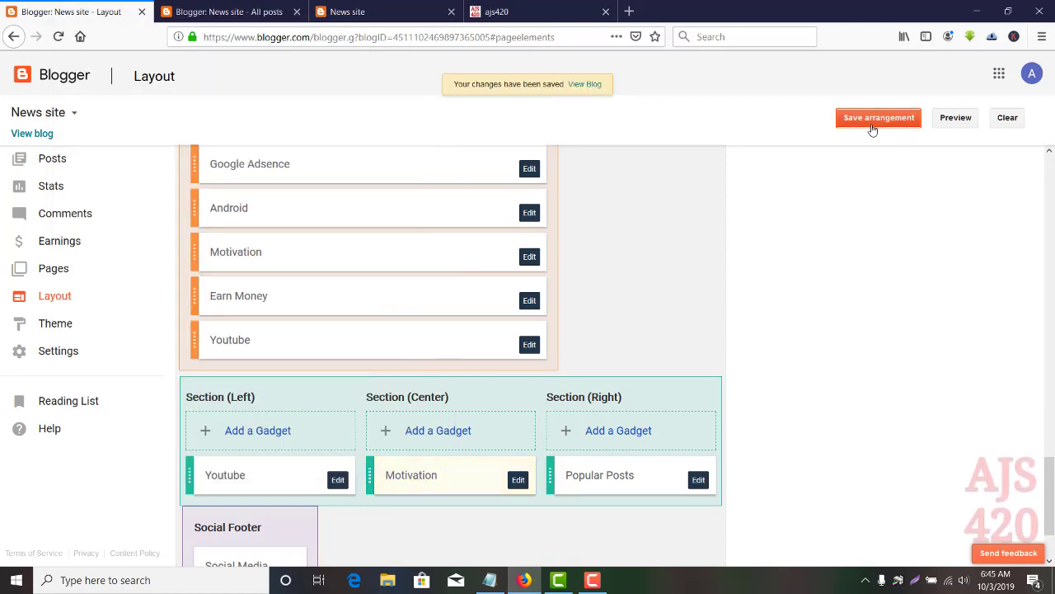
click(401, 9)
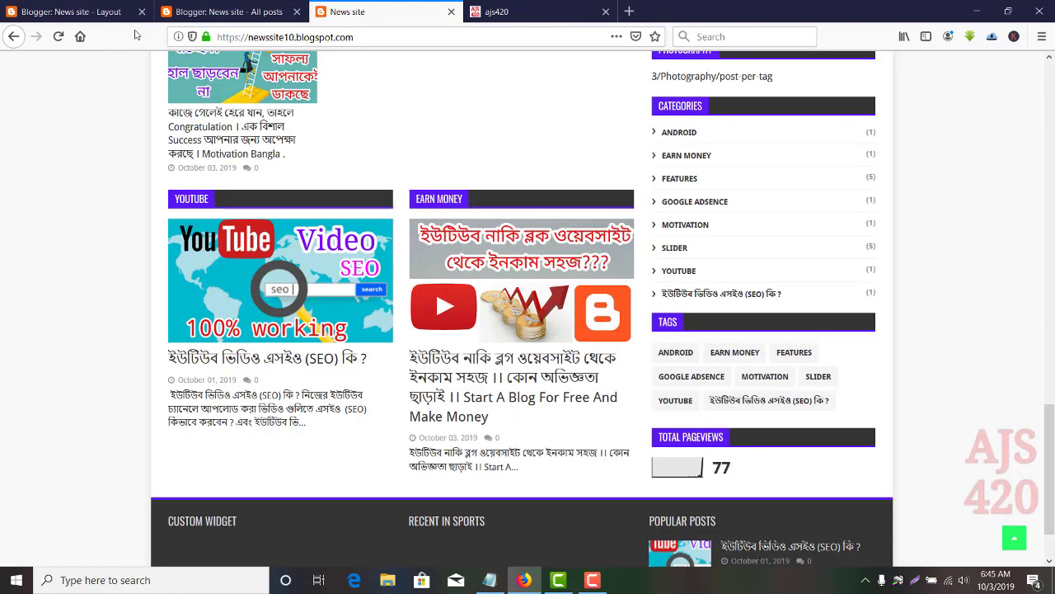
scroll(307, 547, down, 2)
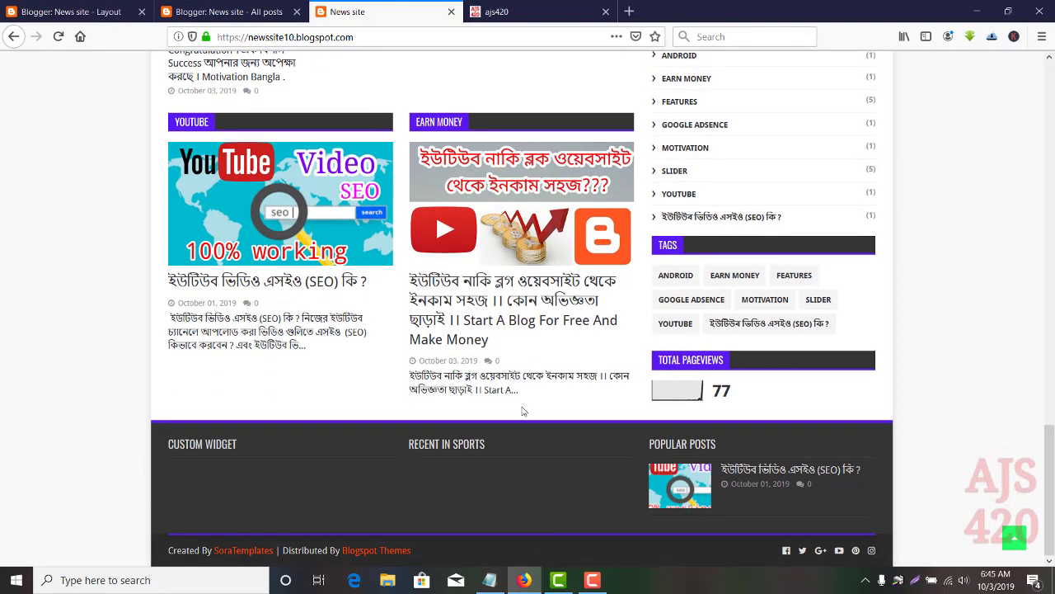
click(59, 37)
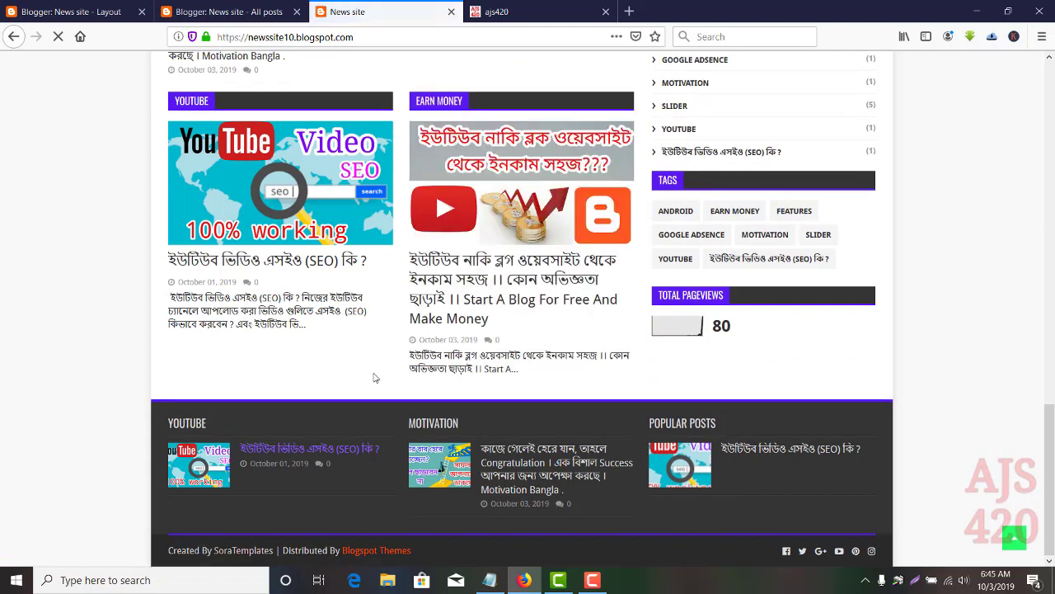
Examine the News site's footer columns and sidebar widgets and compare them with the footer sections in the Blogger layout
scroll(374, 377, down, 3)
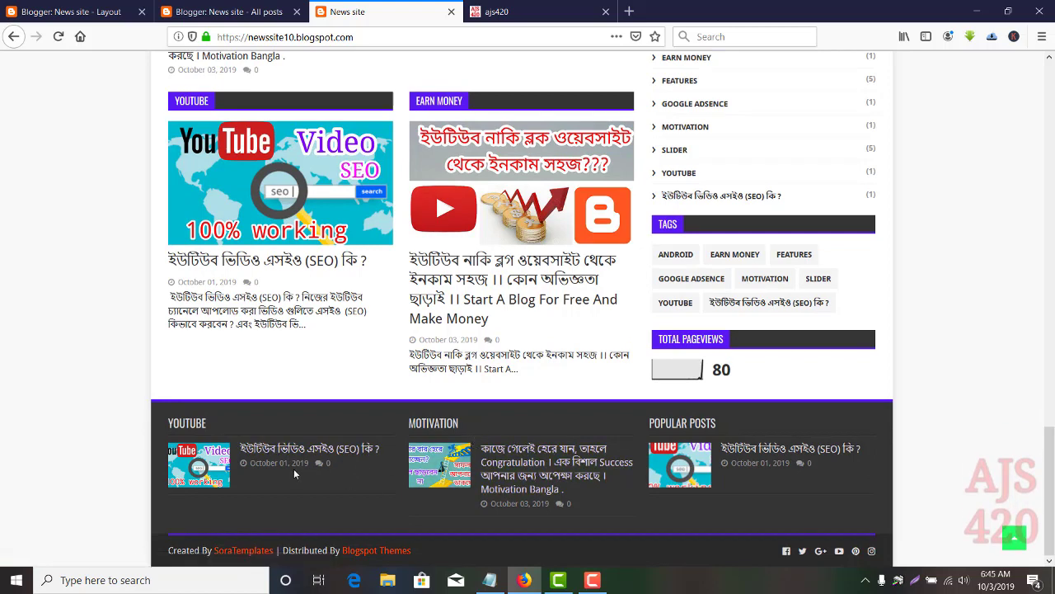
scroll(742, 437, up, 2)
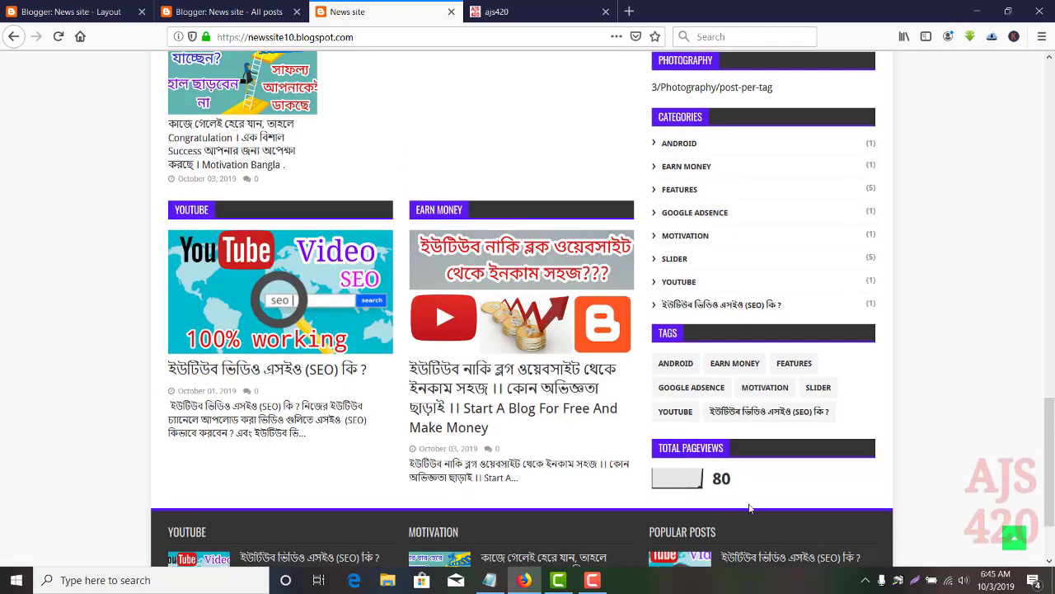
scroll(749, 507, up, 5)
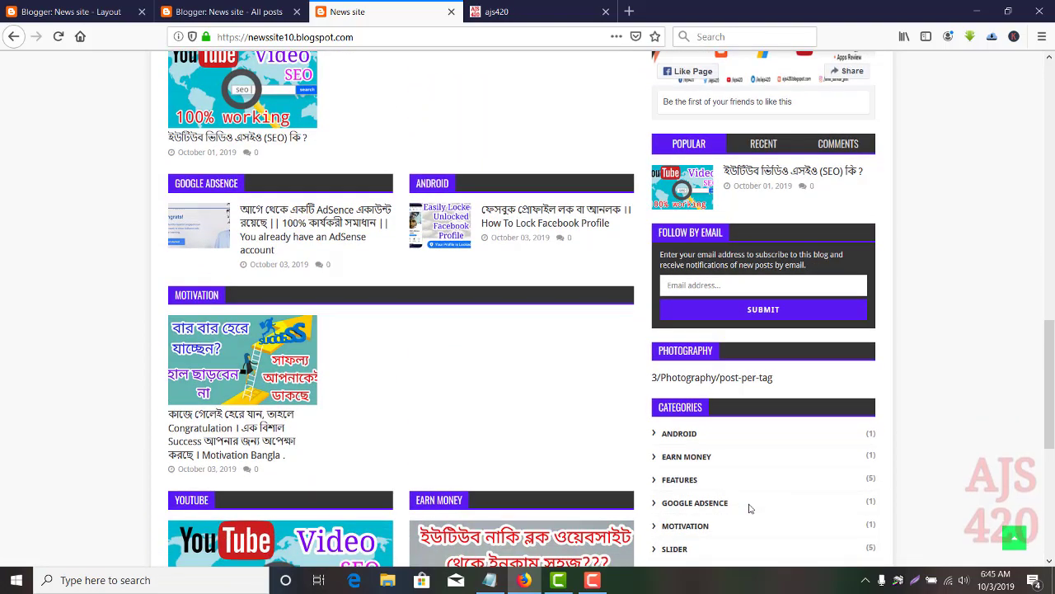
scroll(750, 508, down, 4)
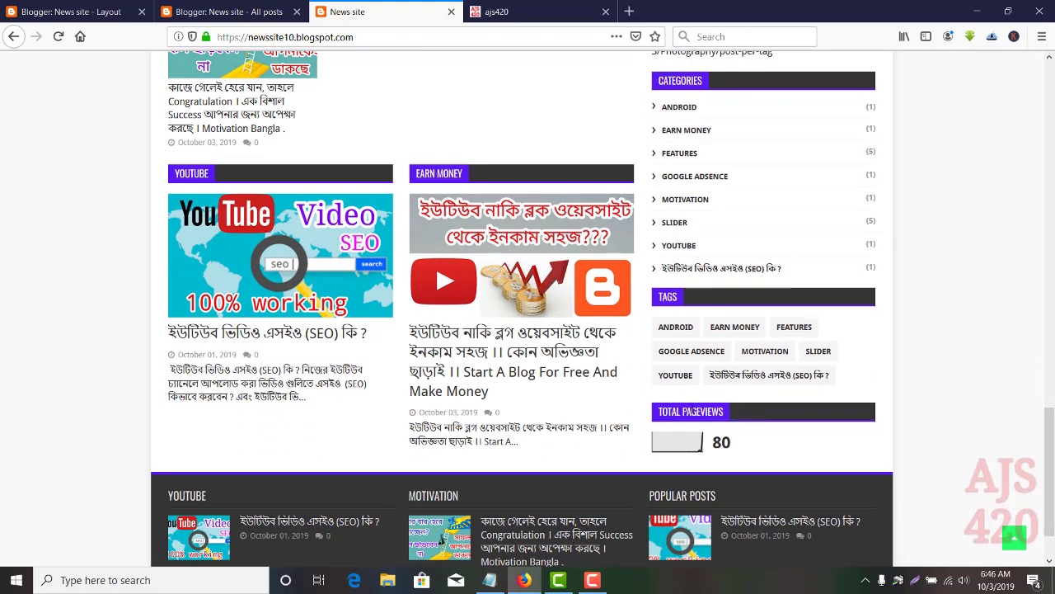
click(84, 10)
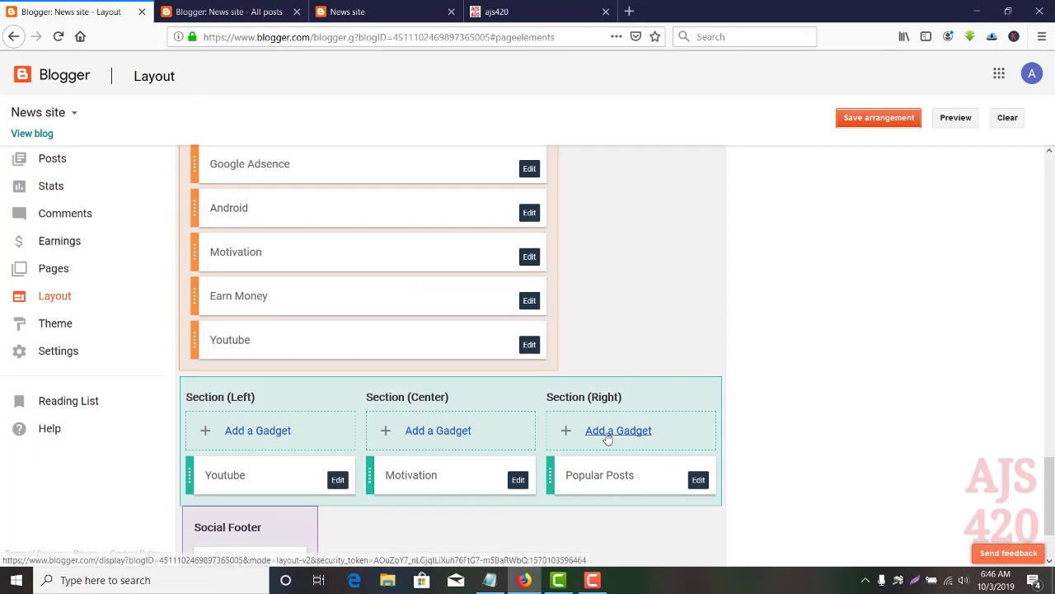
click(379, 12)
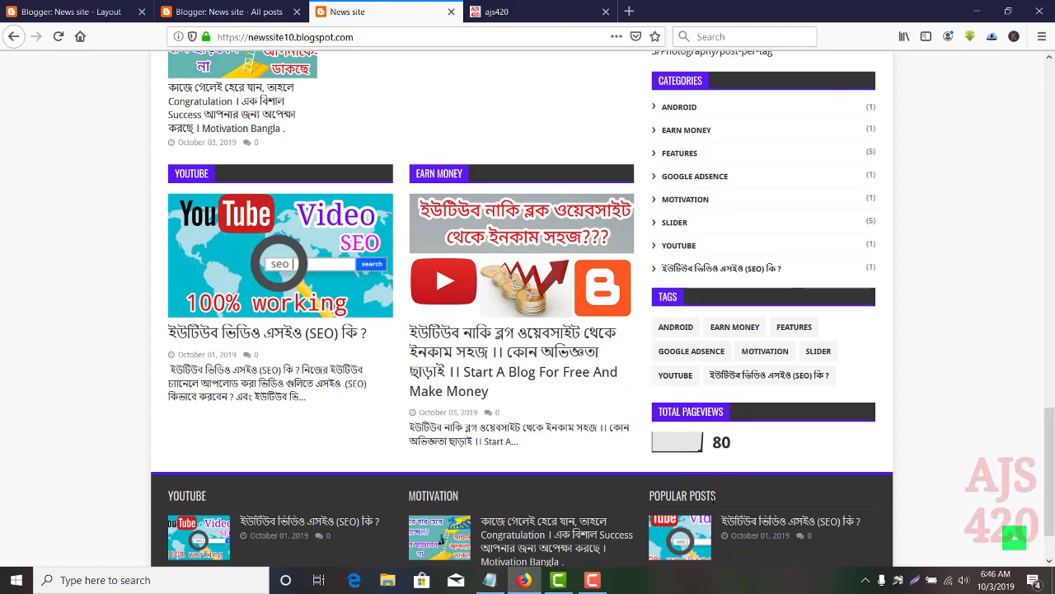
click(91, 12)
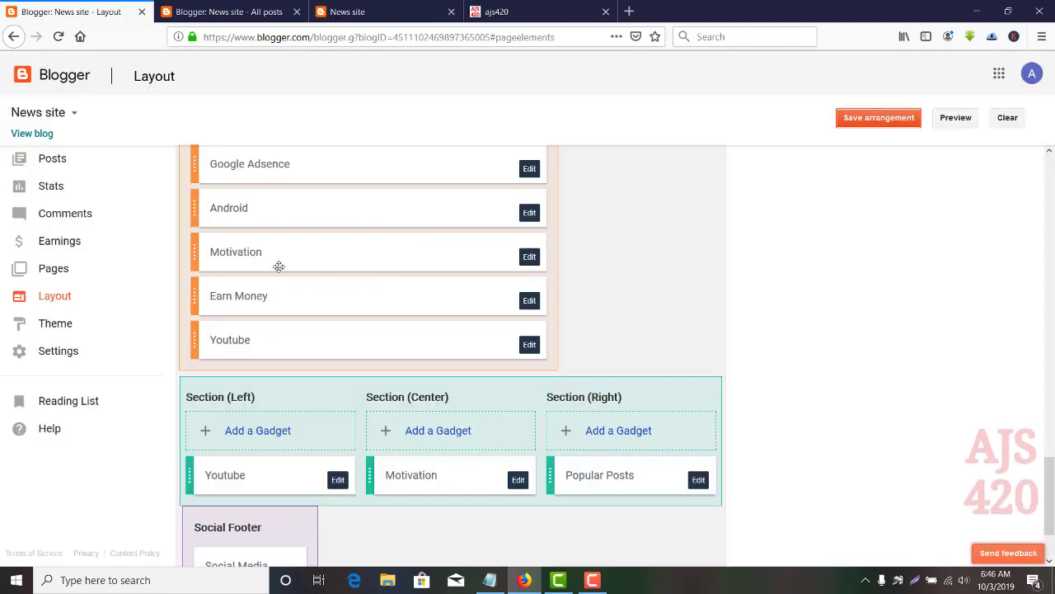
click(635, 432)
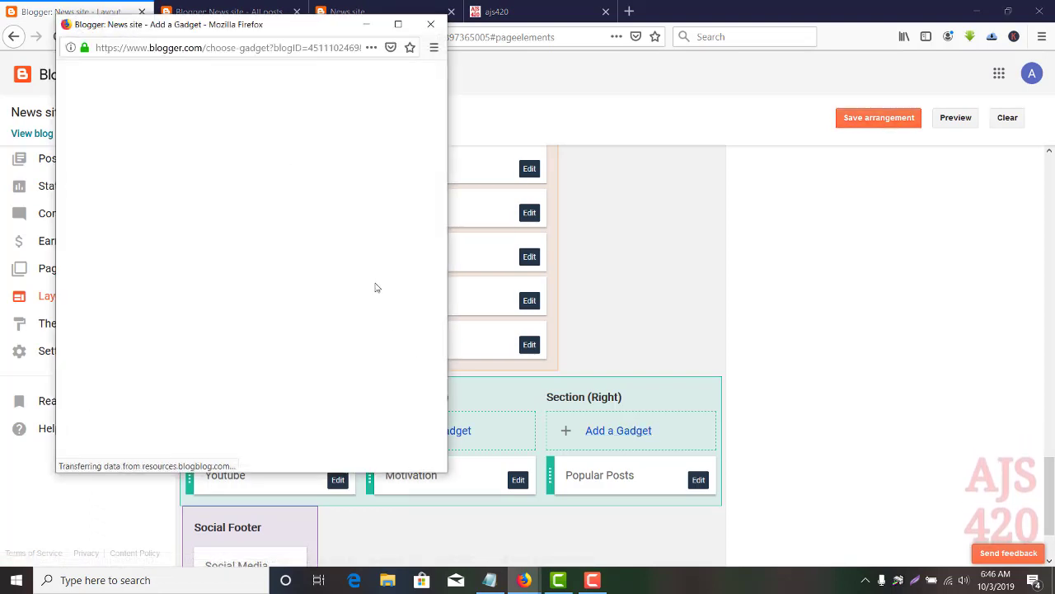
scroll(375, 287, down, 5)
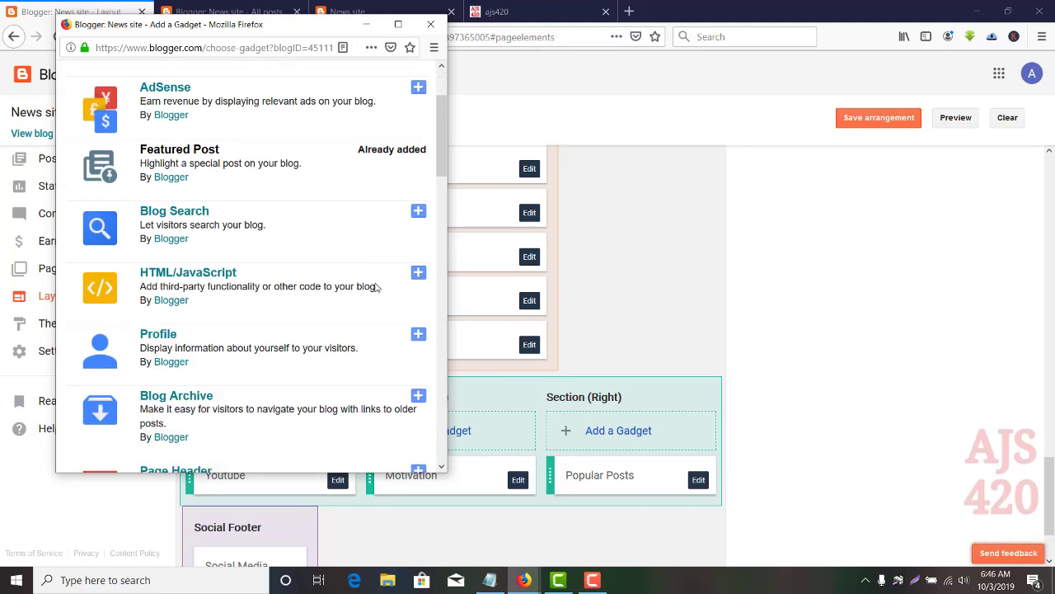
scroll(375, 287, down, 8)
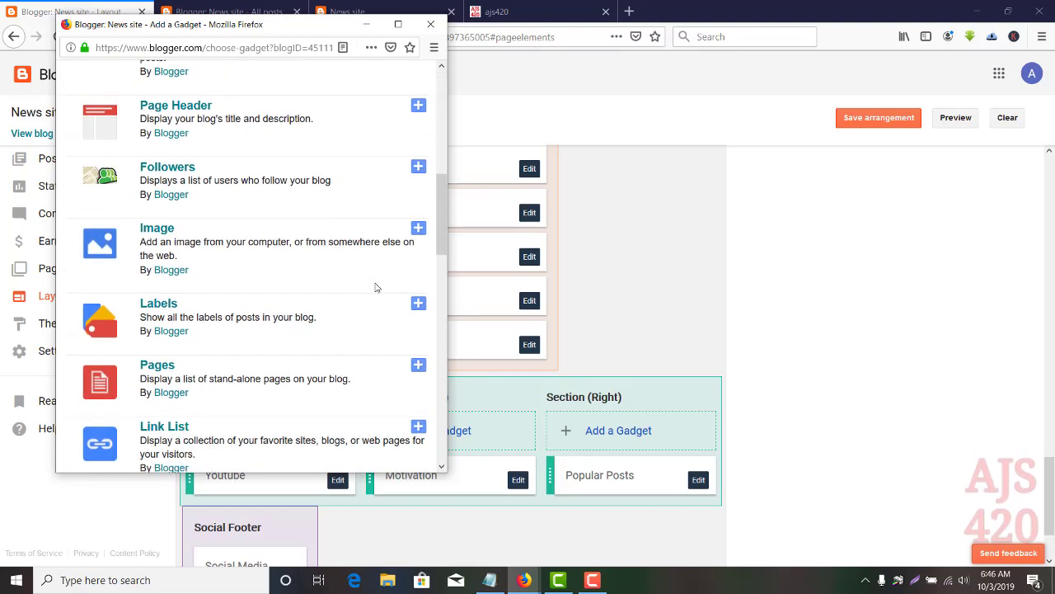
scroll(375, 287, down, 7)
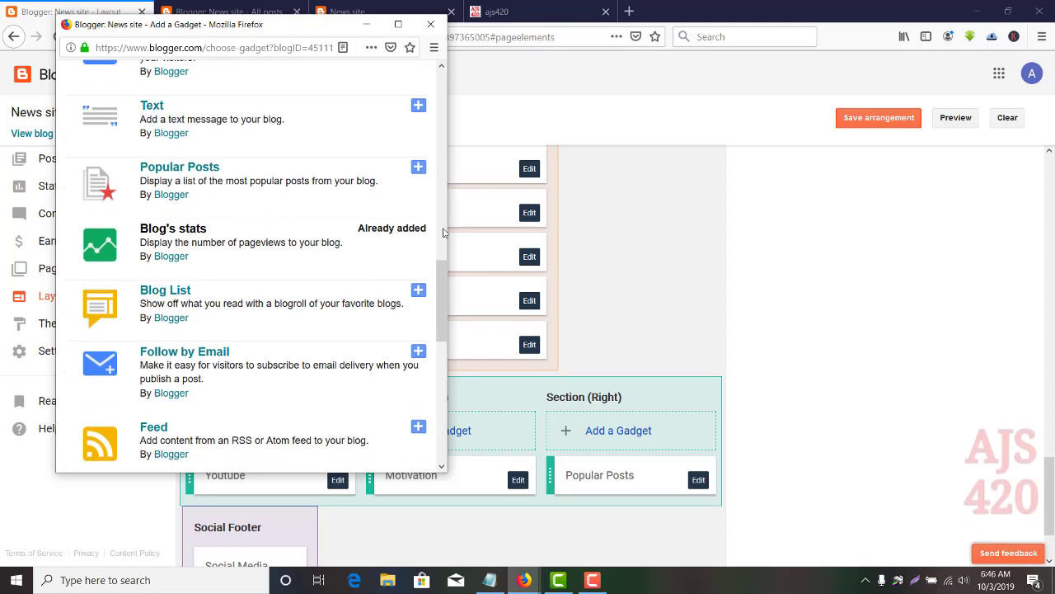
click(629, 260)
Remove the Total Pageviews gadget from the sidebar section of the layout
scroll(629, 259, up, 5)
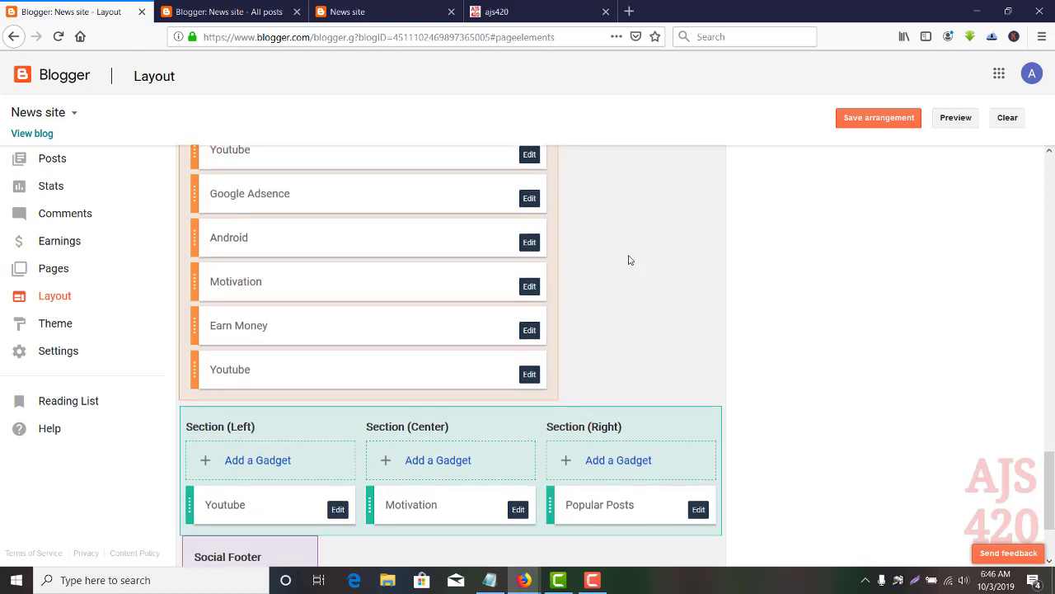
scroll(629, 260, down, 1)
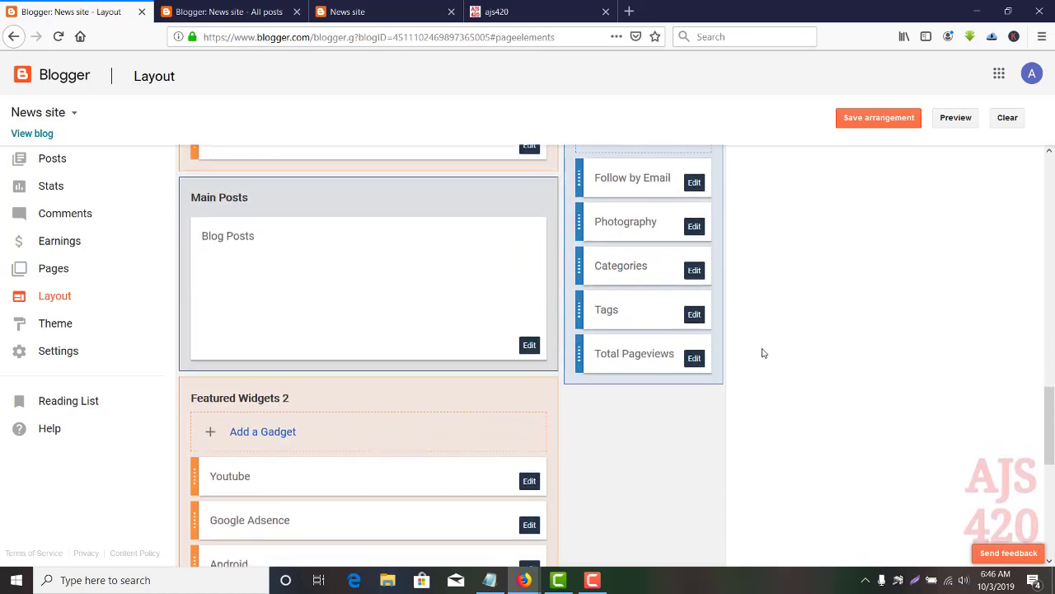
click(698, 359)
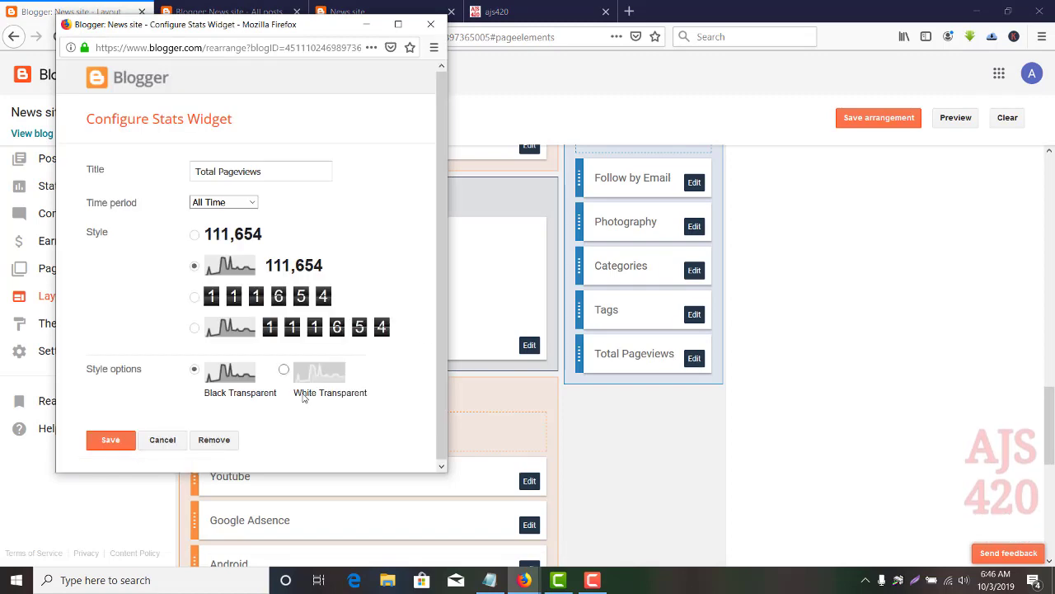
click(214, 441)
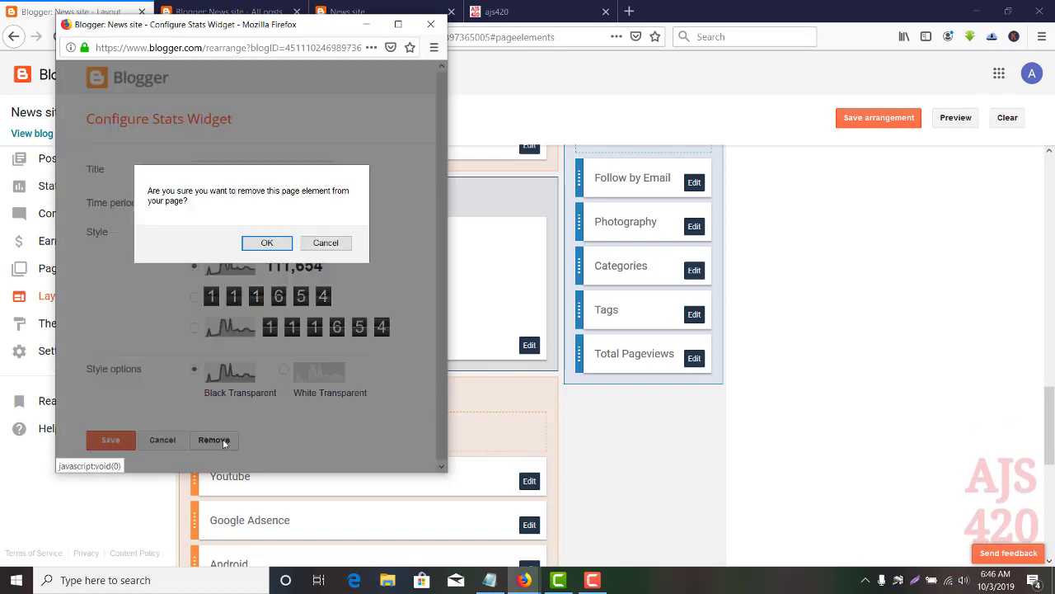
click(267, 243)
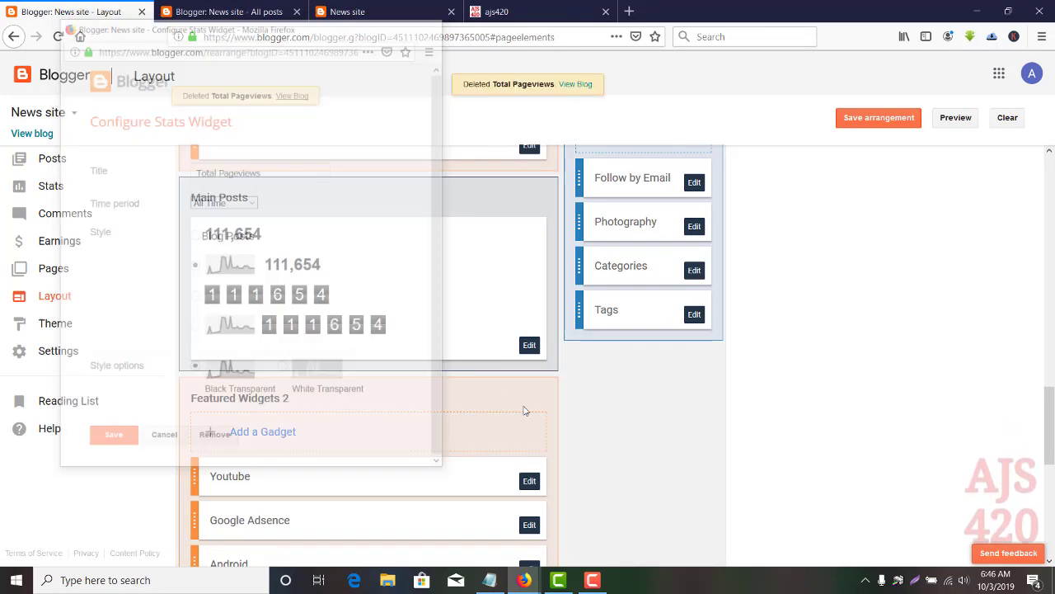
Add a Blog's stats gadget to Section (Right) in the footer
scroll(636, 427, down, 5)
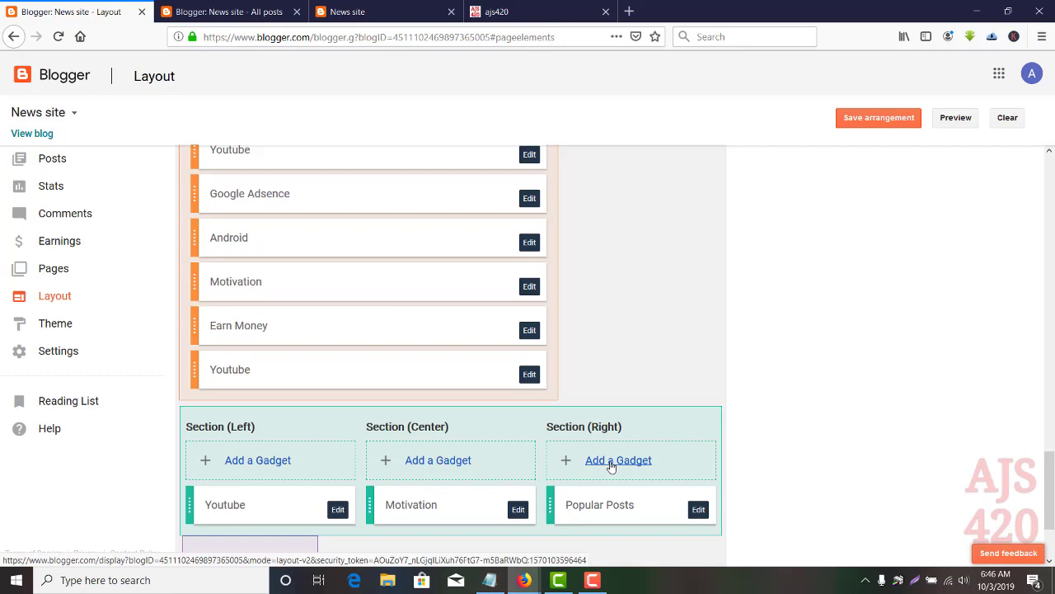
click(612, 461)
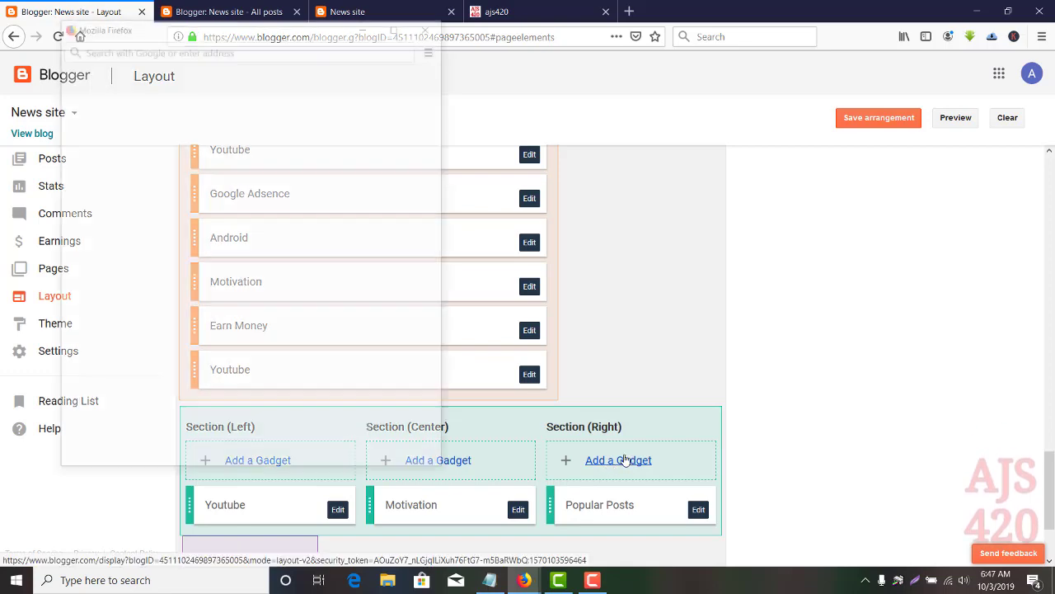
scroll(299, 332, down, 3)
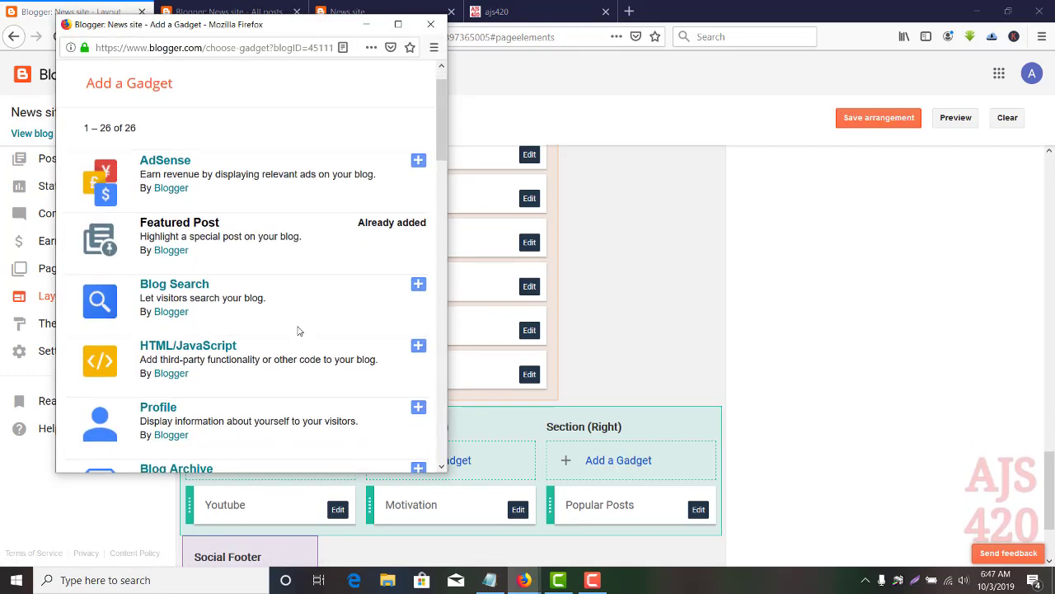
scroll(299, 331, down, 5)
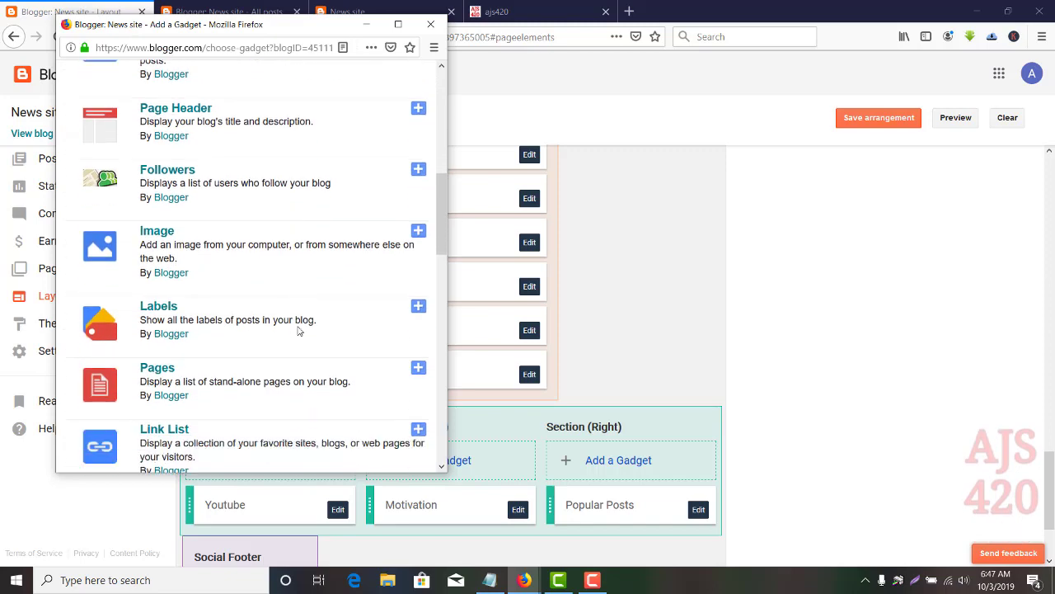
scroll(299, 331, down, 2)
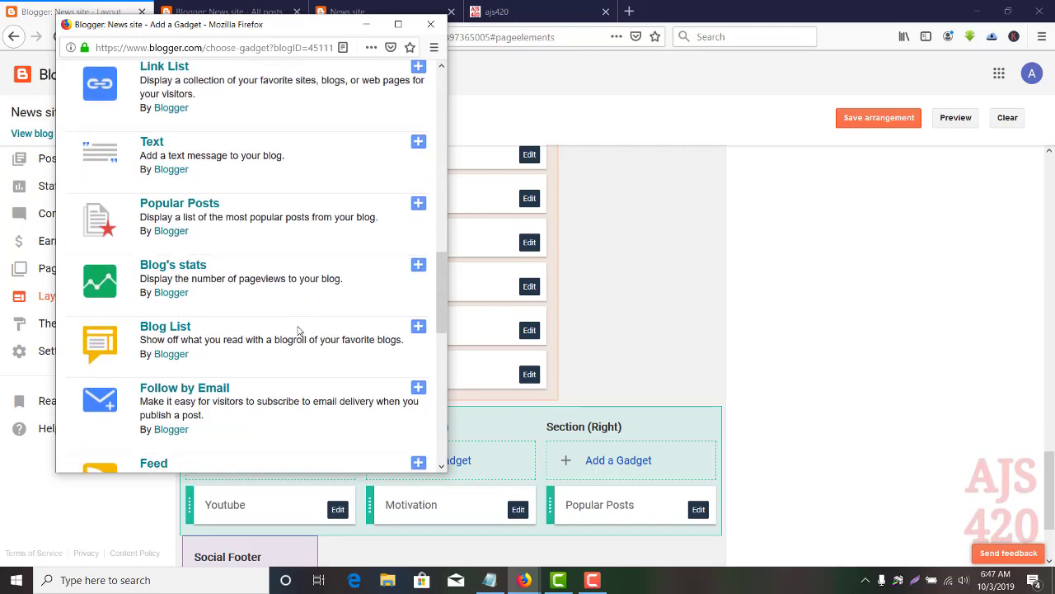
click(419, 266)
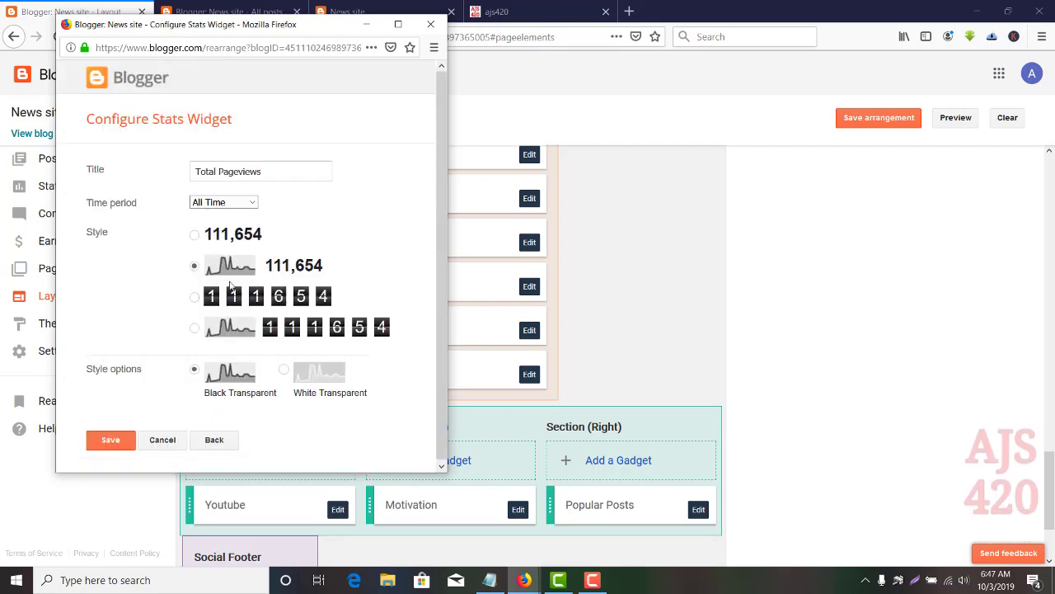
Try the stats widget's counter styles, choose the graph with plain number style and save the gadget
click(195, 236)
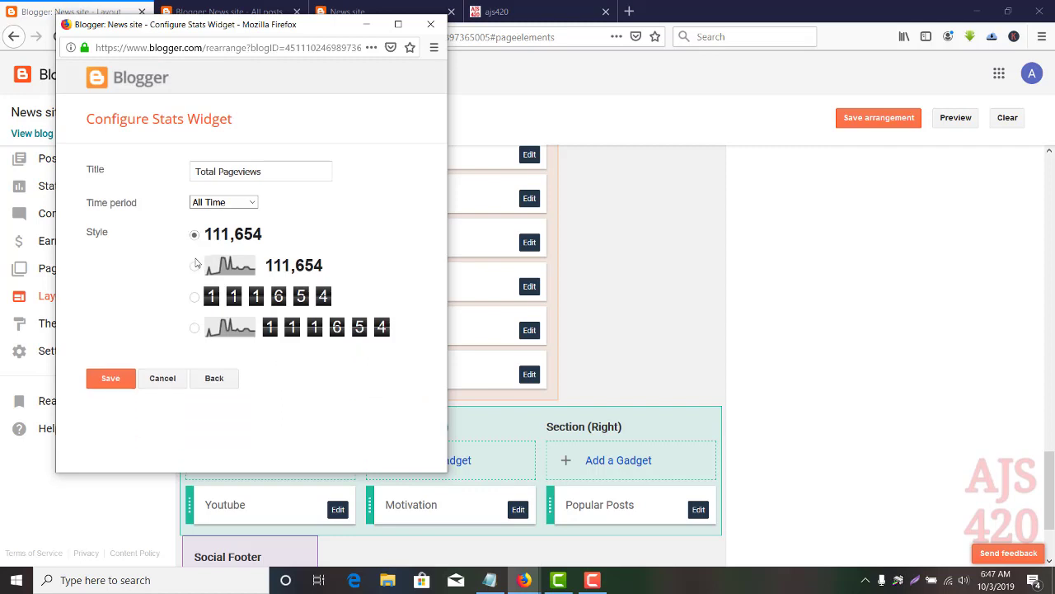
click(195, 267)
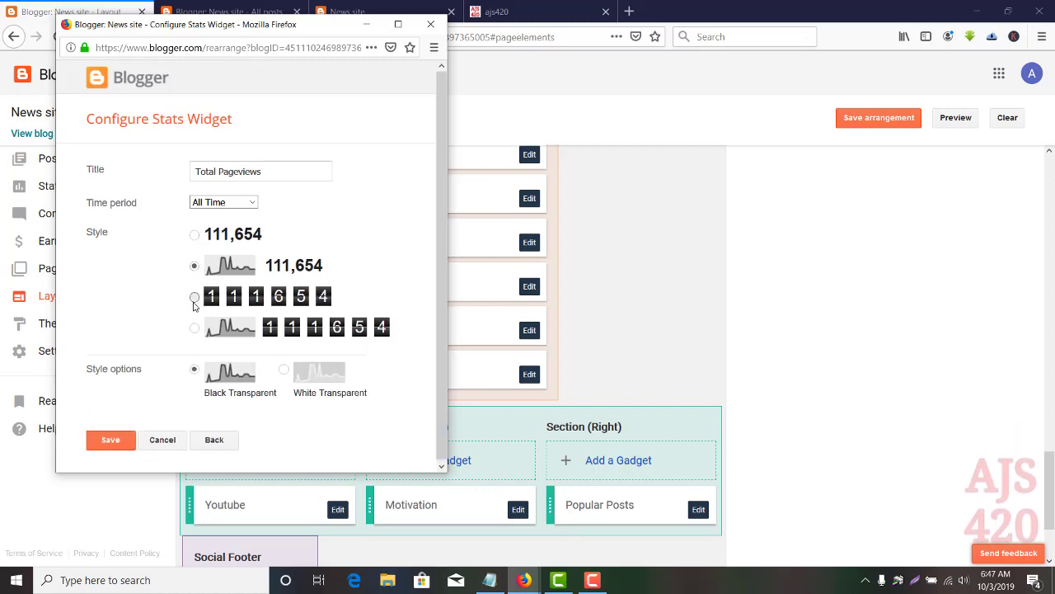
click(195, 296)
click(194, 327)
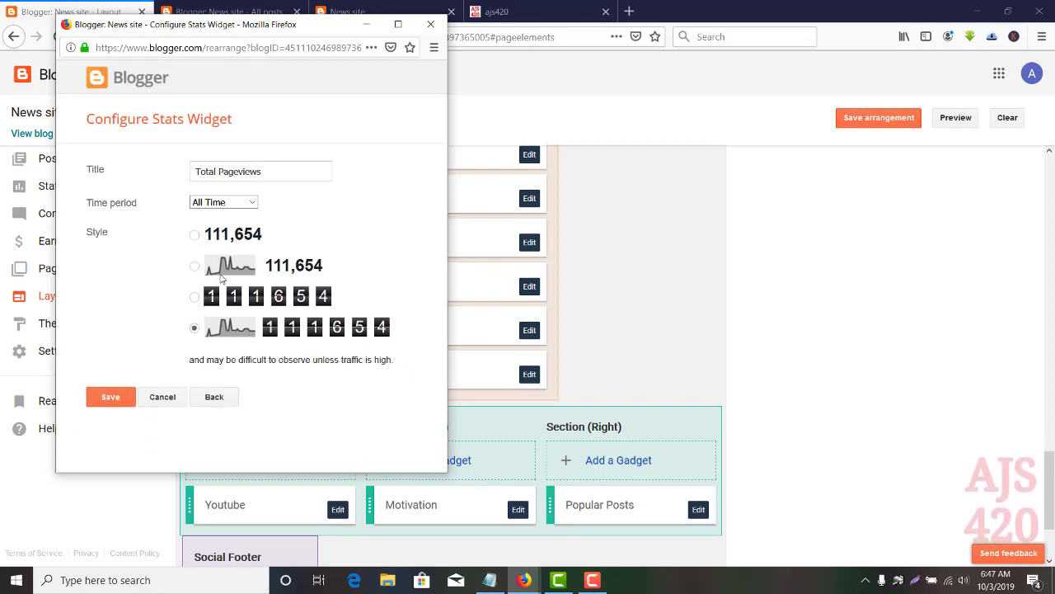
click(194, 267)
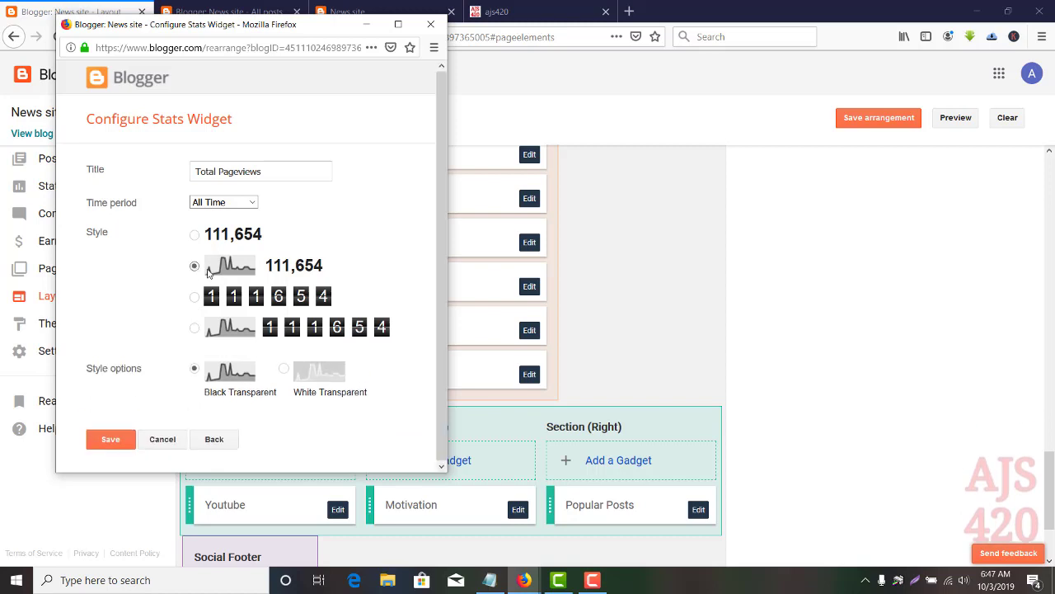
click(108, 443)
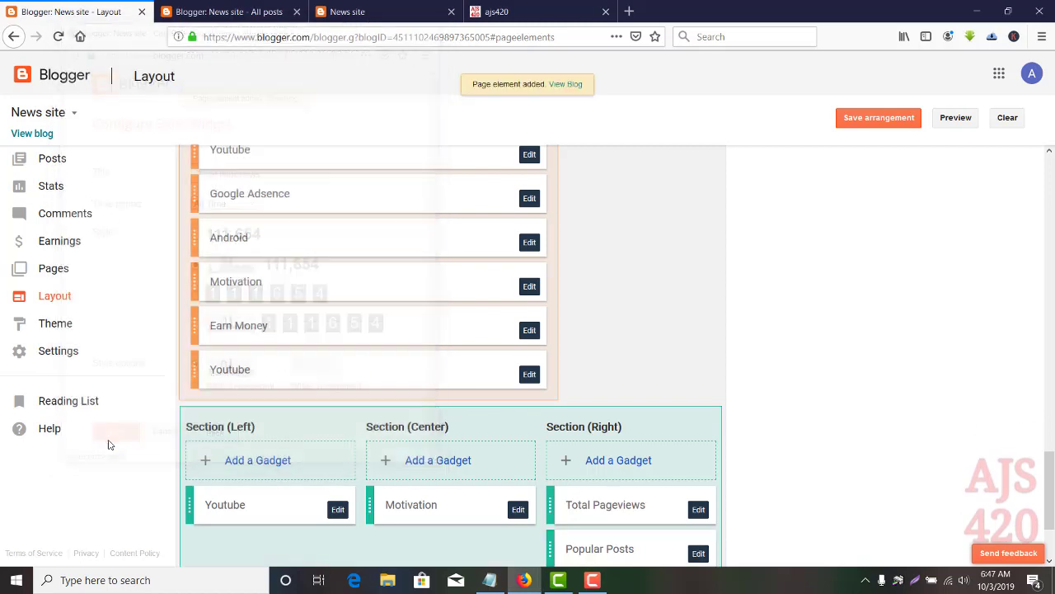
Save the layout arrangement, reload the News site and check the Total Pageviews widget in the footer
click(860, 119)
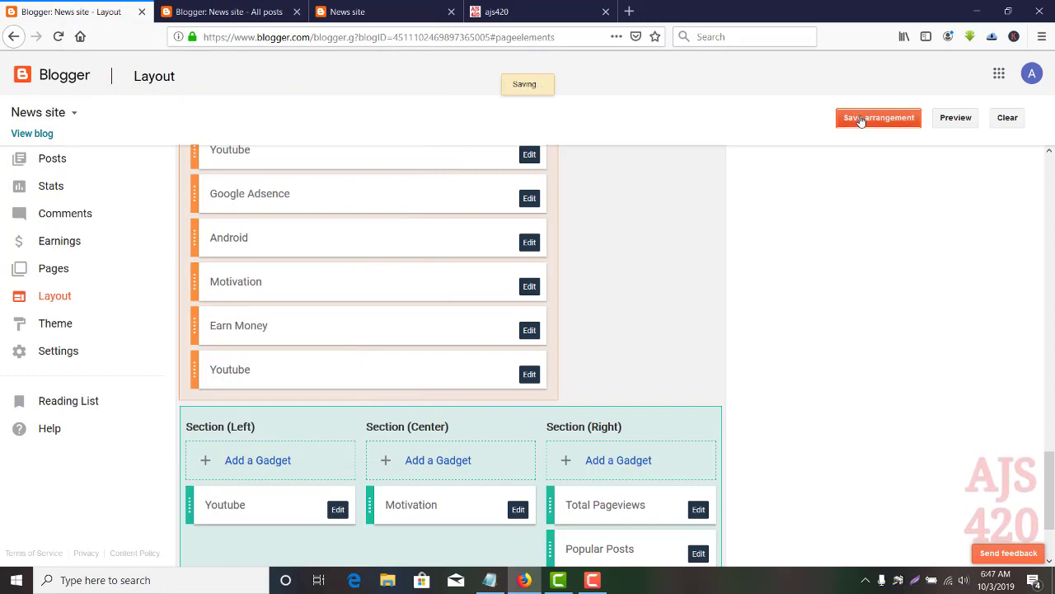
click(437, 8)
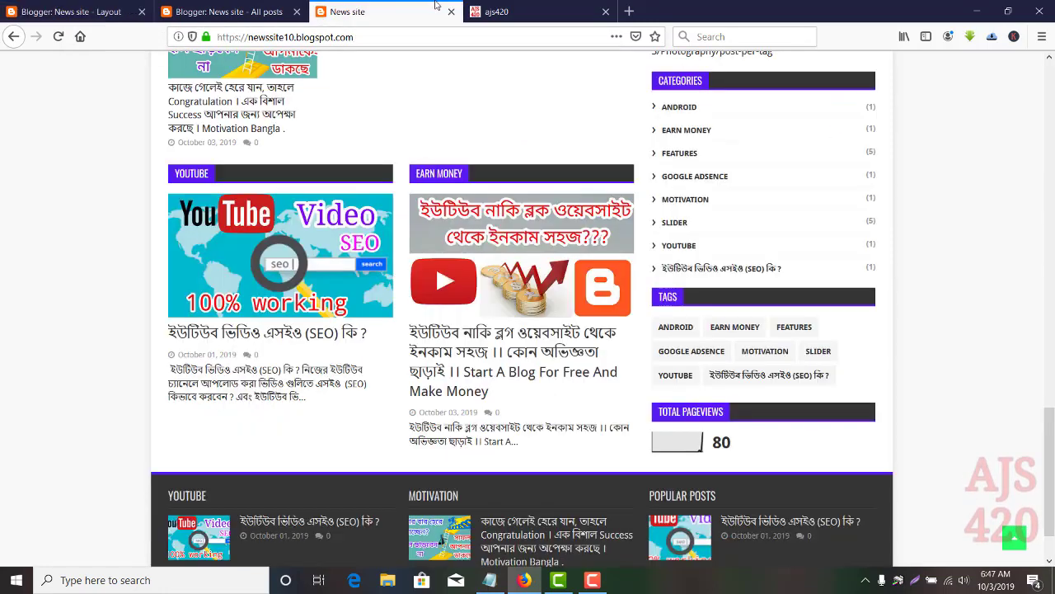
click(58, 37)
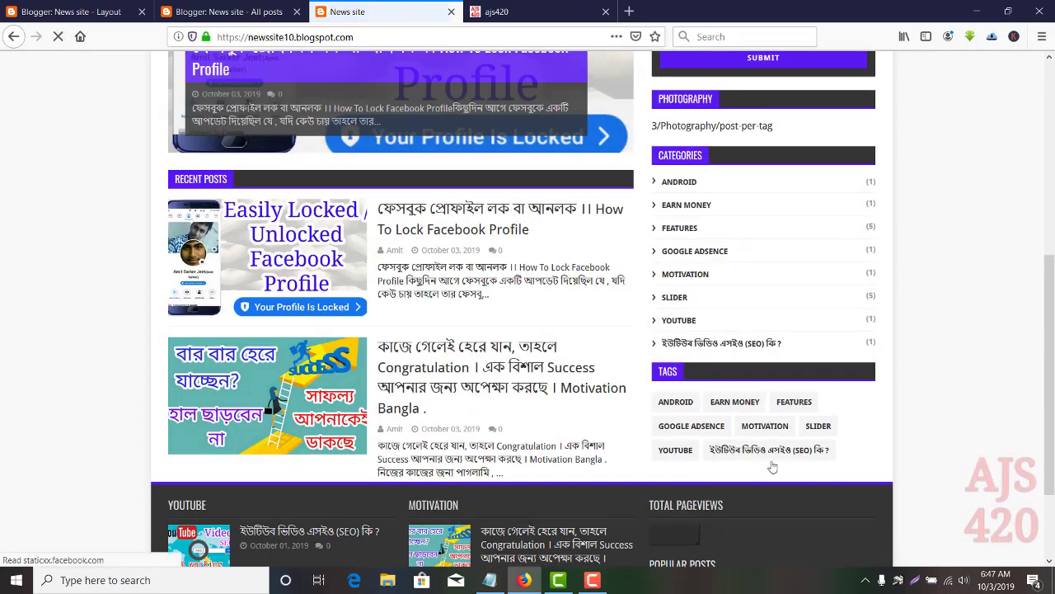
scroll(690, 494, down, 3)
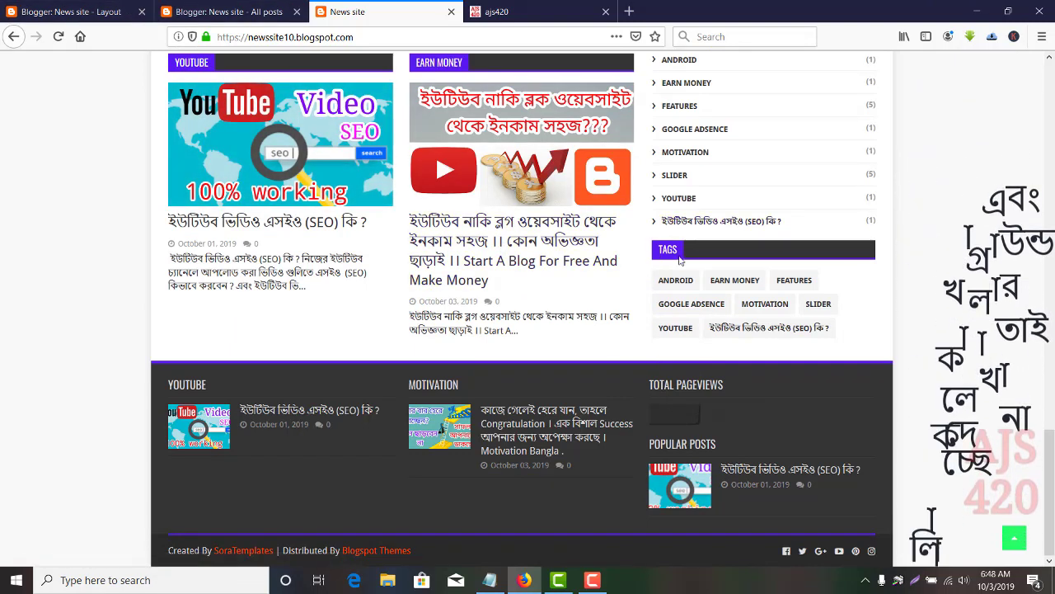
Move the Total Pageviews gadget from the footer's Section (Right) to the sidebar below Tags, save the arrangement and return to the News site
click(70, 12)
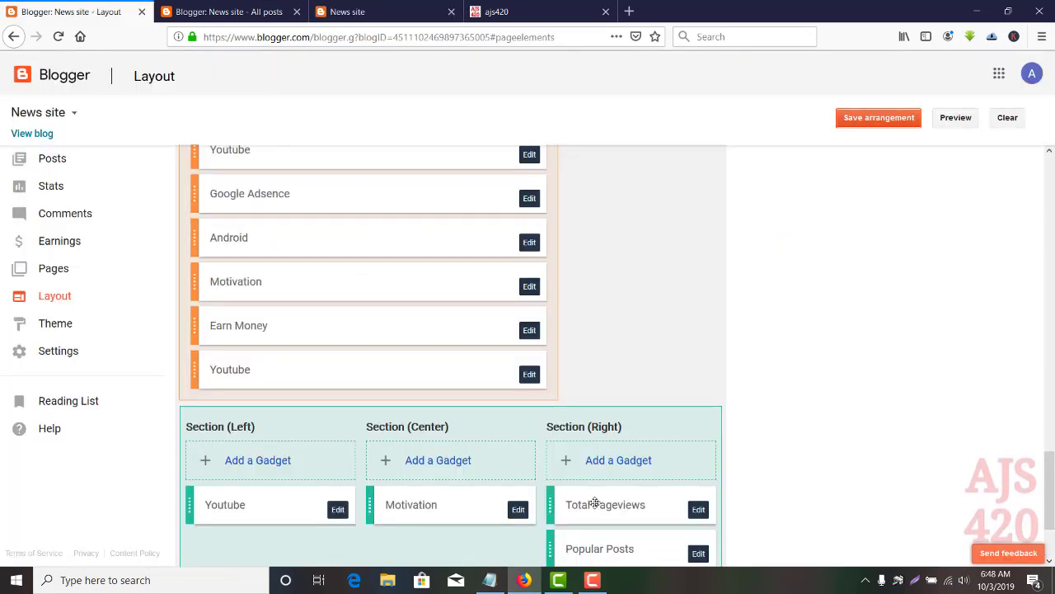
drag(596, 505, 606, 385)
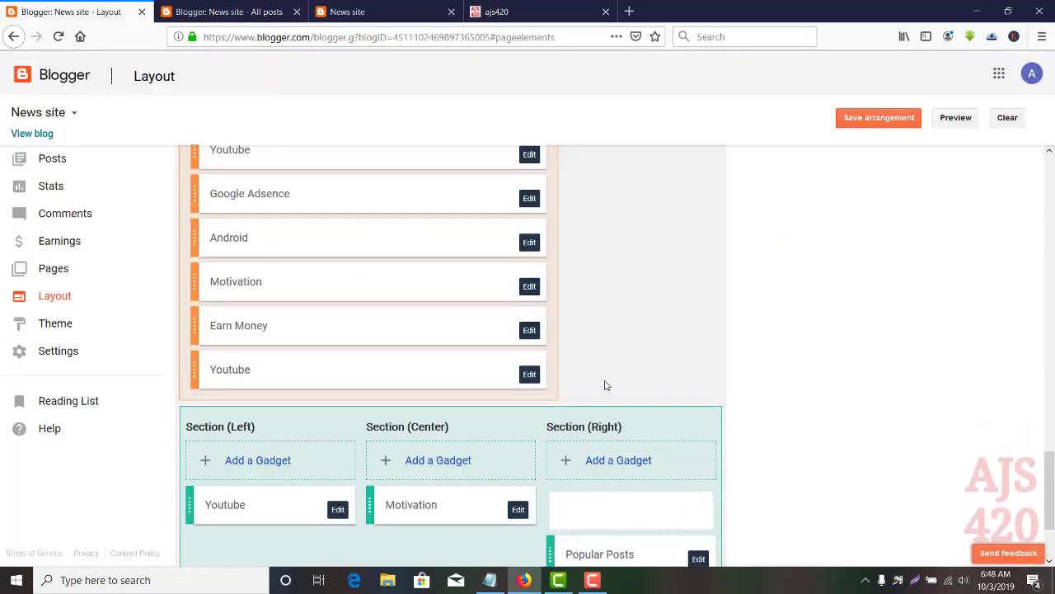
scroll(606, 354, up, 4)
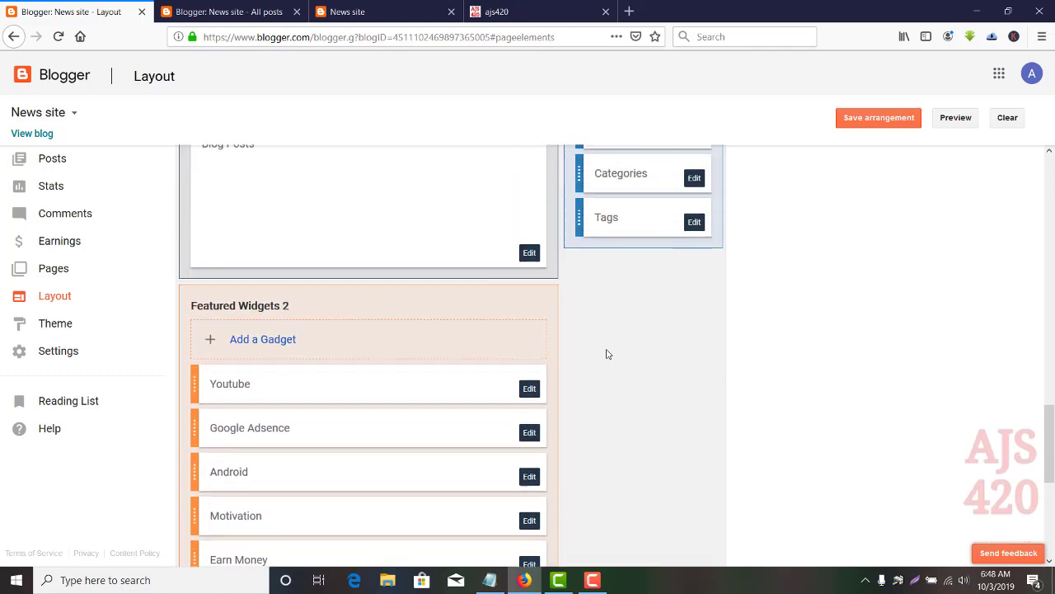
mouse_move(605, 327)
mouse_down()
mouse_move(617, 282)
mouse_move(612, 318)
mouse_up()
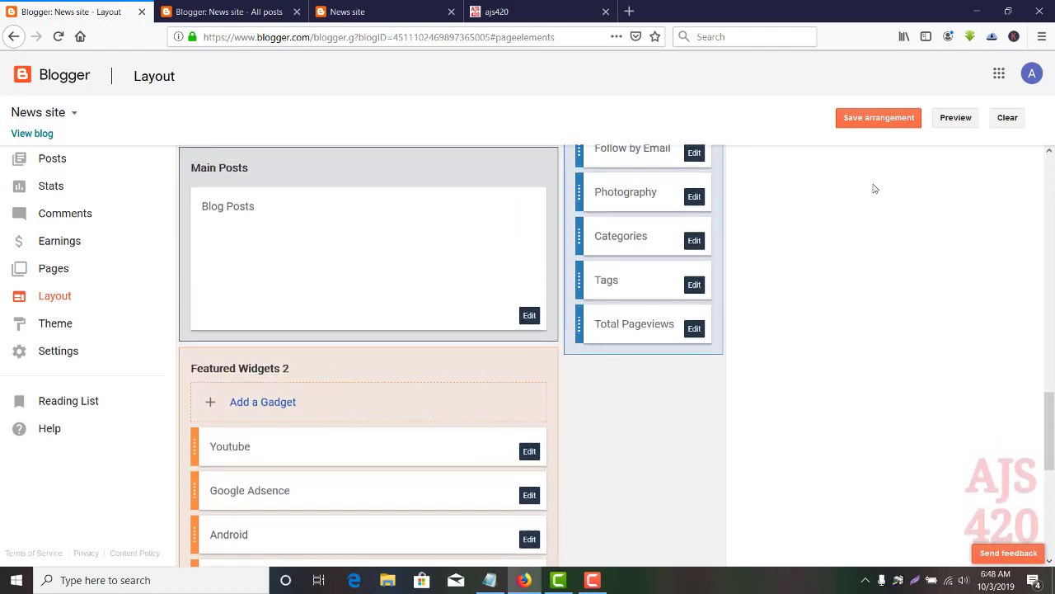
click(879, 118)
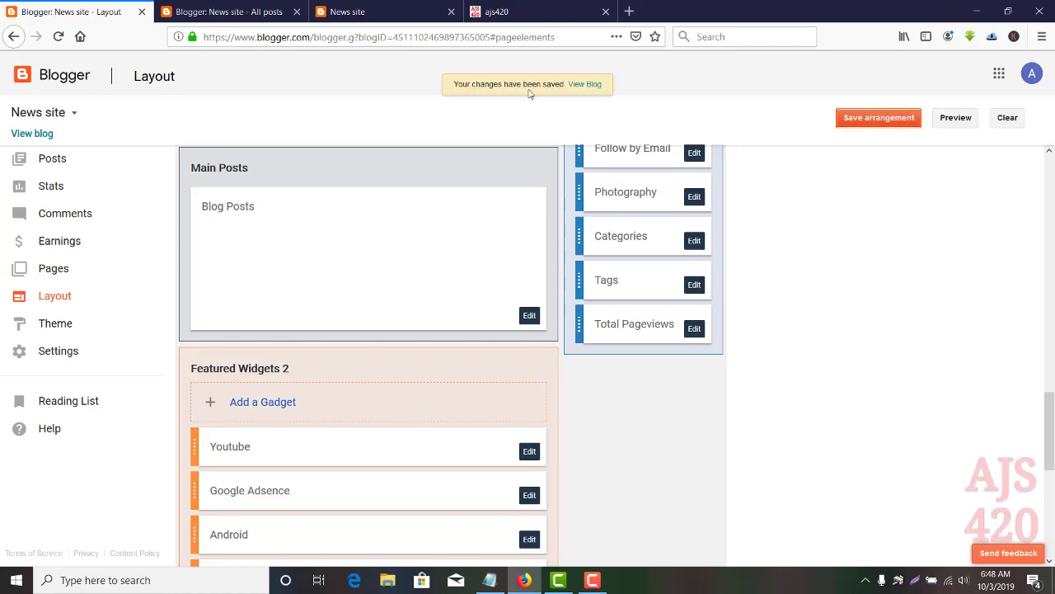
click(381, 12)
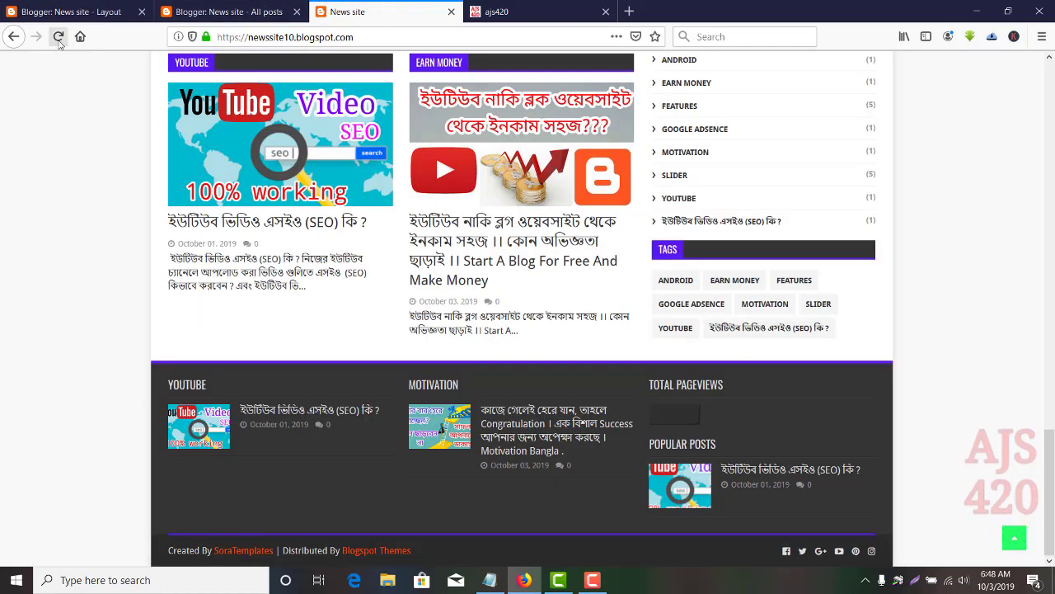